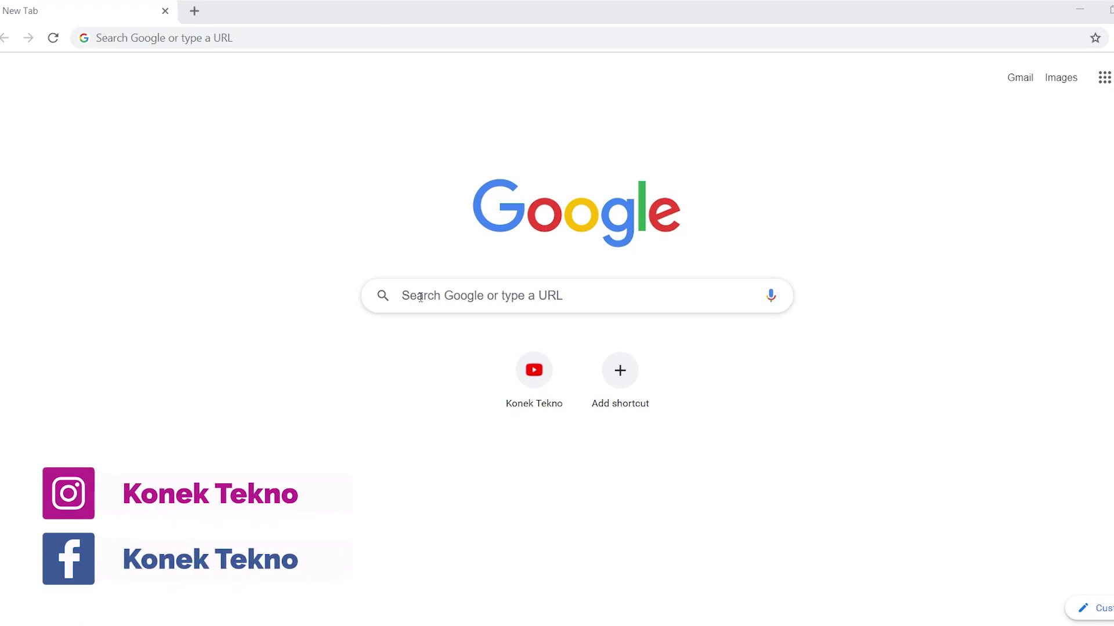
Search Google for 'my tunnel id'.
{"action": "left_click", "coordinate": [420, 297]}
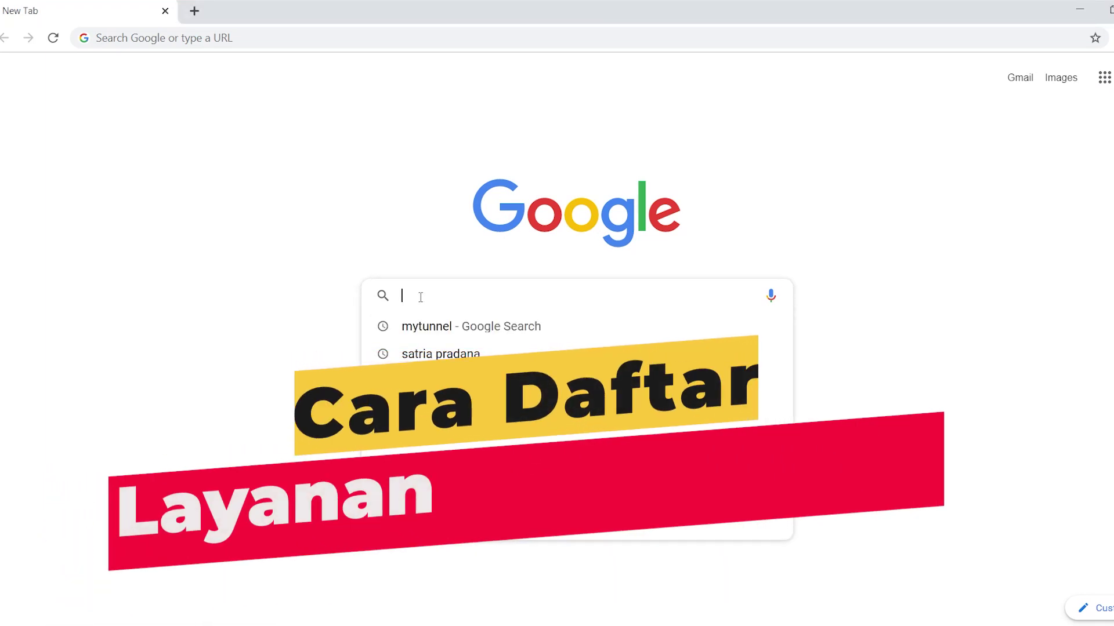
{"action": "type", "text": "my tunnel id"}
{"action": "key", "text": "Return"}
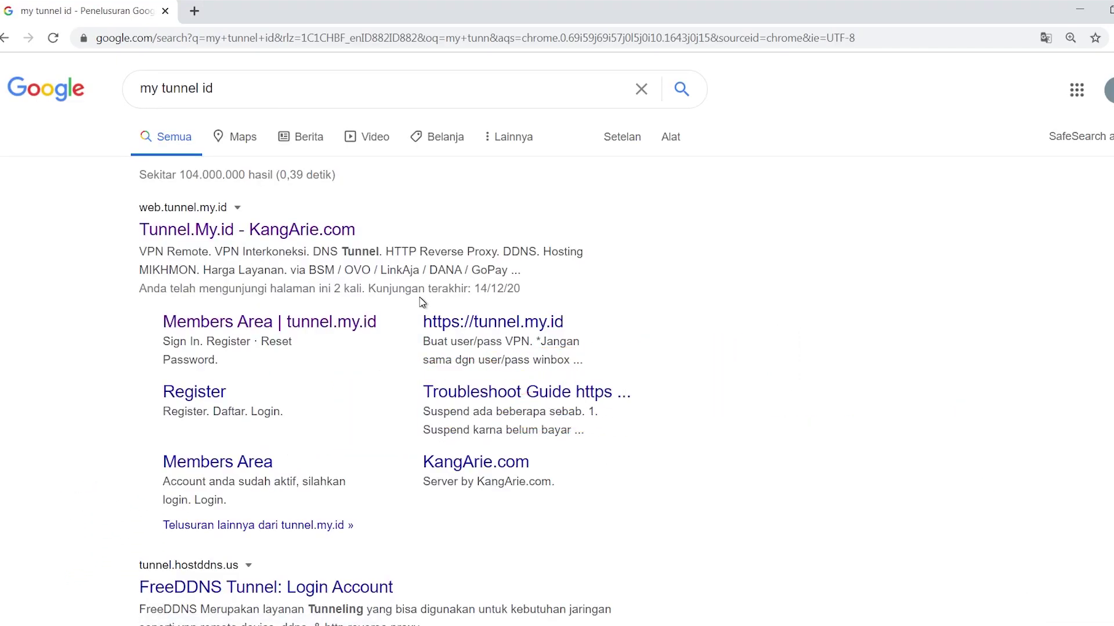
Open the Tunnel.My.id site, browse its services and VPN pricing, then go to the Register page.
{"action": "left_click", "coordinate": [280, 232]}
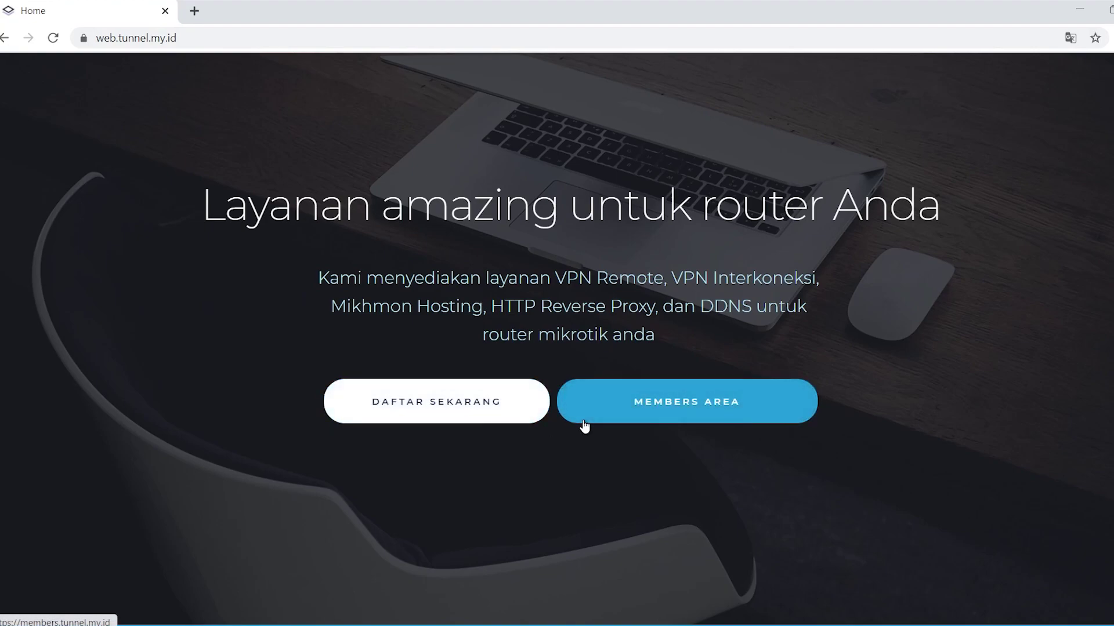
{"action": "scroll", "coordinate": [584, 441], "scroll_direction": "down", "scroll_amount": 7}
{"action": "scroll", "coordinate": [585, 444], "scroll_direction": "down", "scroll_amount": 7}
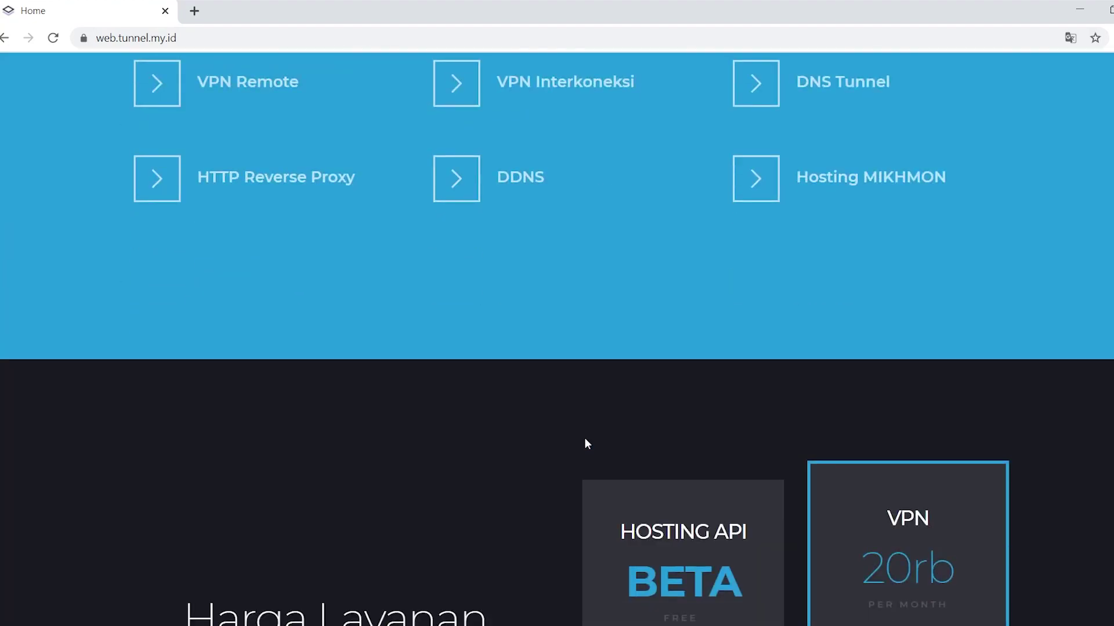
{"action": "scroll", "coordinate": [584, 442], "scroll_direction": "up", "scroll_amount": 5}
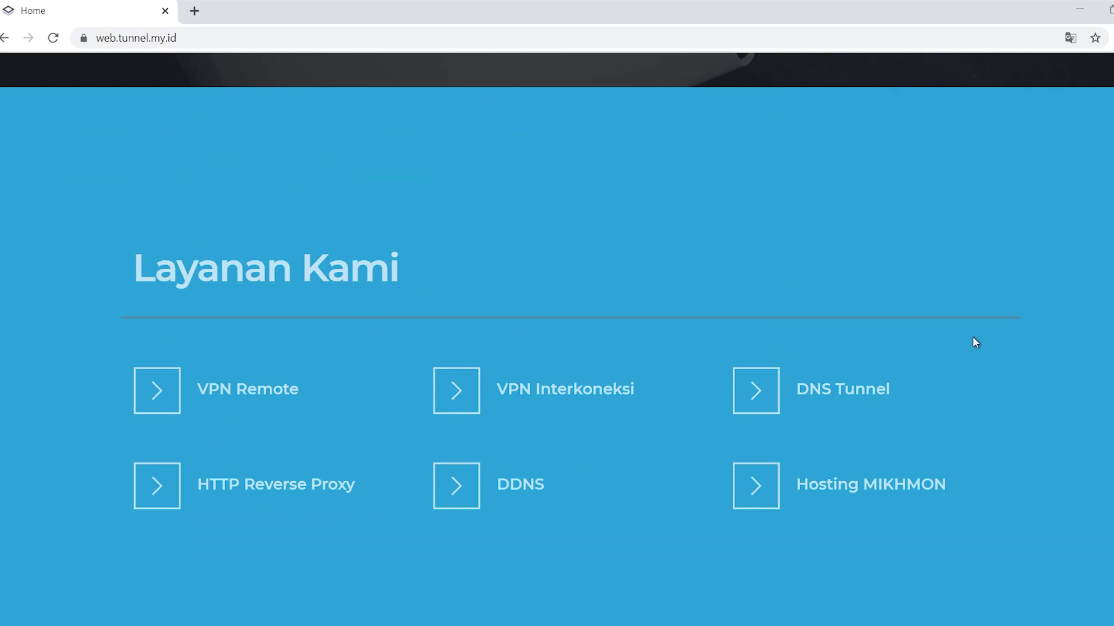
{"action": "scroll", "coordinate": [972, 336], "scroll_direction": "down", "scroll_amount": 9}
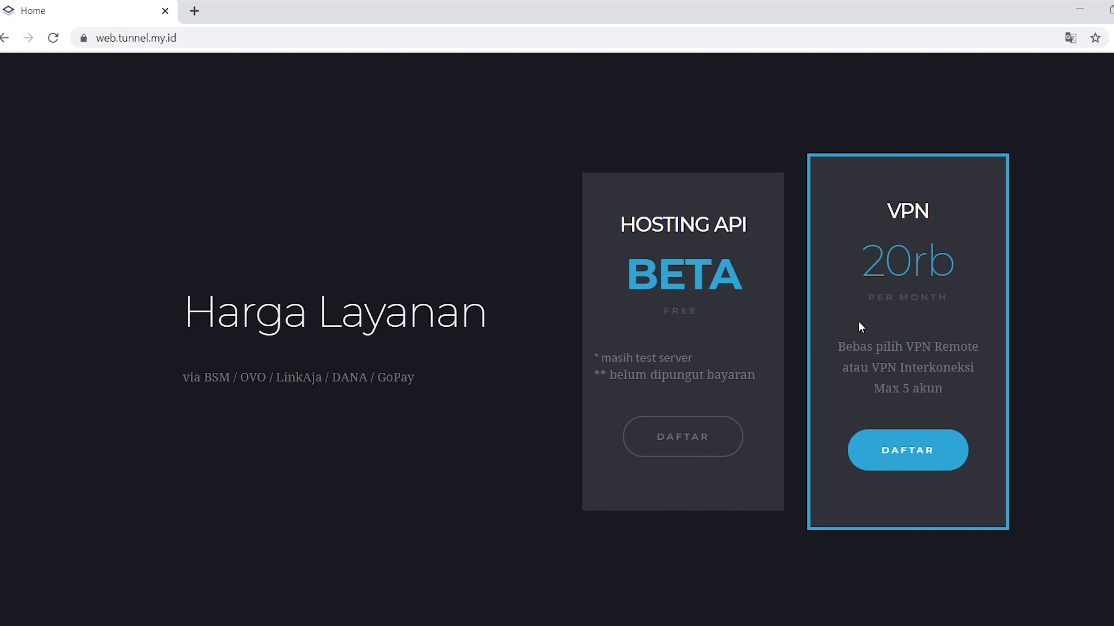
{"action": "scroll", "coordinate": [858, 321], "scroll_direction": "up", "scroll_amount": 15}
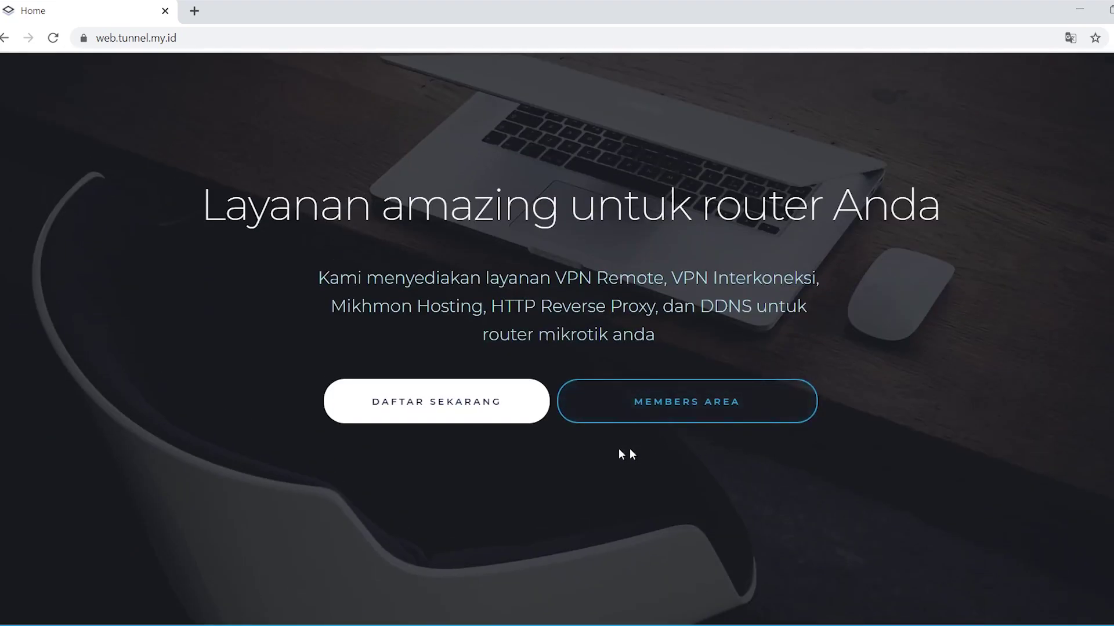
{"action": "left_click", "coordinate": [451, 414]}
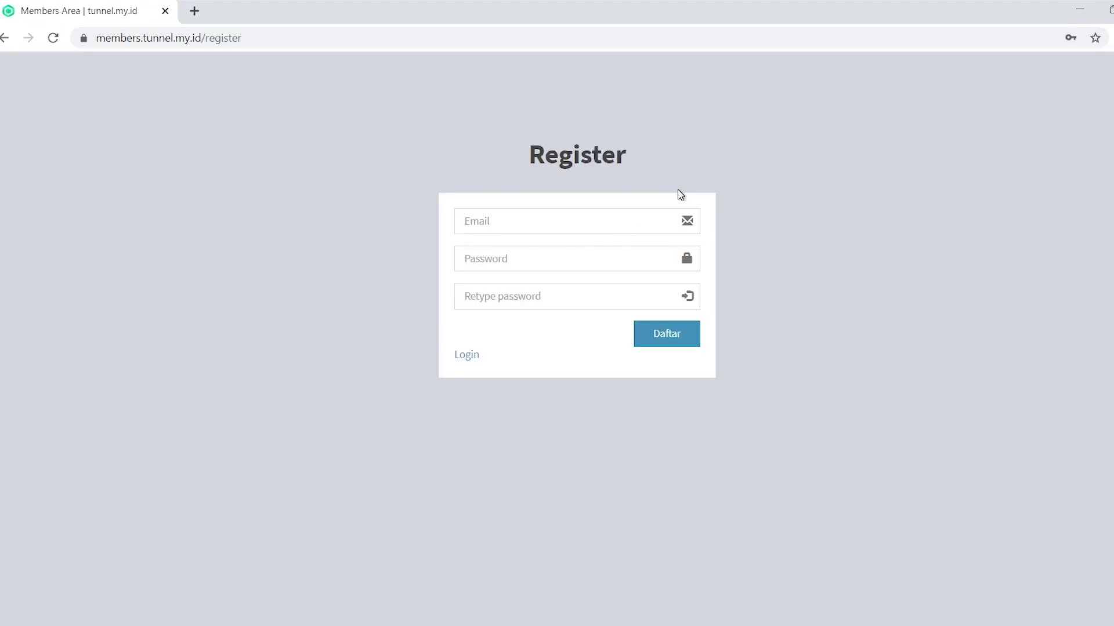
Enter the account e-mail address and the password, then retype the password to match.
{"action": "left_click", "coordinate": [598, 223]}
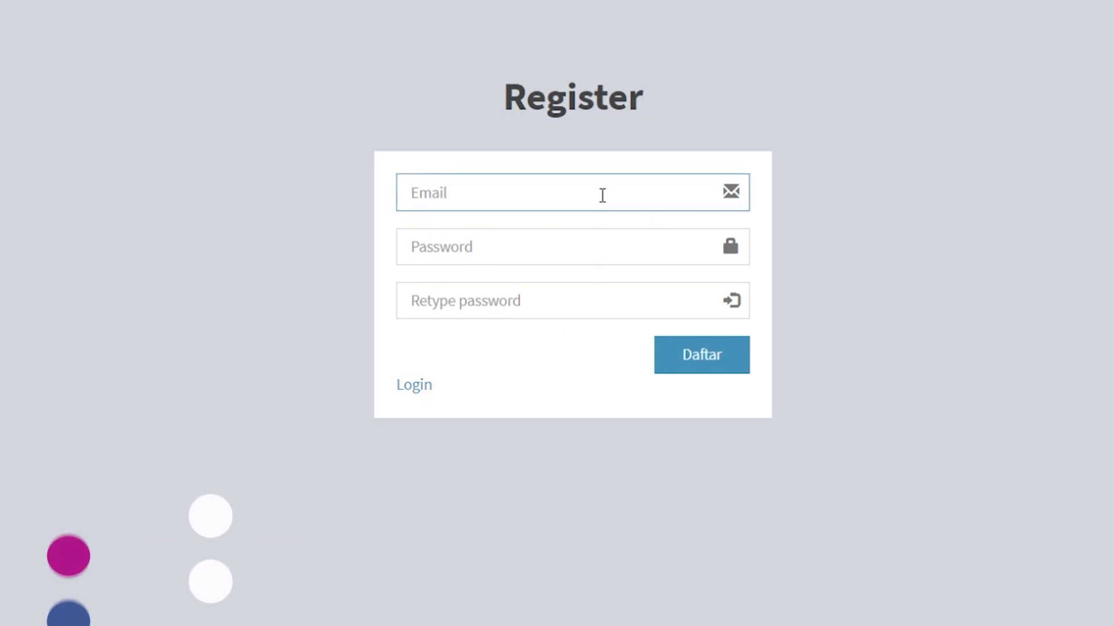
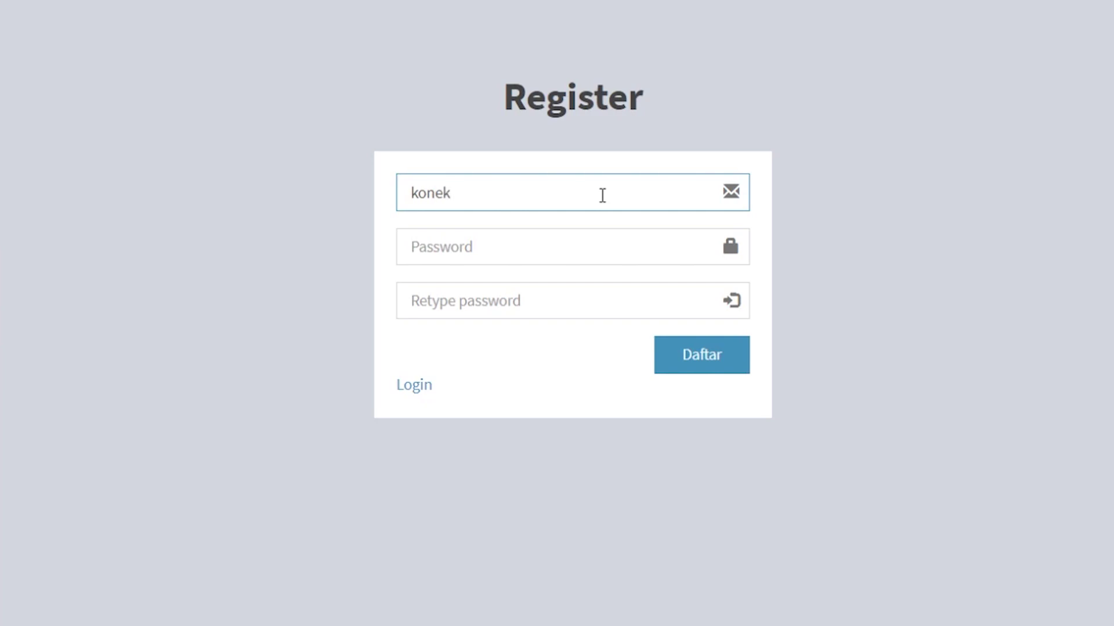
{"action": "key", "text": "Tab"}
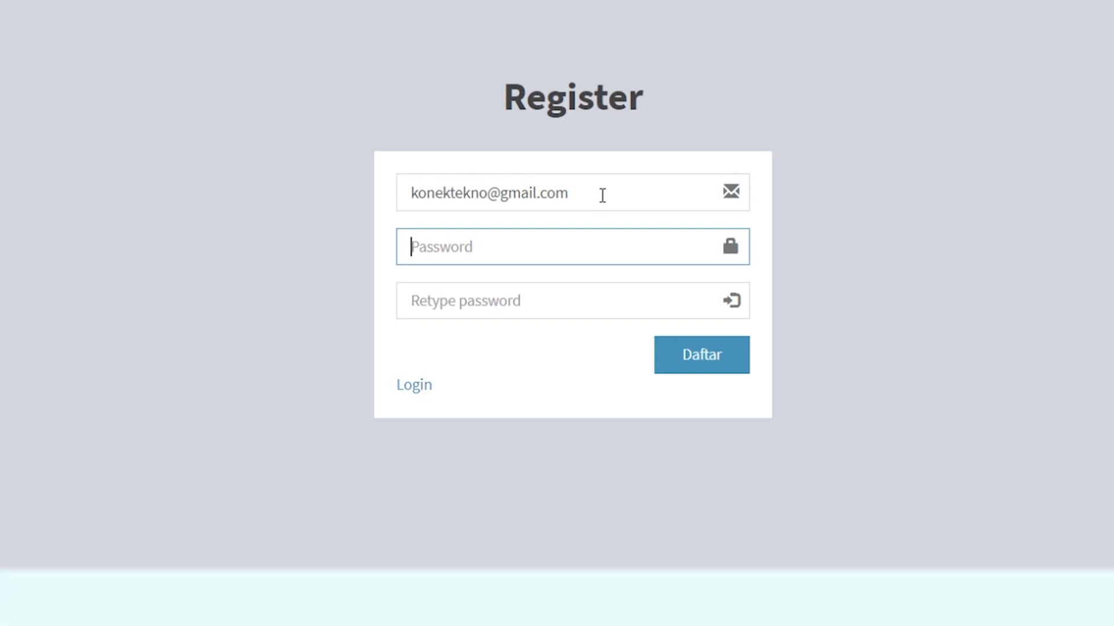
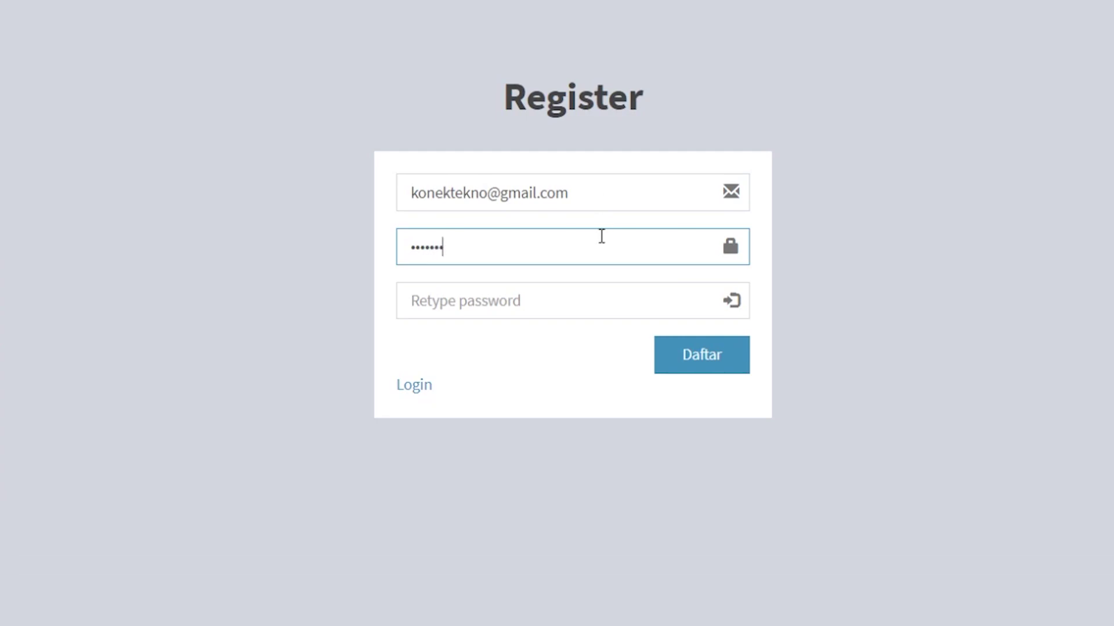
{"action": "left_click", "coordinate": [572, 305]}
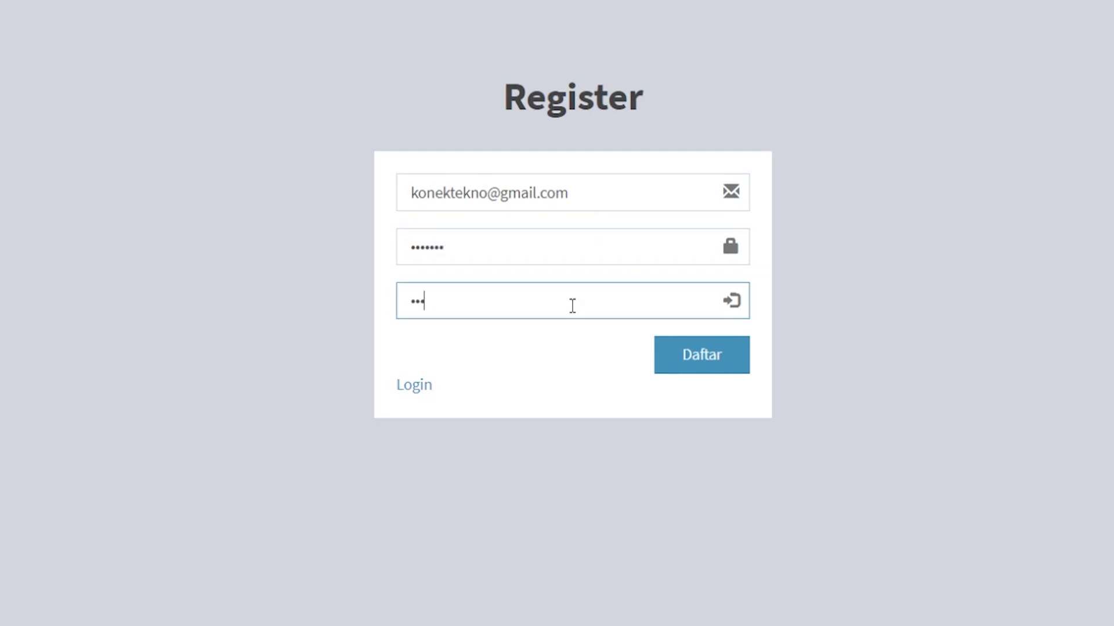
Recheck the password fields and submit the registration with Daftar.
{"action": "left_click", "coordinate": [733, 239]}
{"action": "left_click", "coordinate": [670, 284]}
{"action": "left_click", "coordinate": [578, 214]}
{"action": "left_click", "coordinate": [567, 236]}
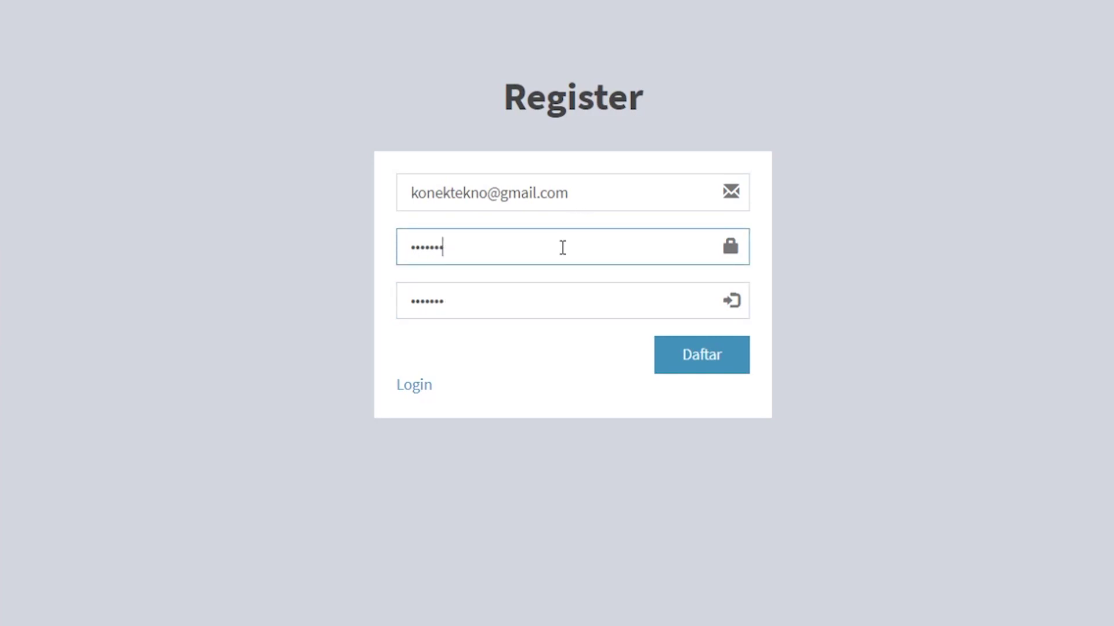
{"action": "left_click", "coordinate": [540, 301]}
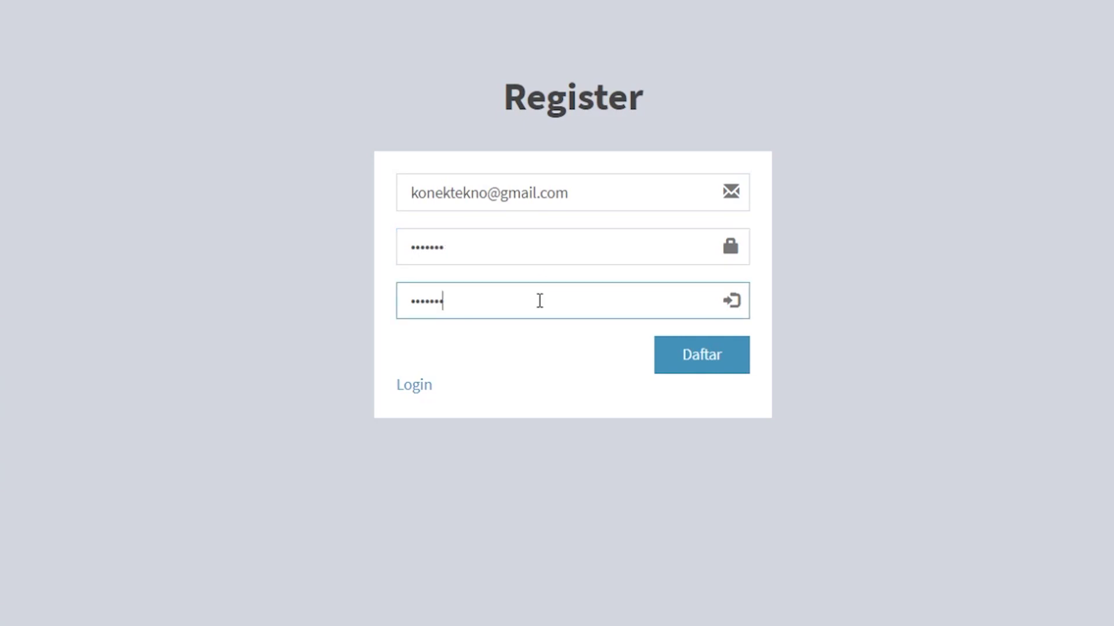
{"action": "left_click", "coordinate": [692, 368]}
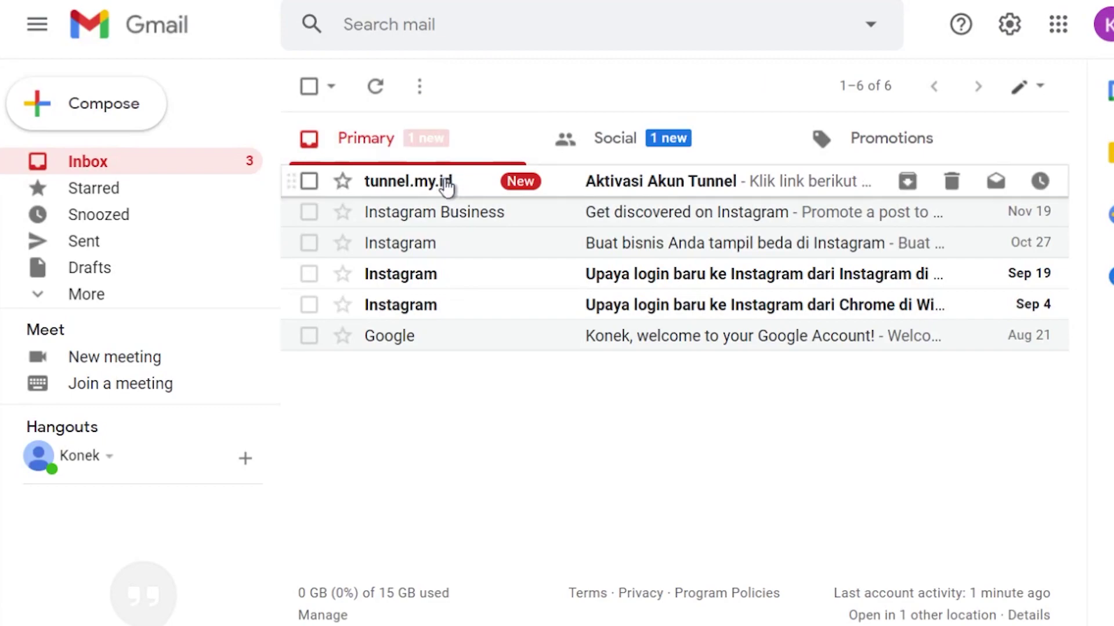
Open the 'Aktivasi Akun Tunnel' email and follow its members.tunnel.my.id confirmation link.
{"action": "mouse_move", "coordinate": [446, 188]}
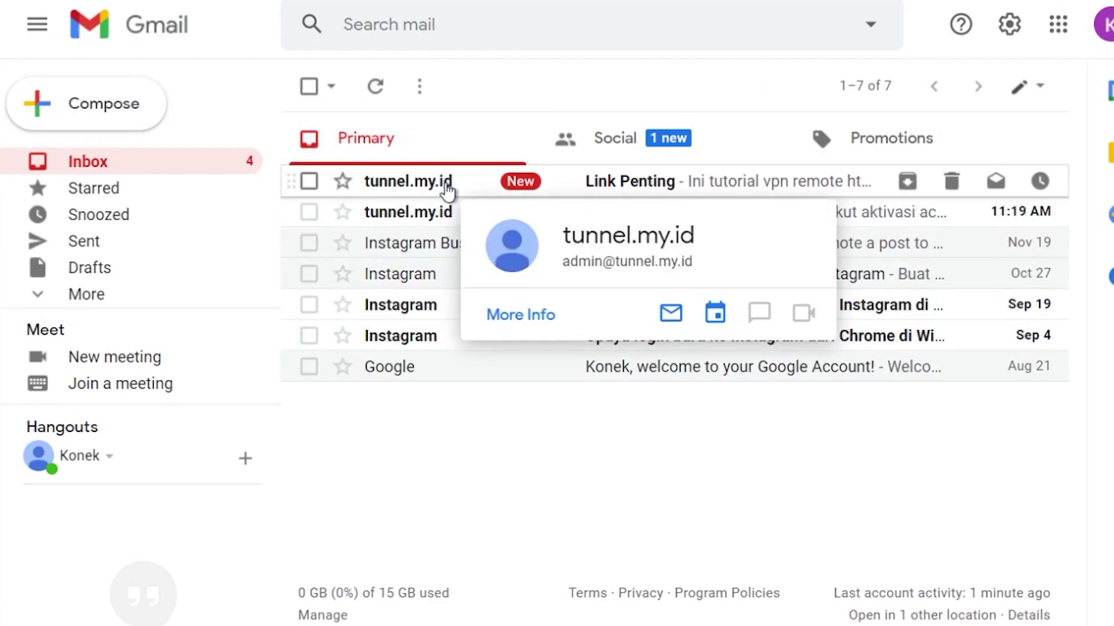
{"action": "mouse_move", "coordinate": [426, 227]}
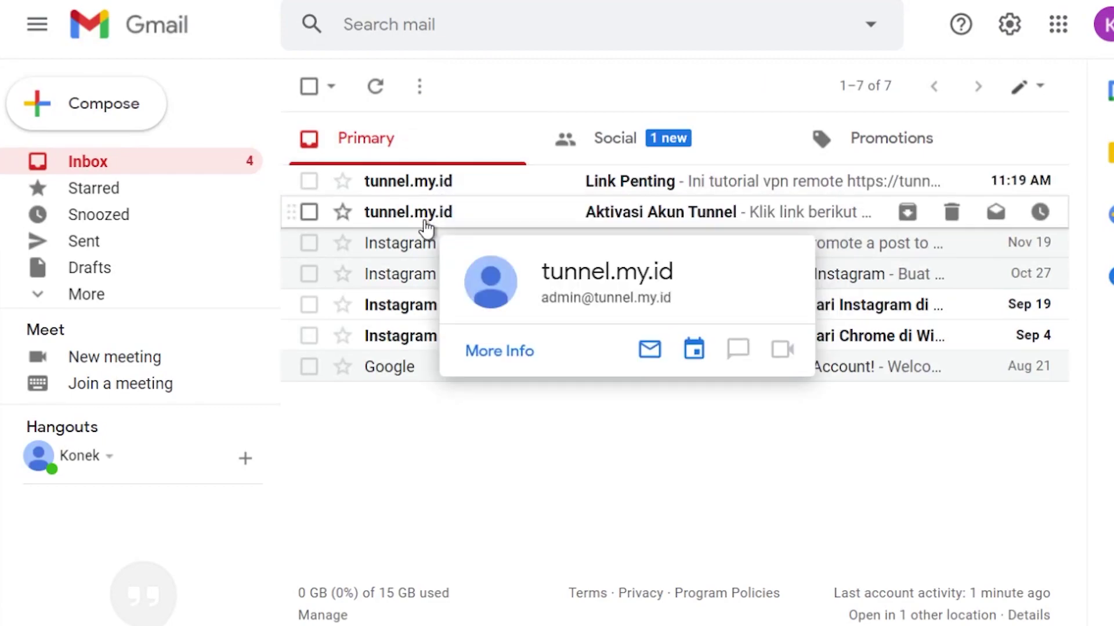
{"action": "left_click", "coordinate": [427, 227]}
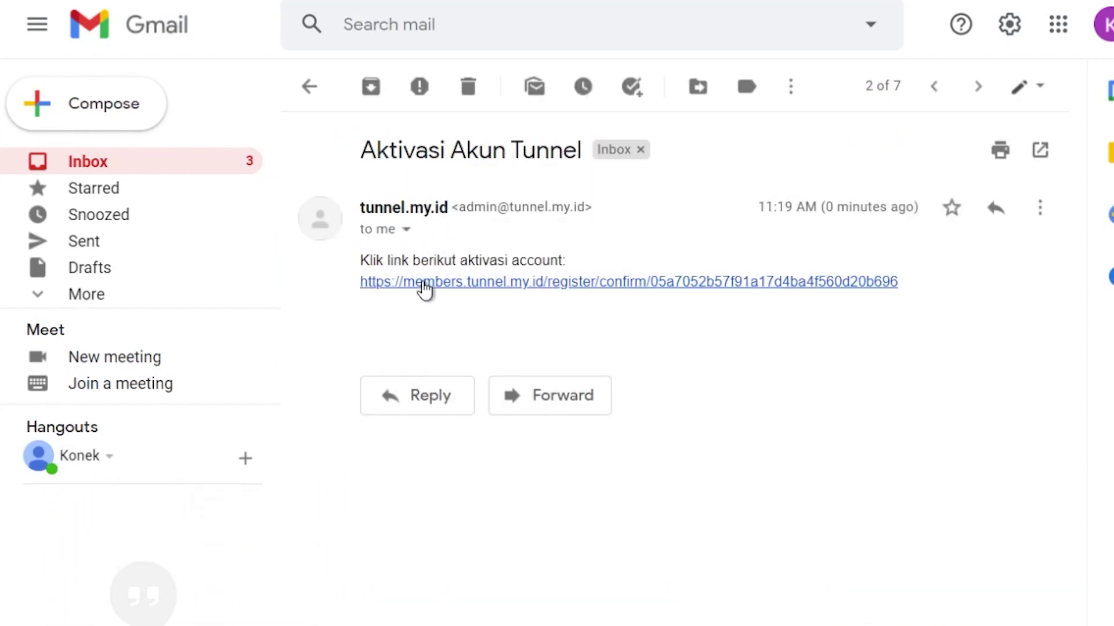
{"action": "left_click", "coordinate": [424, 284]}
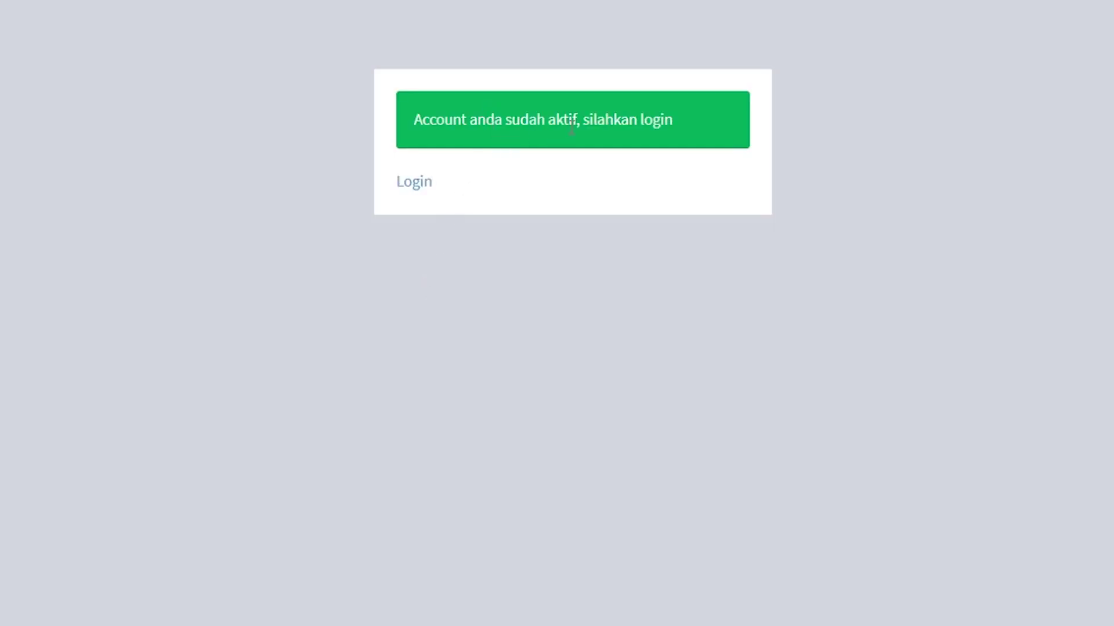
Log in to the Member Area with the autofilled e-mail and password.
{"action": "left_click", "coordinate": [424, 185]}
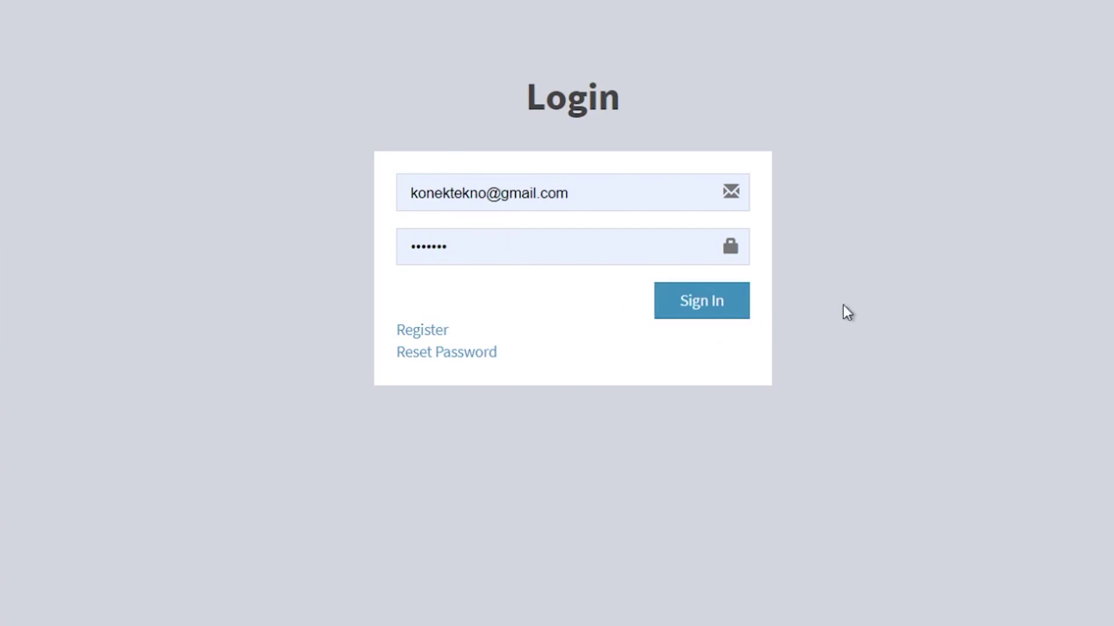
{"action": "left_click", "coordinate": [721, 308]}
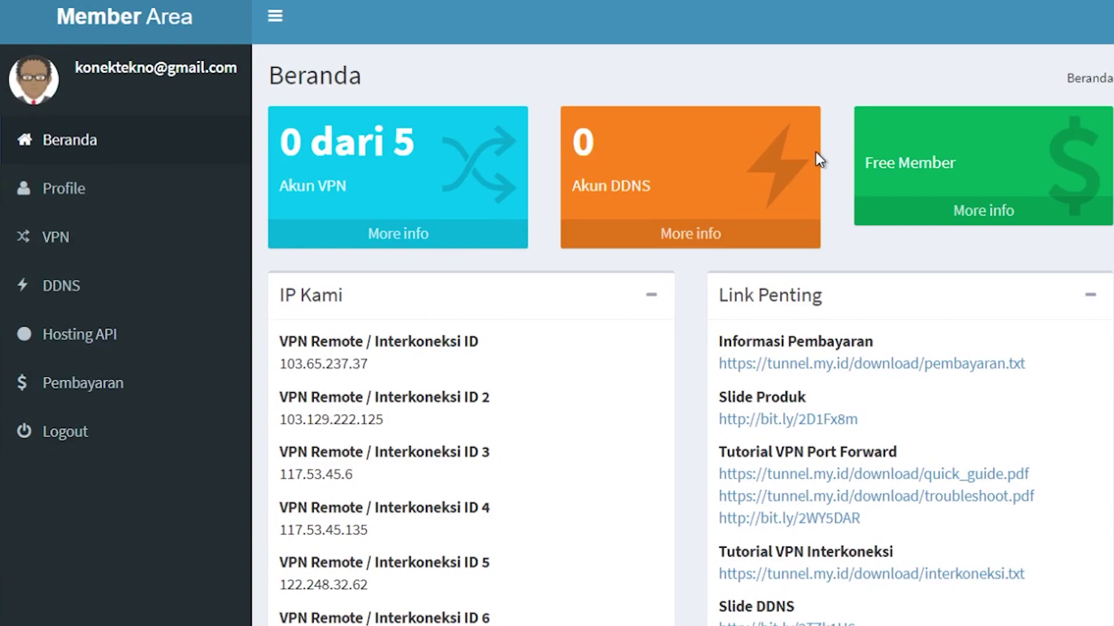
Start a new VPN account and choose VPN Remote ID 08 as the server location.
{"action": "left_click", "coordinate": [57, 241]}
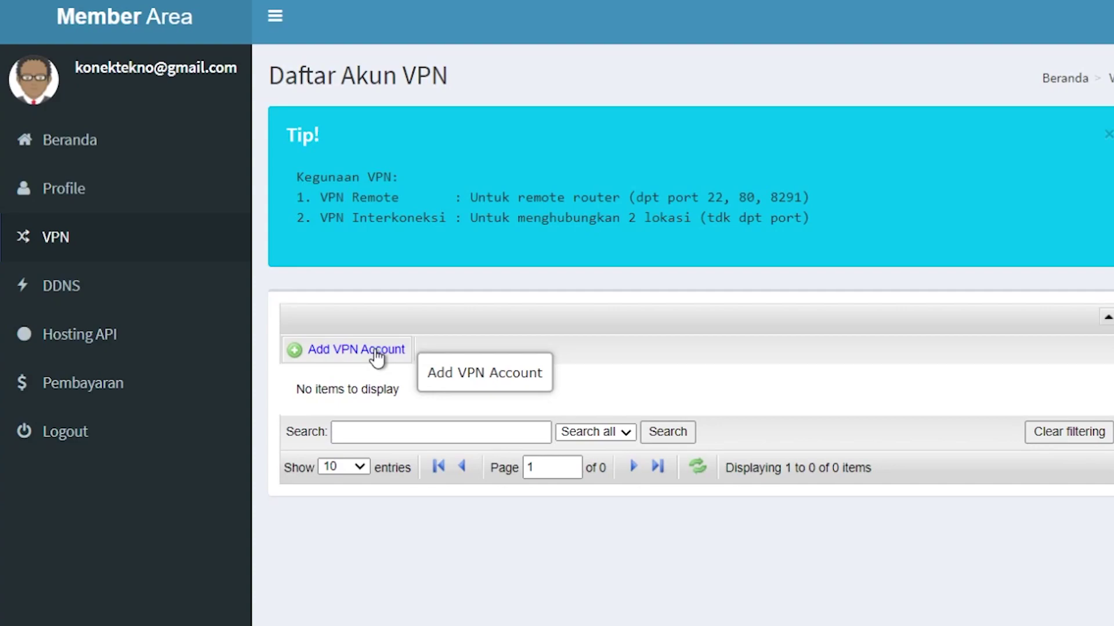
{"action": "left_click", "coordinate": [377, 355]}
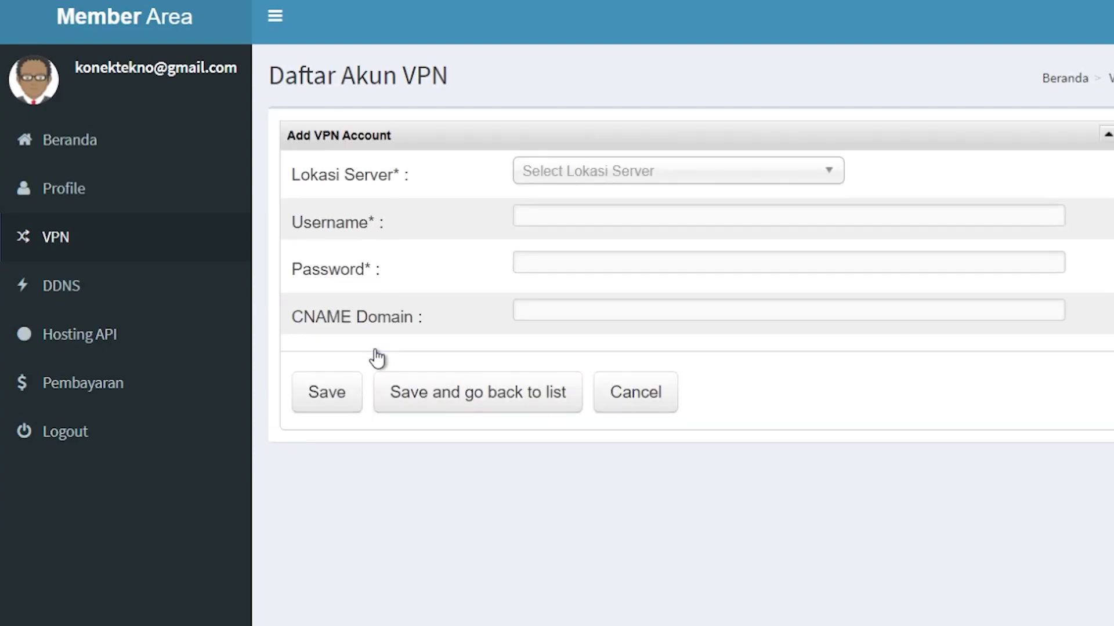
{"action": "left_click", "coordinate": [727, 183]}
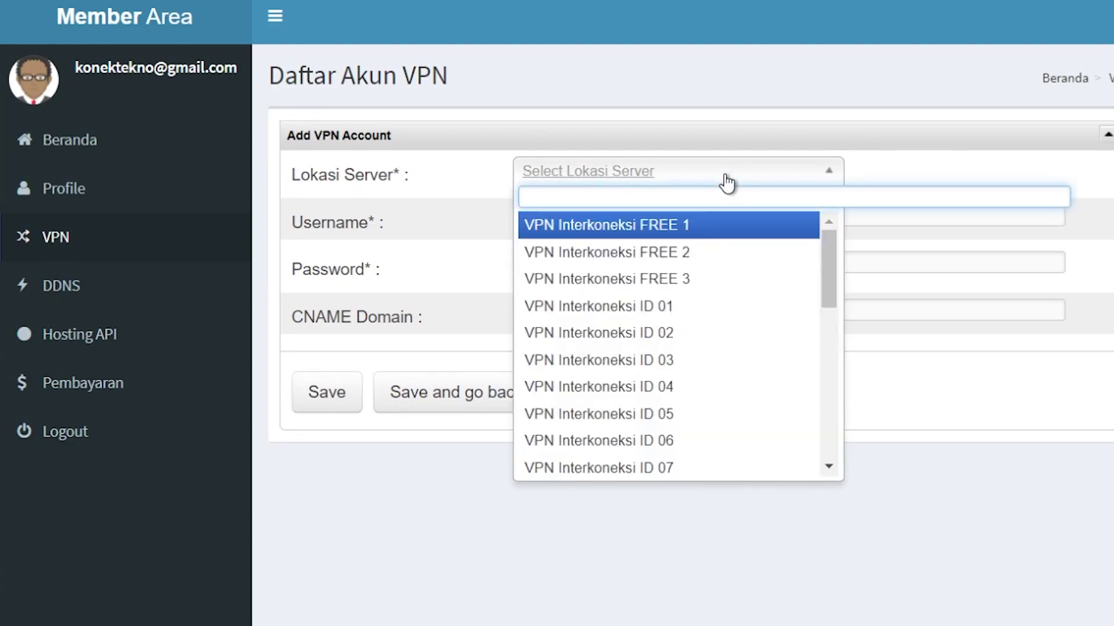
{"action": "scroll", "coordinate": [731, 396], "scroll_direction": "down", "scroll_amount": 5}
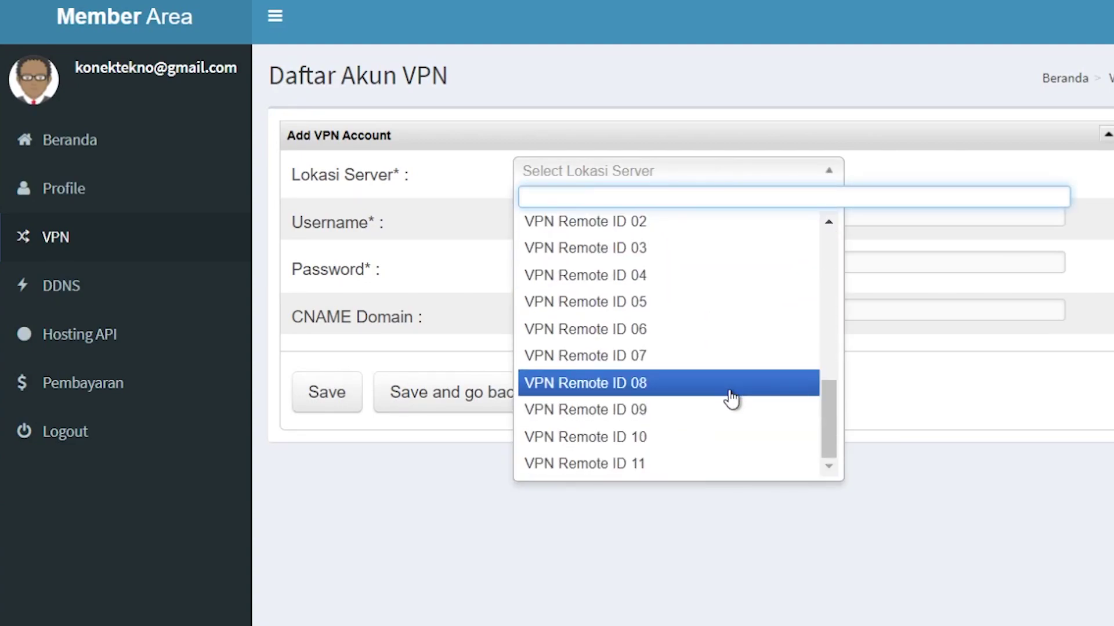
{"action": "scroll", "coordinate": [722, 389], "scroll_direction": "up", "scroll_amount": 5}
{"action": "scroll", "coordinate": [722, 394], "scroll_direction": "down", "scroll_amount": 5}
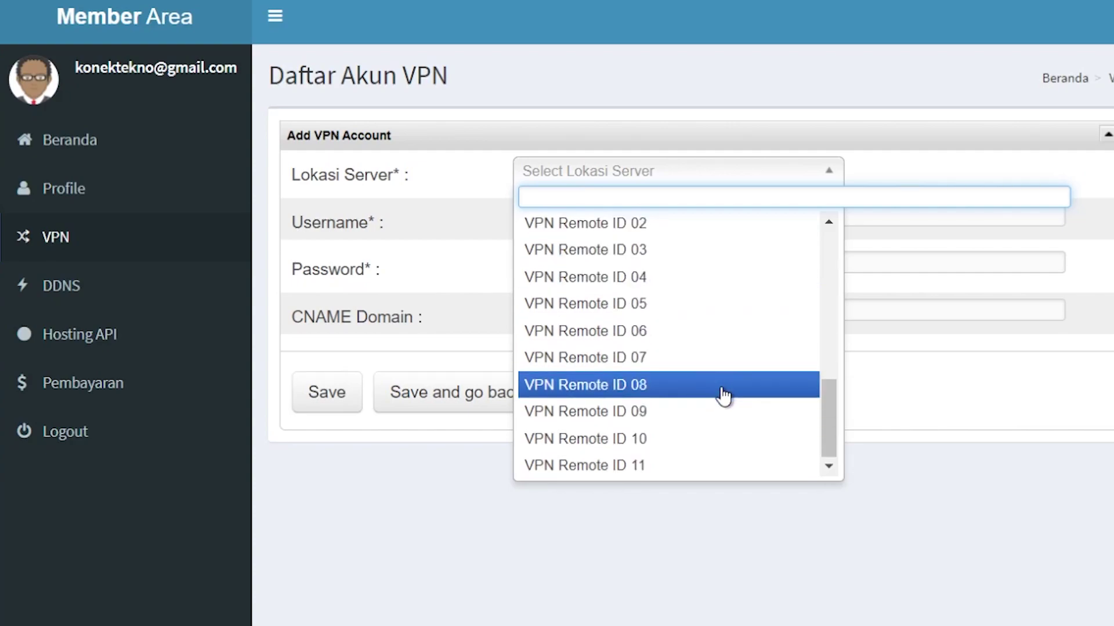
{"action": "left_click", "coordinate": [719, 395]}
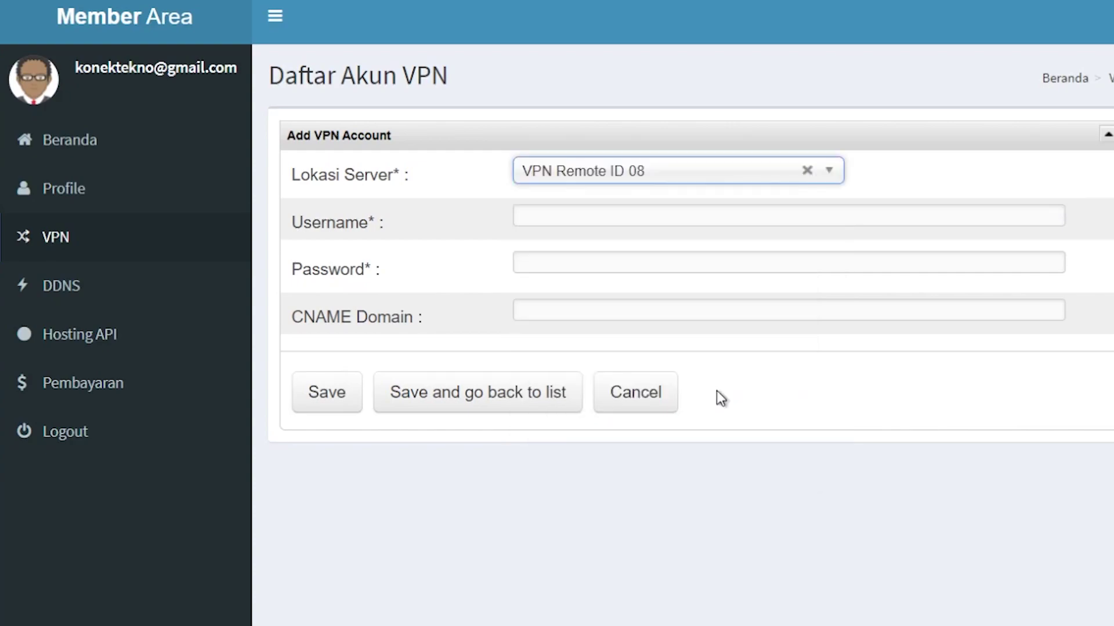
{"action": "left_click", "coordinate": [640, 224]}
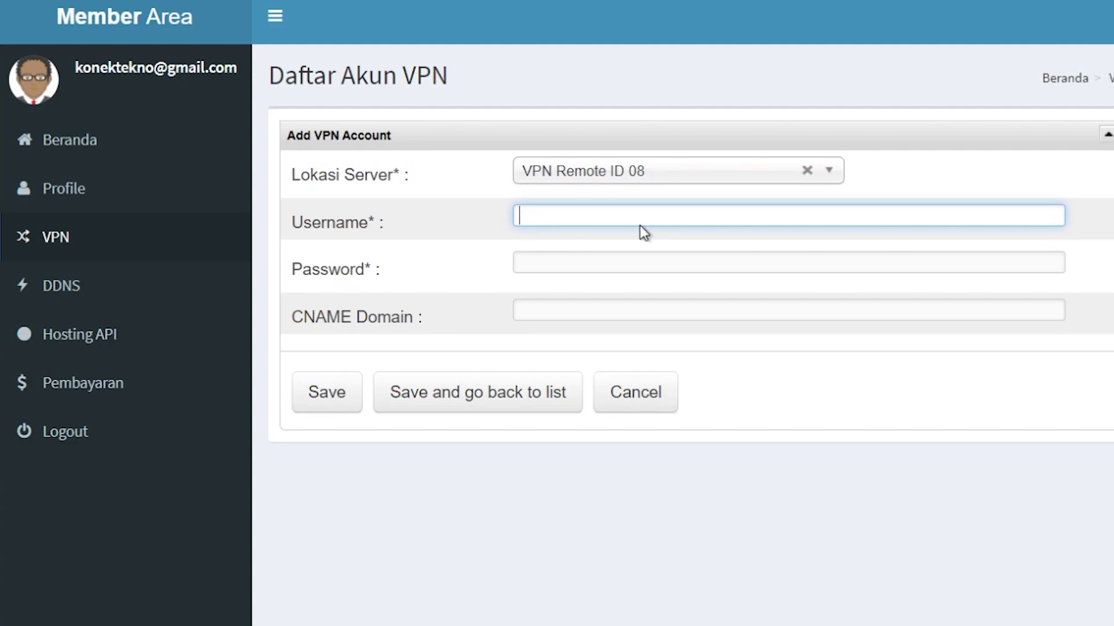
{"action": "type", "text": "konek"}
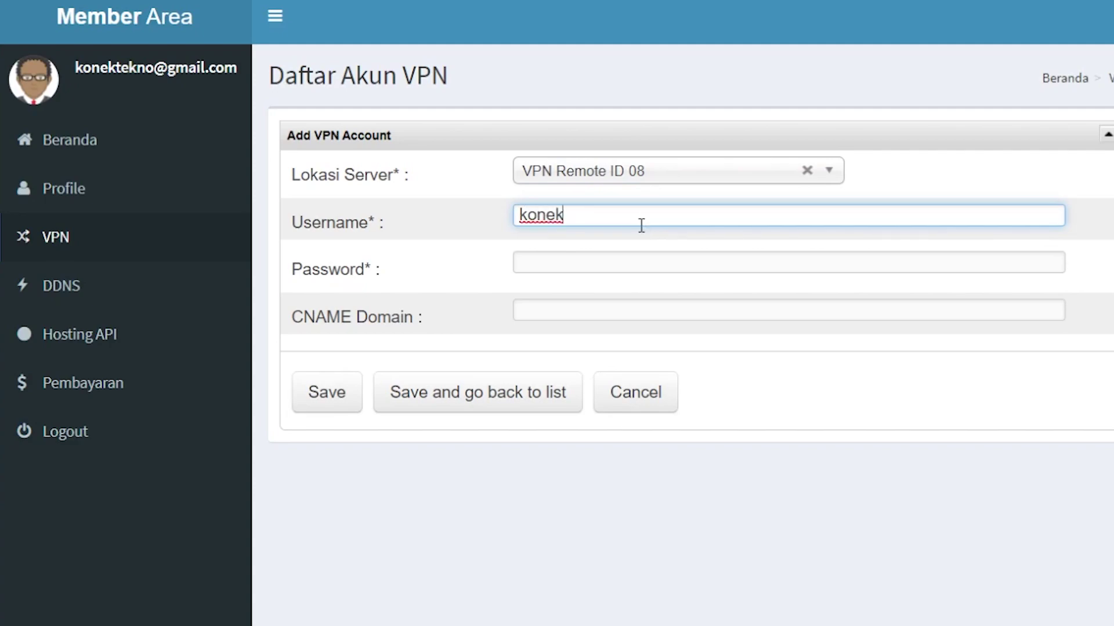
{"action": "type", "text": "1"}
{"action": "left_click", "coordinate": [604, 265]}
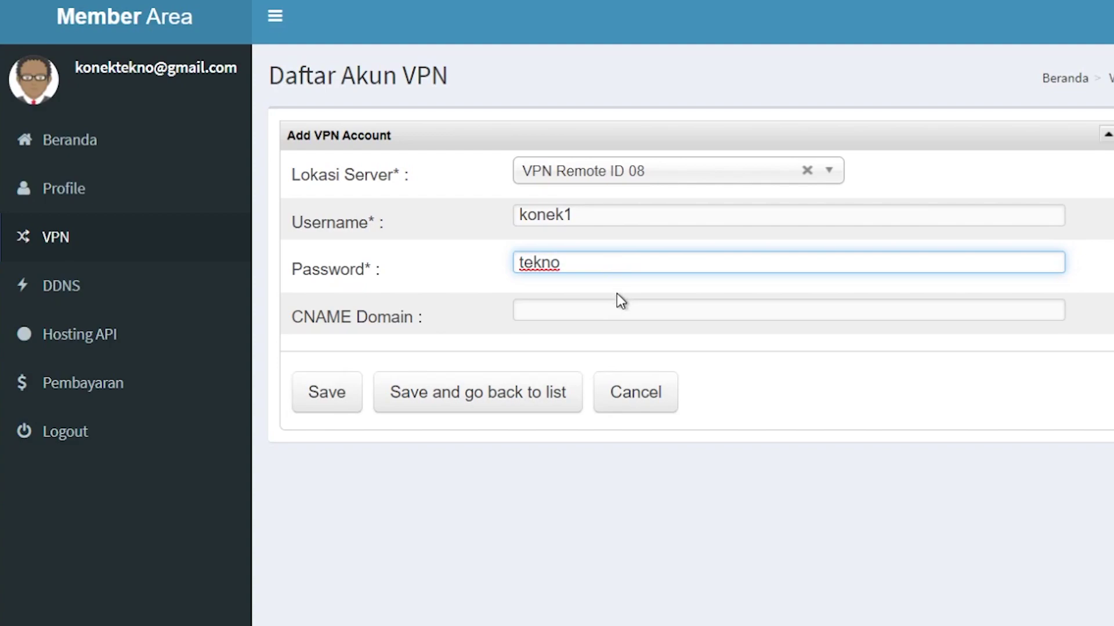
{"action": "left_click", "coordinate": [615, 311]}
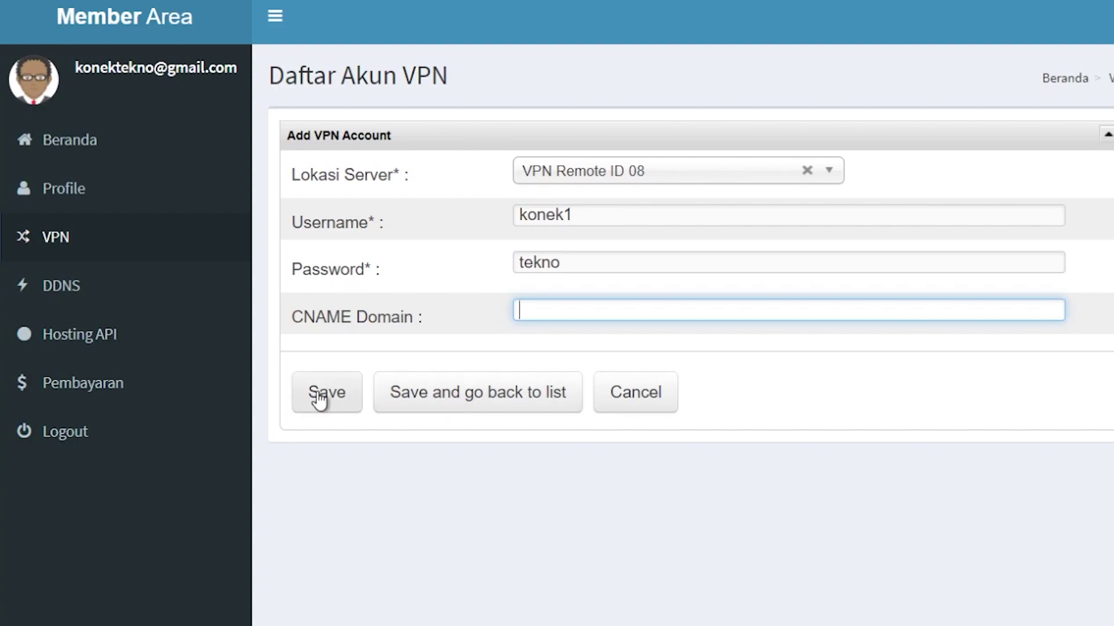
Save the account; after the quota error, switch the server to VPN Remote ID 11 and save again.
{"action": "left_click", "coordinate": [414, 400]}
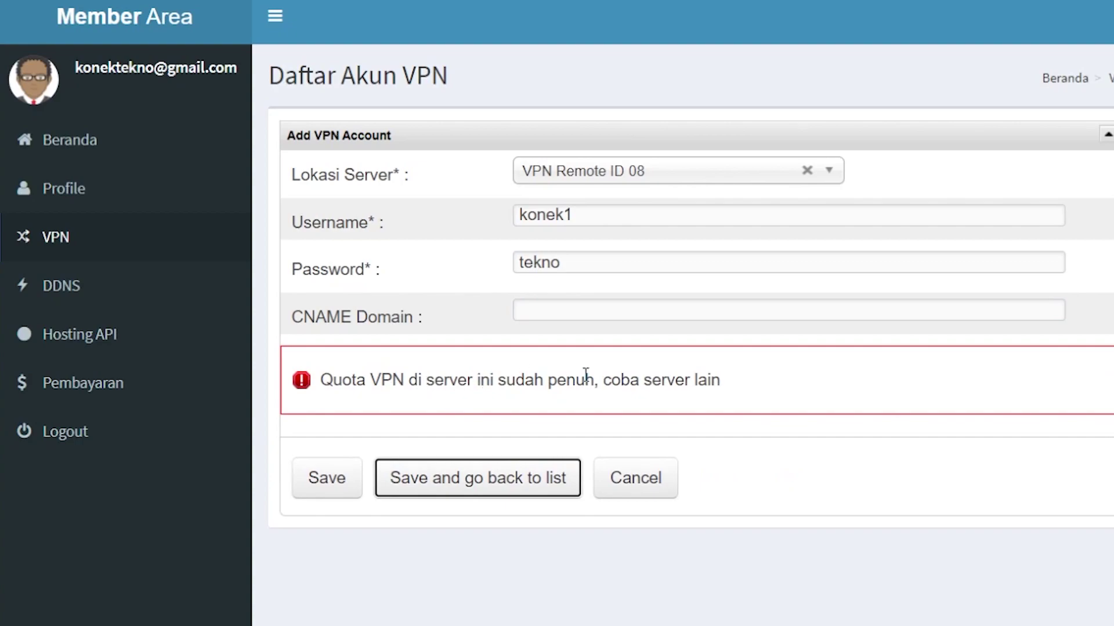
{"action": "left_click", "coordinate": [686, 172]}
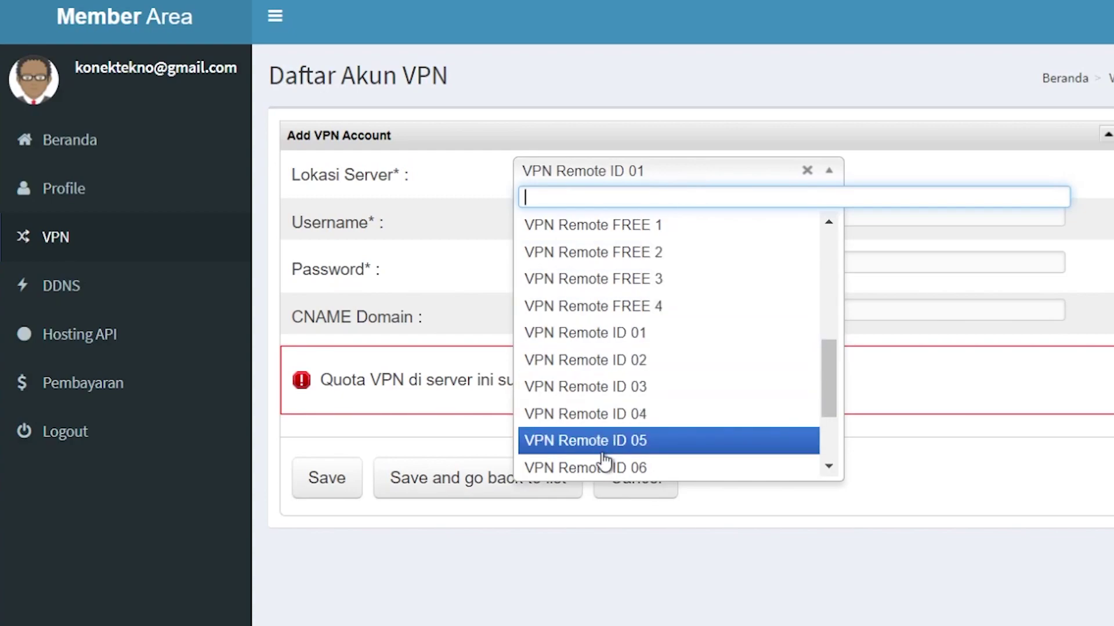
{"action": "left_click", "coordinate": [602, 446]}
{"action": "left_click", "coordinate": [670, 173]}
{"action": "scroll", "coordinate": [655, 384], "scroll_direction": "down", "scroll_amount": 3}
{"action": "left_click", "coordinate": [638, 470]}
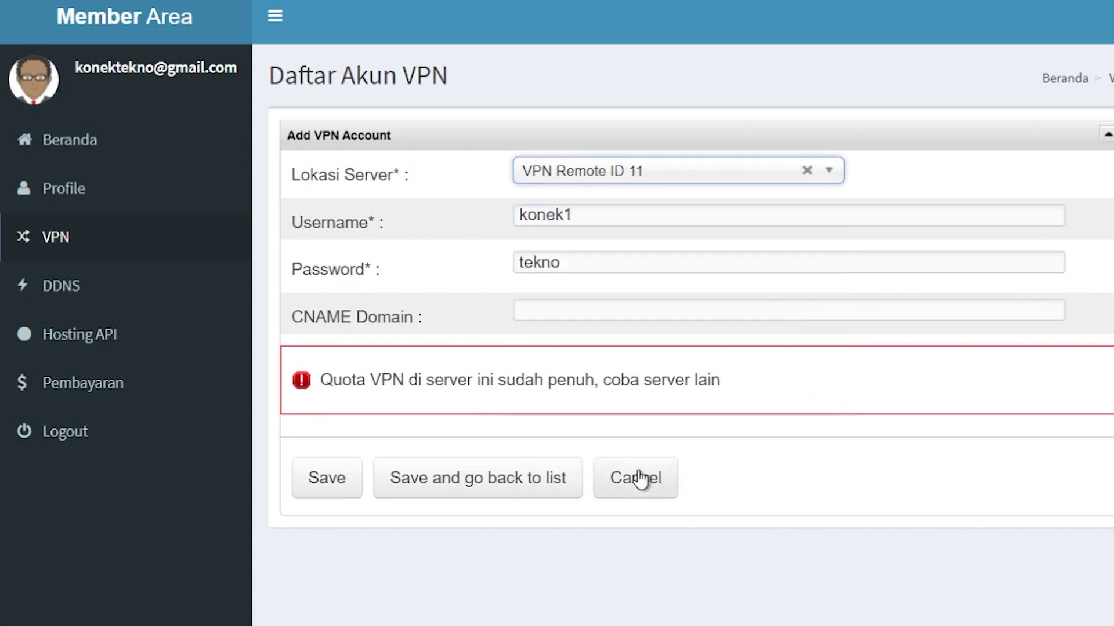
{"action": "left_click", "coordinate": [445, 496]}
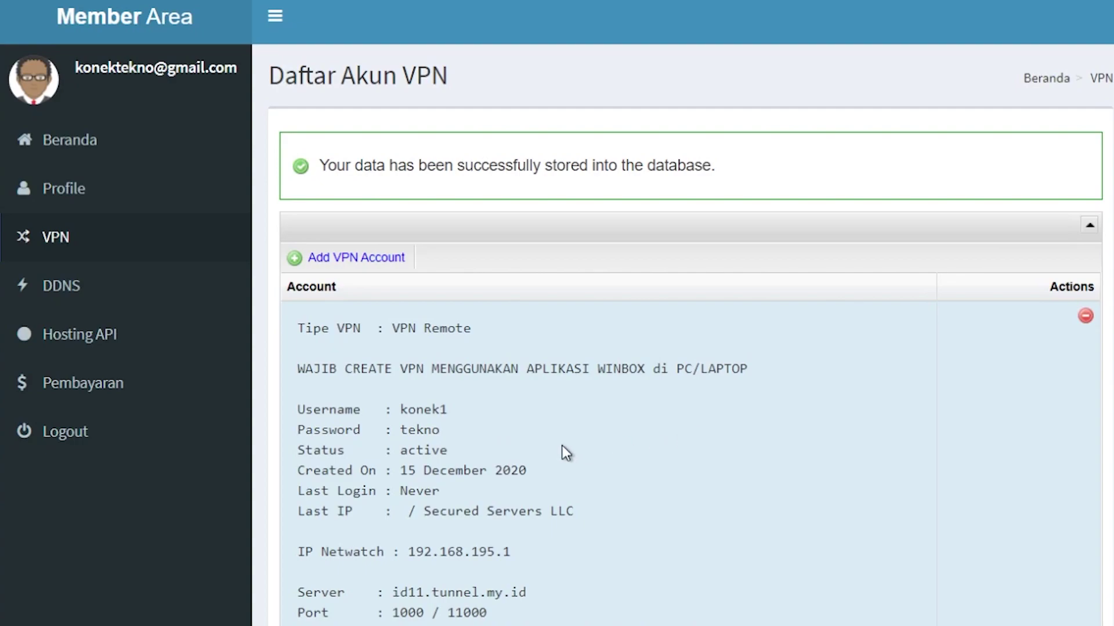
Scroll to the account's Server, Port and IP VPN details and select id11.tunnel.my.id.
{"action": "scroll", "coordinate": [673, 438], "scroll_direction": "down", "scroll_amount": 3}
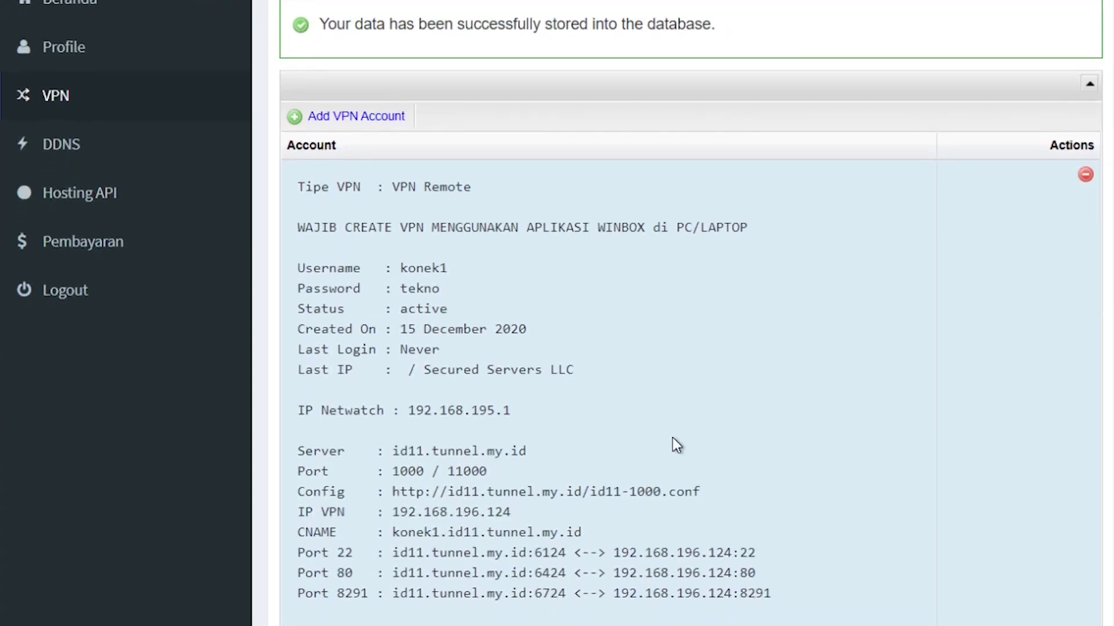
{"action": "left_click_drag", "start_coordinate": [393, 452], "coordinate": [553, 456]}
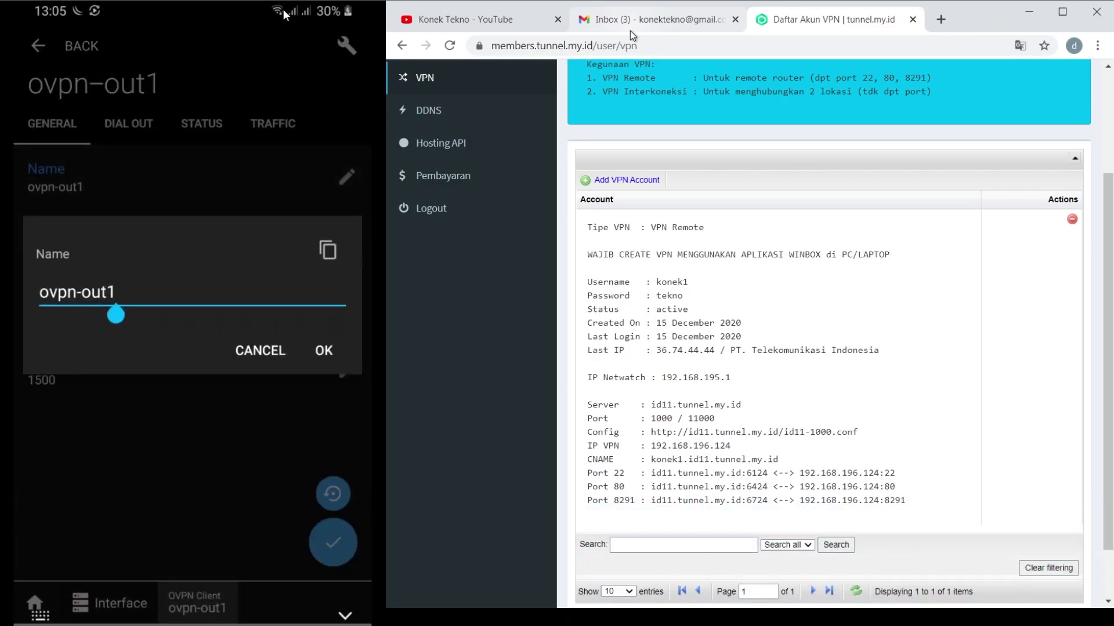
Rename the OVPN client to ovpn-konekremote and set Connect To id11.tunnel.my.id.
{"action": "key", "text": "BackSpace"}
{"action": "key", "text": "BackSpace"}
{"action": "key", "text": "BackSpace"}
{"action": "key", "text": "BackSpace"}
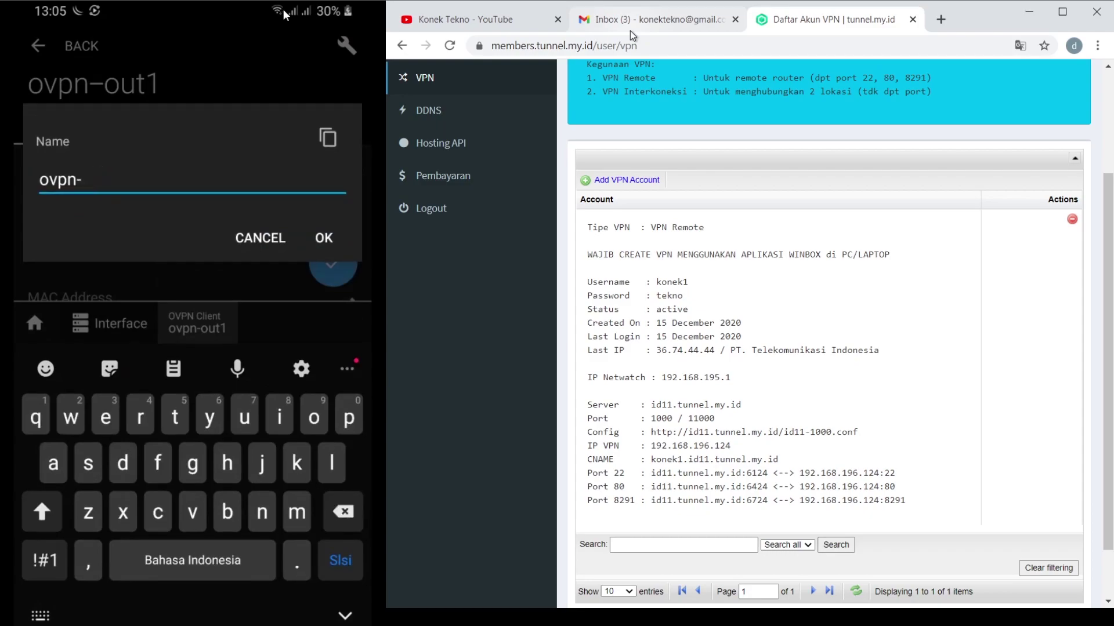
{"action": "type", "text": "konekremote"}
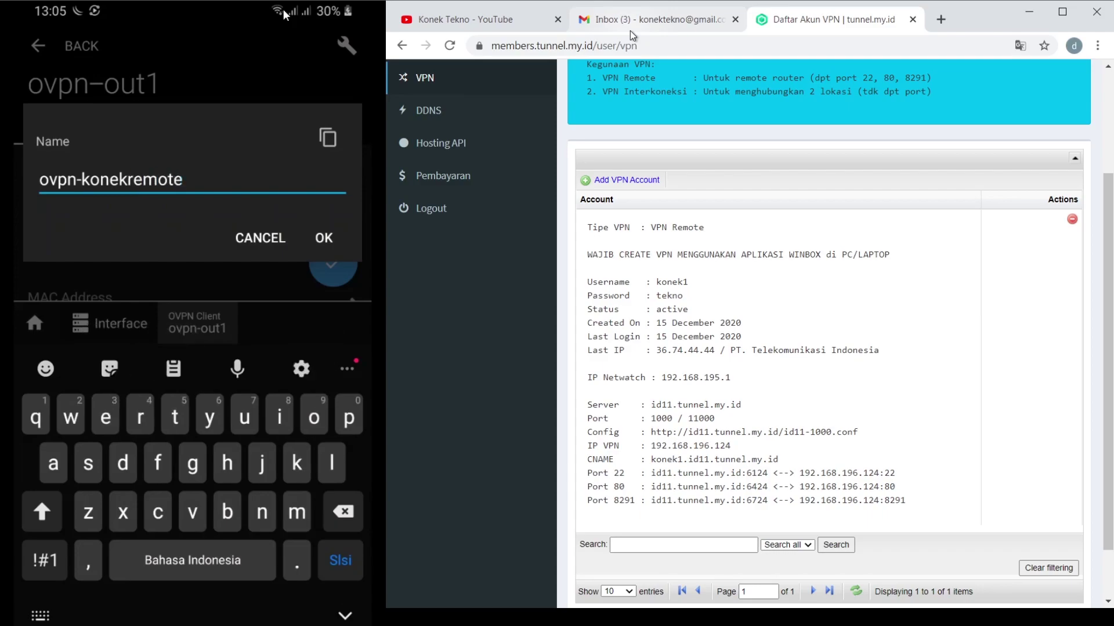
{"action": "key", "text": "Return"}
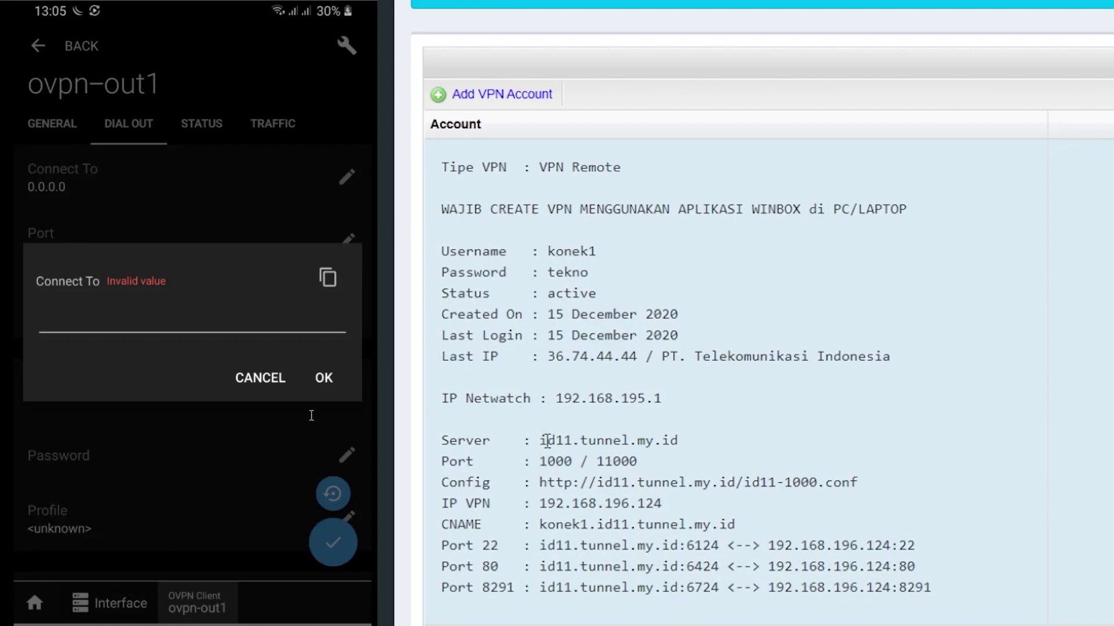
{"action": "left_click_drag", "start_coordinate": [538, 442], "coordinate": [694, 443]}
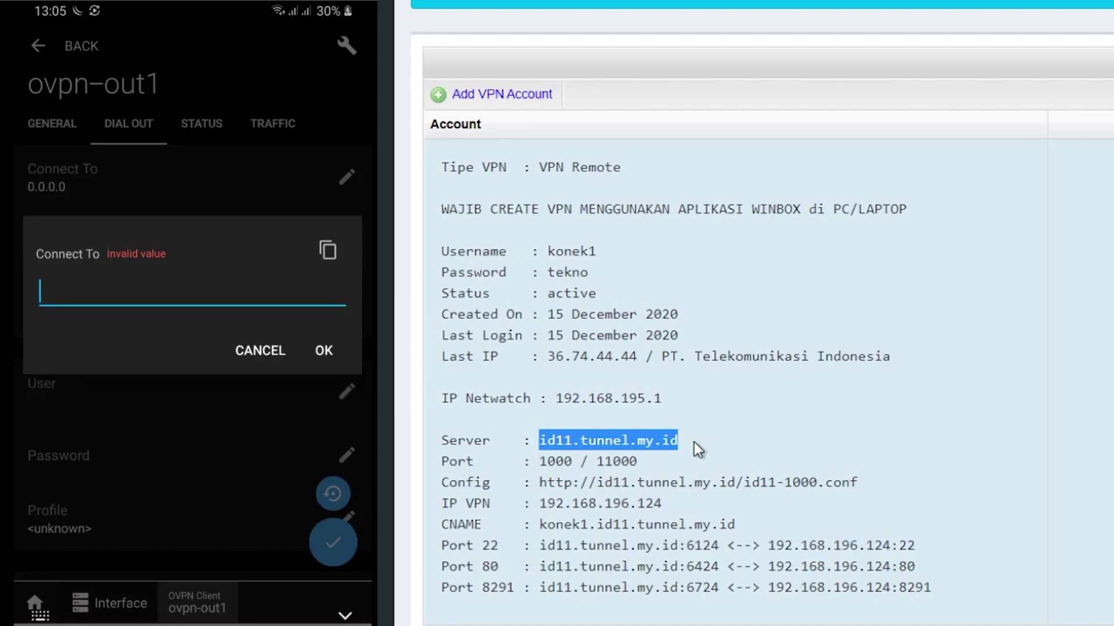
{"action": "type", "text": "id"}
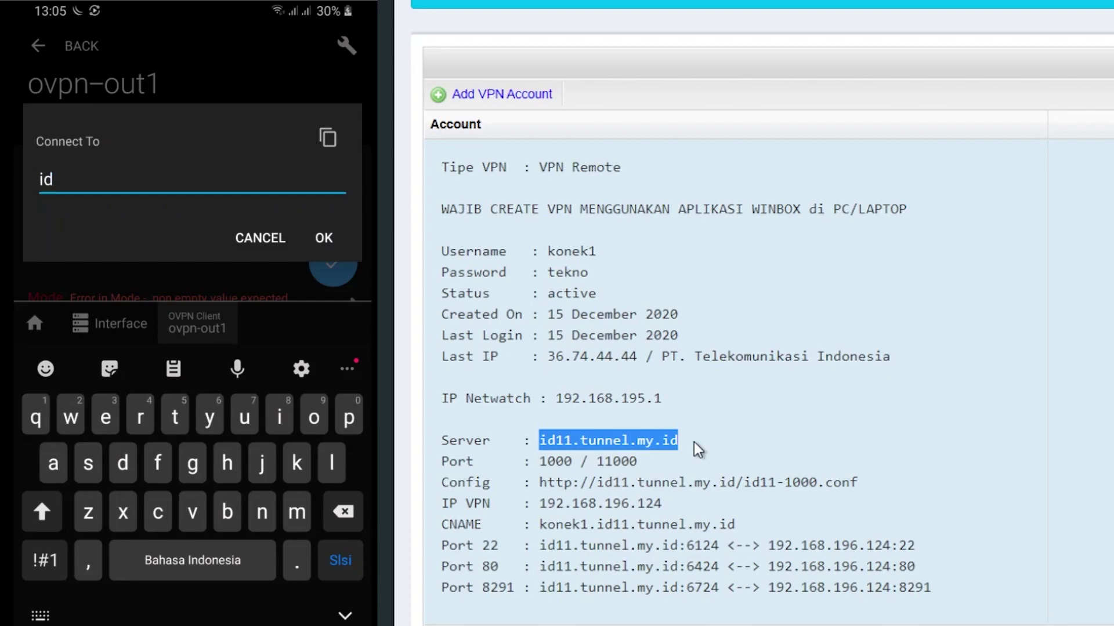
{"action": "type", "text": "11"}
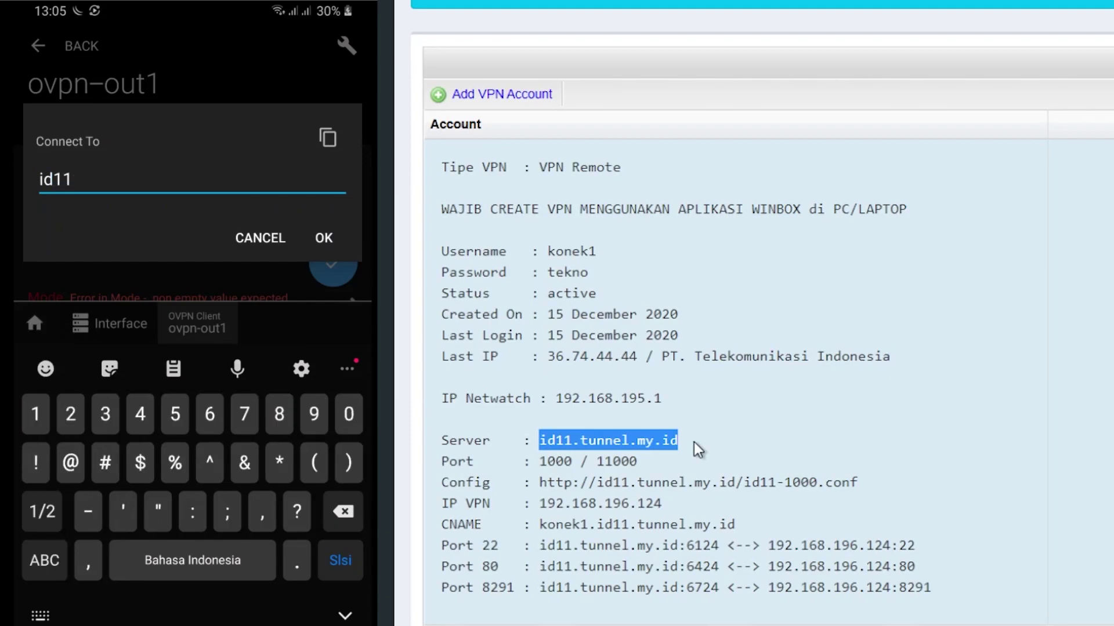
{"action": "type", "text": "."}
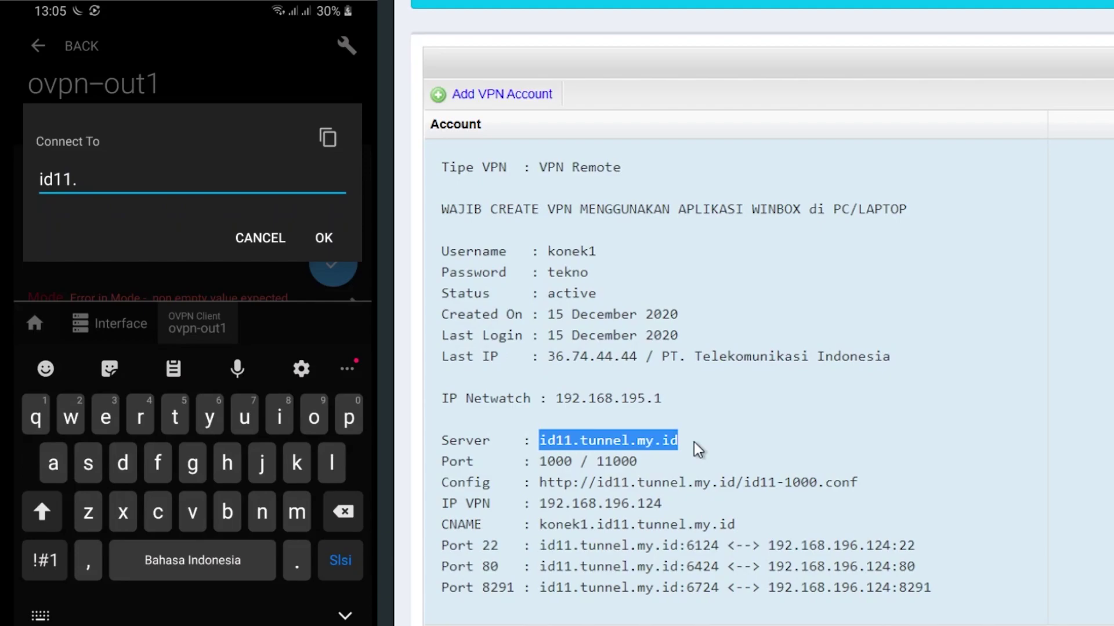
{"action": "type", "text": "tunn"}
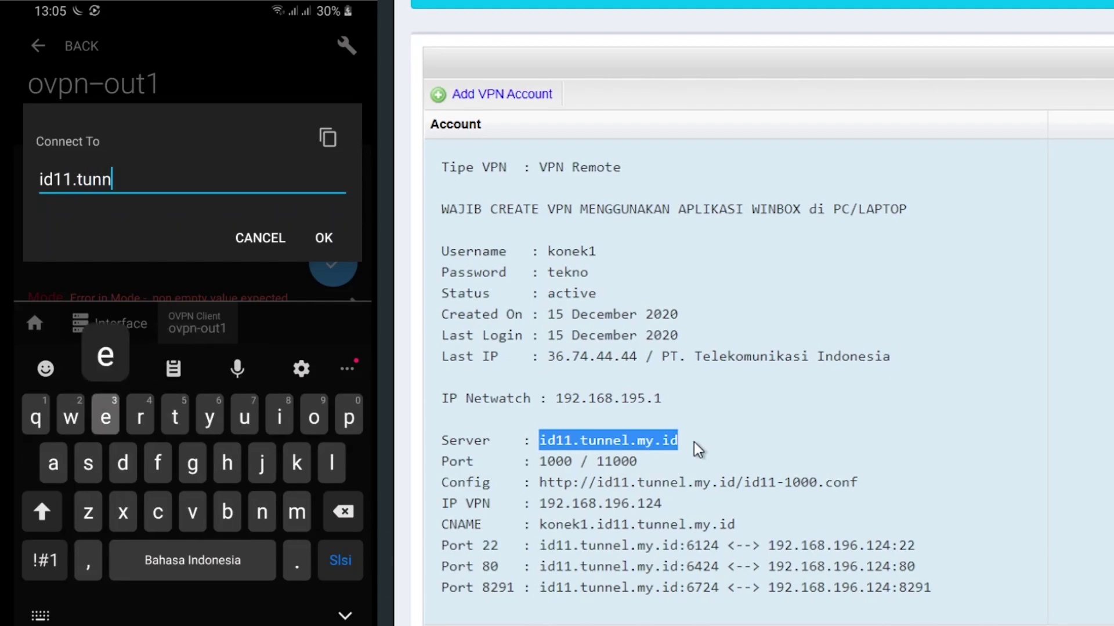
{"action": "type", "text": "el.my.id"}
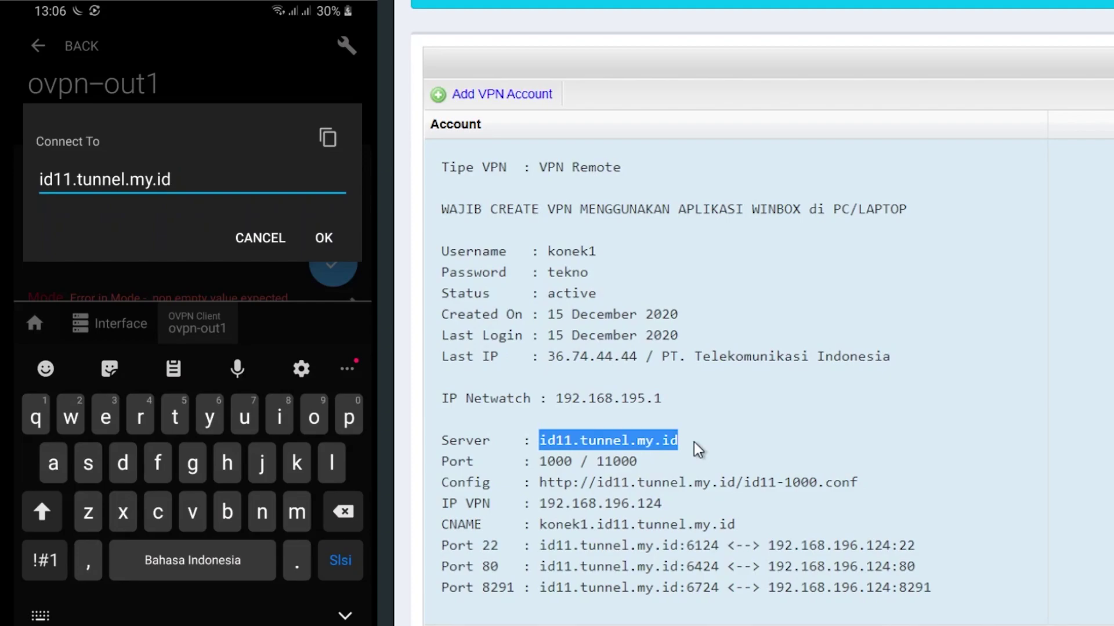
{"action": "key", "text": "Return"}
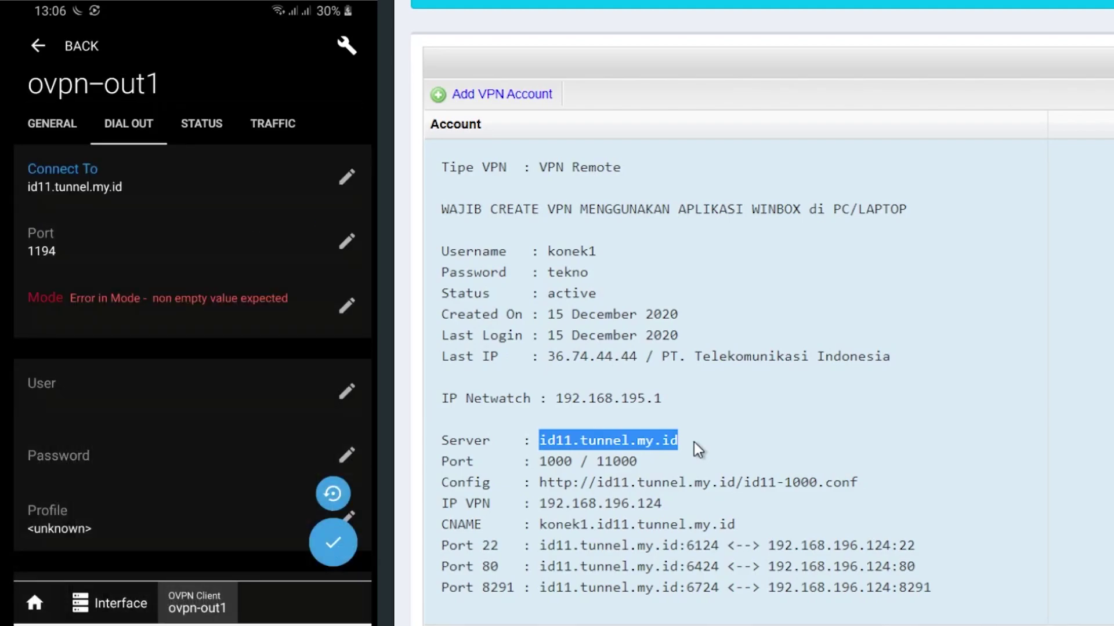
Change the dial-out port from 1194 to 1000.
{"action": "left_click", "coordinate": [192, 242]}
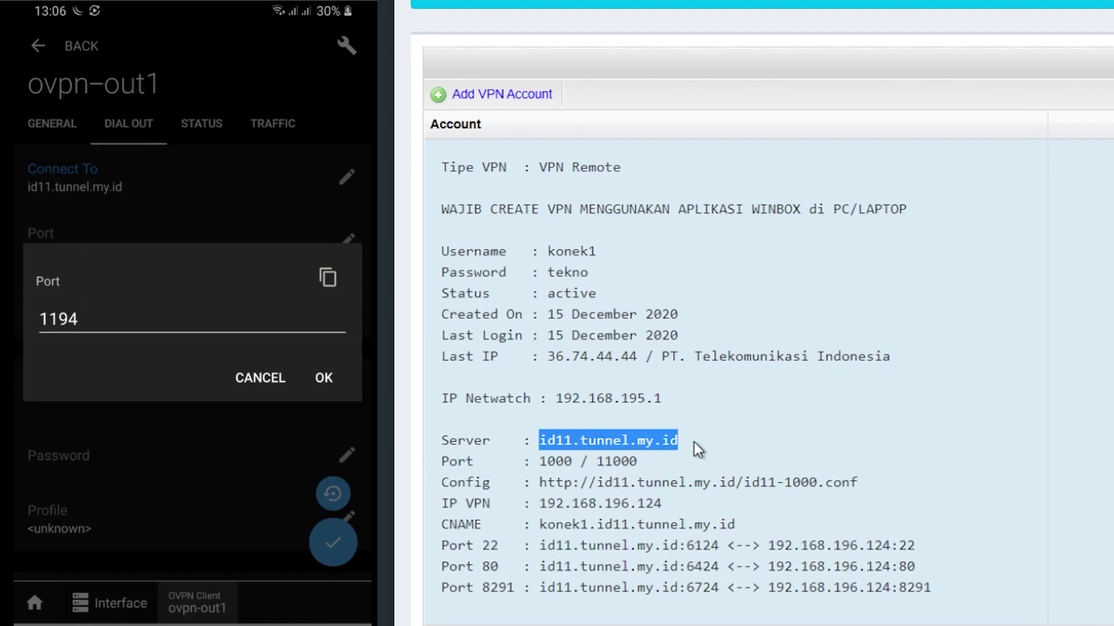
{"action": "left_click_drag", "start_coordinate": [637, 462], "coordinate": [546, 464]}
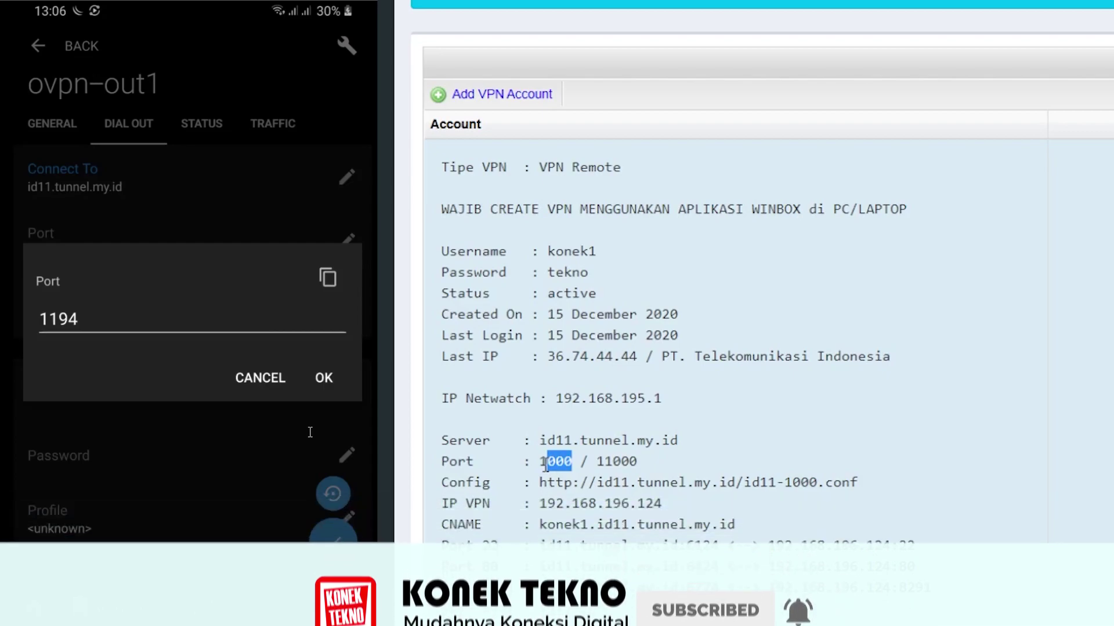
{"action": "left_click", "coordinate": [77, 319]}
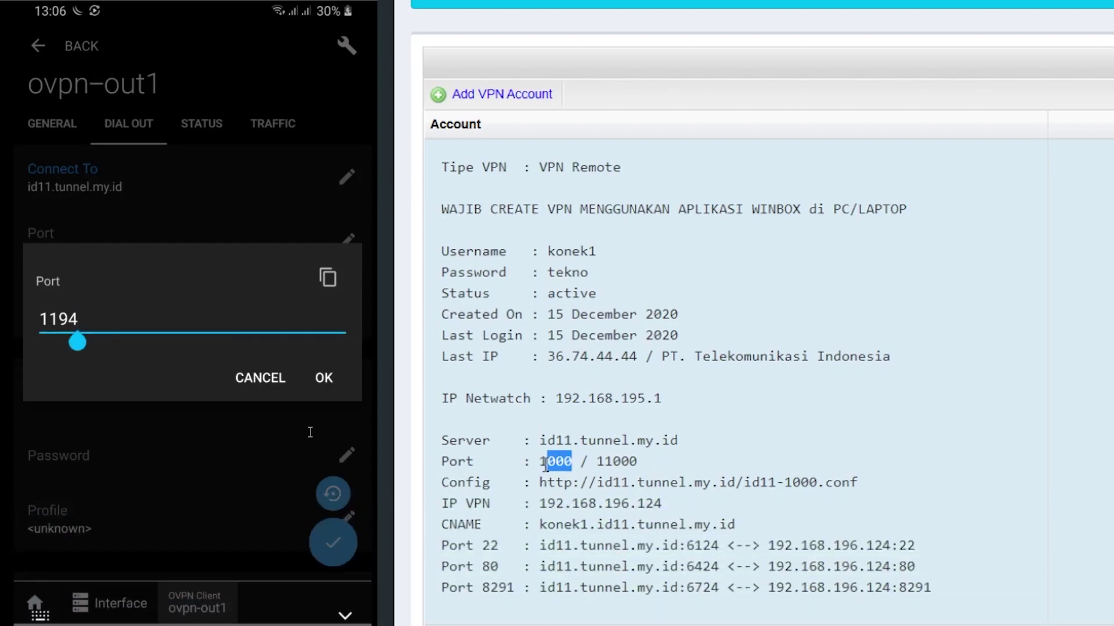
{"action": "key", "text": "BackSpace"}
{"action": "key", "text": "BackSpace"}
{"action": "key", "text": "BackSpace"}
{"action": "key", "text": "BackSpace"}
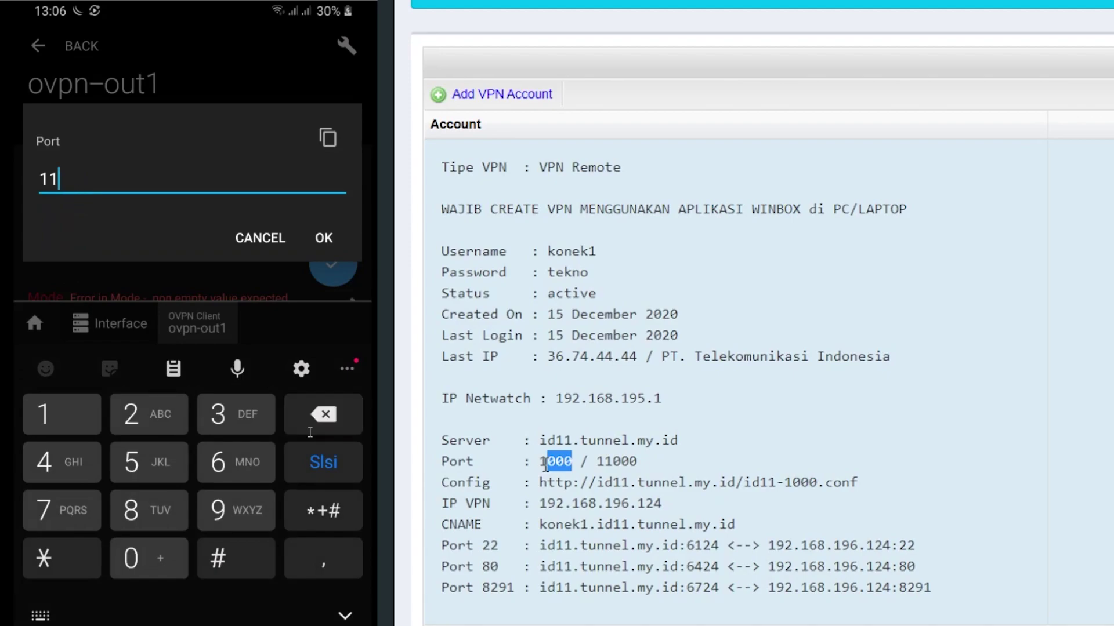
{"action": "type", "text": "1000"}
{"action": "key", "text": "Return"}
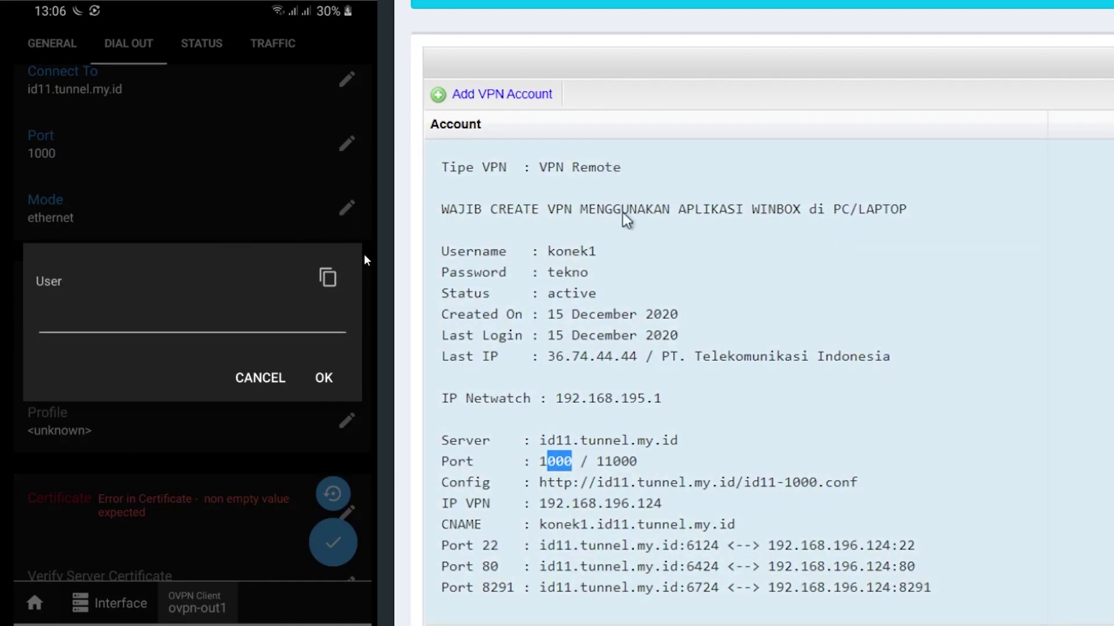
Set the OVPN client User to konek1 and enter the account password.
{"action": "left_click_drag", "start_coordinate": [614, 257], "coordinate": [540, 250]}
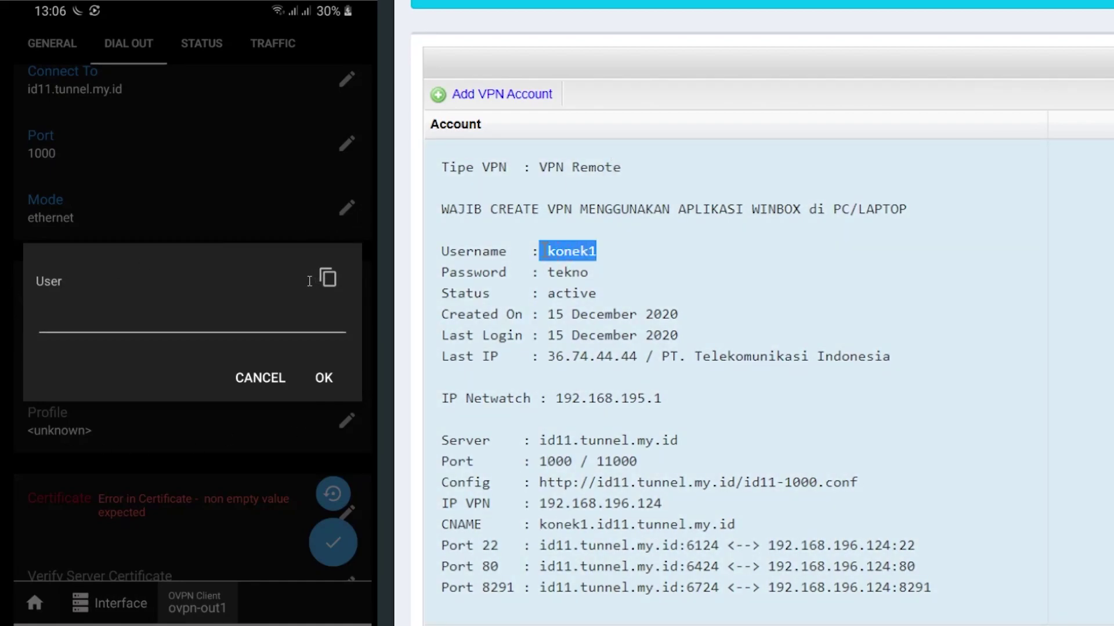
{"action": "left_click", "coordinate": [310, 282]}
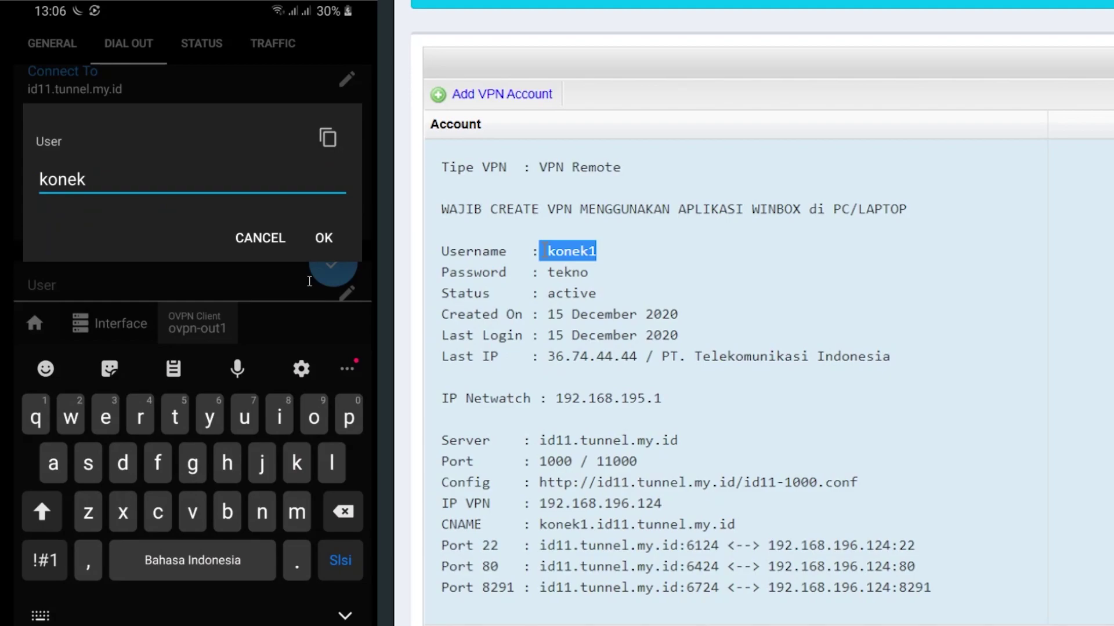
{"action": "key", "text": "Return"}
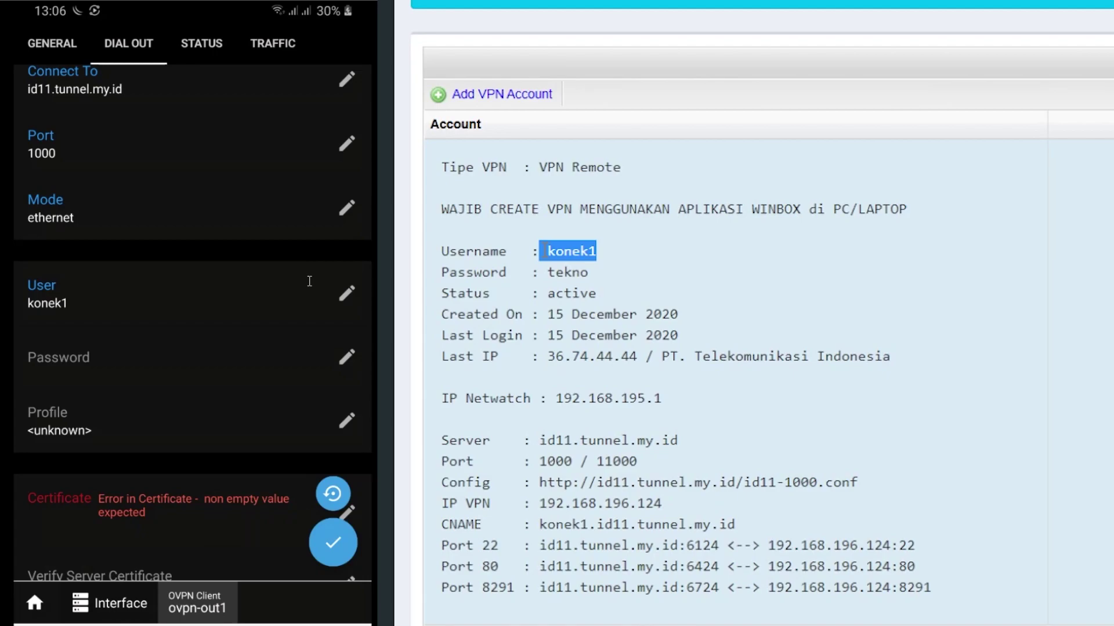
{"action": "left_click_drag", "start_coordinate": [589, 273], "coordinate": [547, 277]}
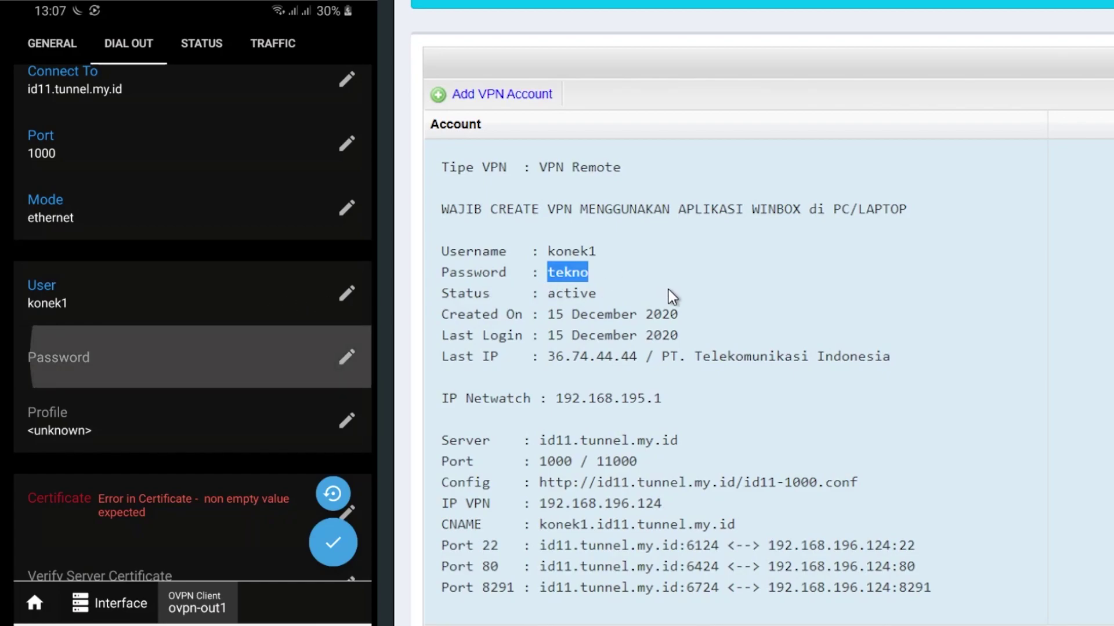
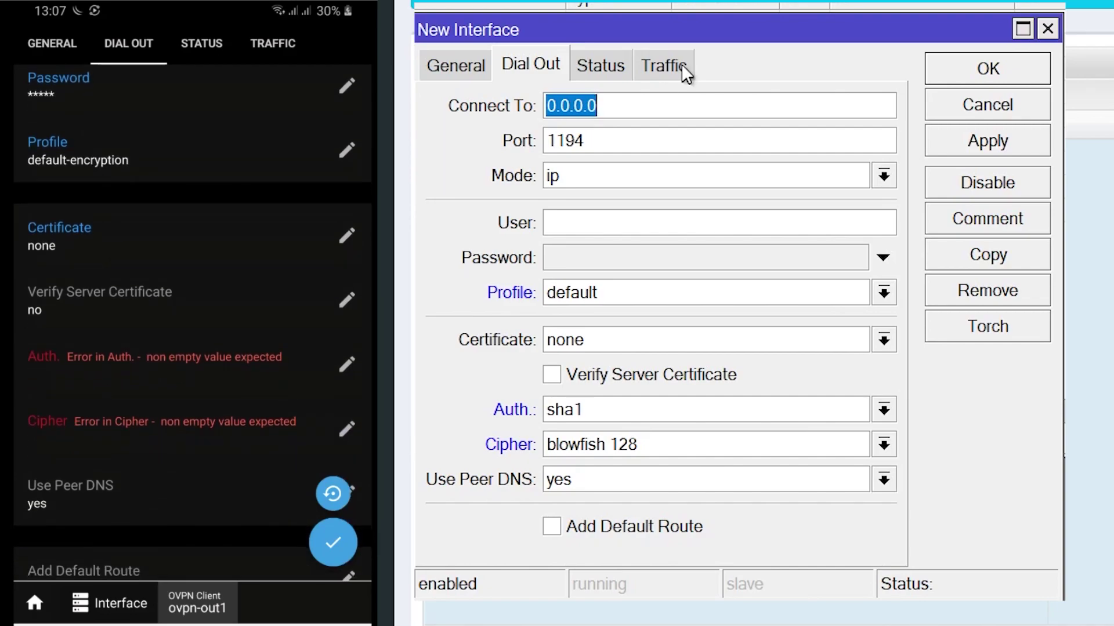
Check the VPN account page, then return to the mirrored phone screen.
{"action": "key", "text": "alt+Tab"}
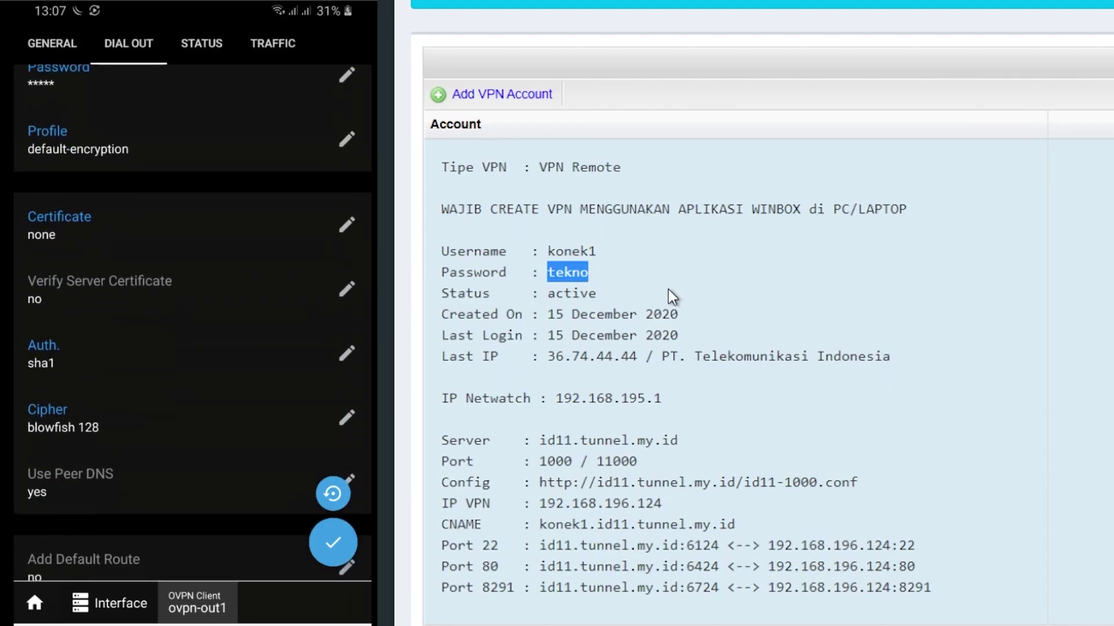
{"action": "key", "text": "alt+Tab"}
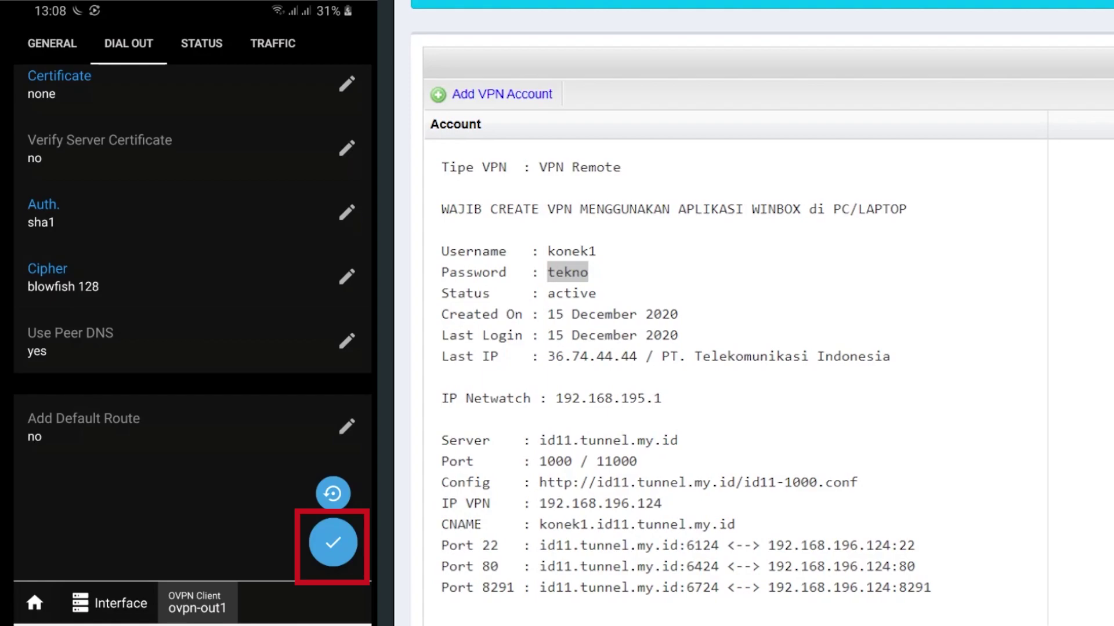
Save the OVPN client and scroll the Interface list to locate ovpn-konekremote.
{"action": "left_click", "coordinate": [332, 542]}
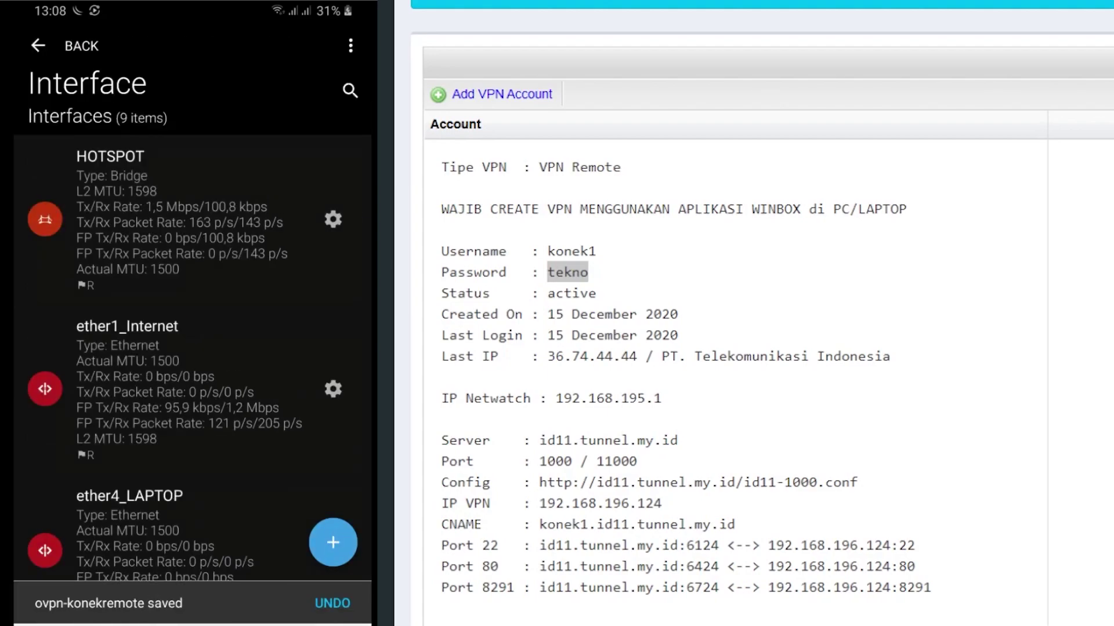
{"action": "scroll", "coordinate": [192, 342], "scroll_direction": "down", "scroll_amount": 10}
{"action": "scroll", "coordinate": [192, 342], "scroll_direction": "down", "scroll_amount": 5}
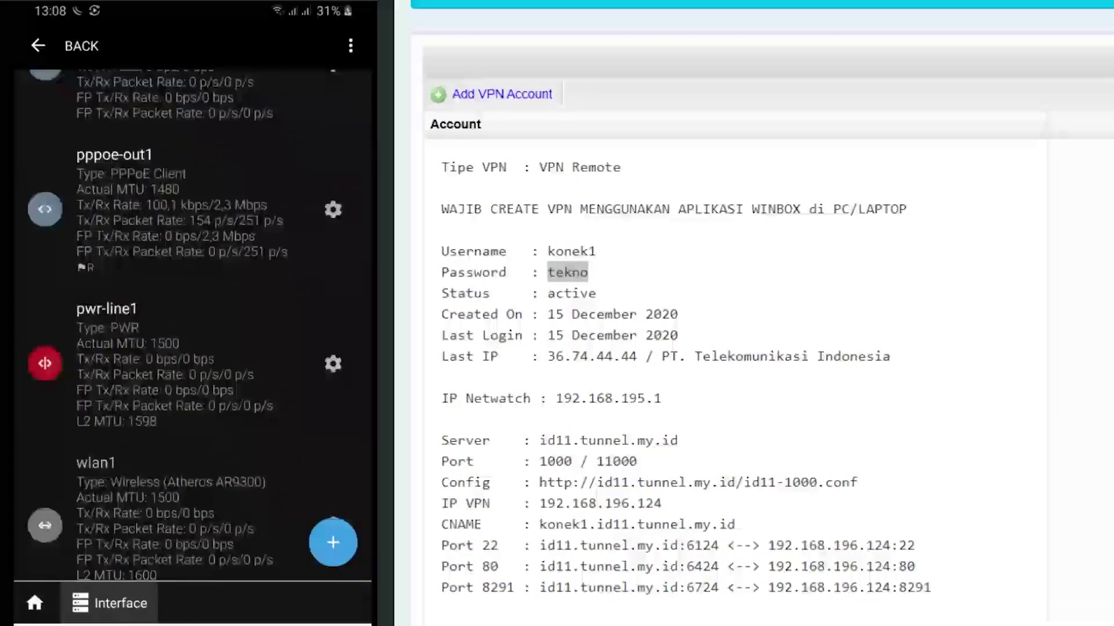
{"action": "scroll", "coordinate": [192, 343], "scroll_direction": "up", "scroll_amount": 3}
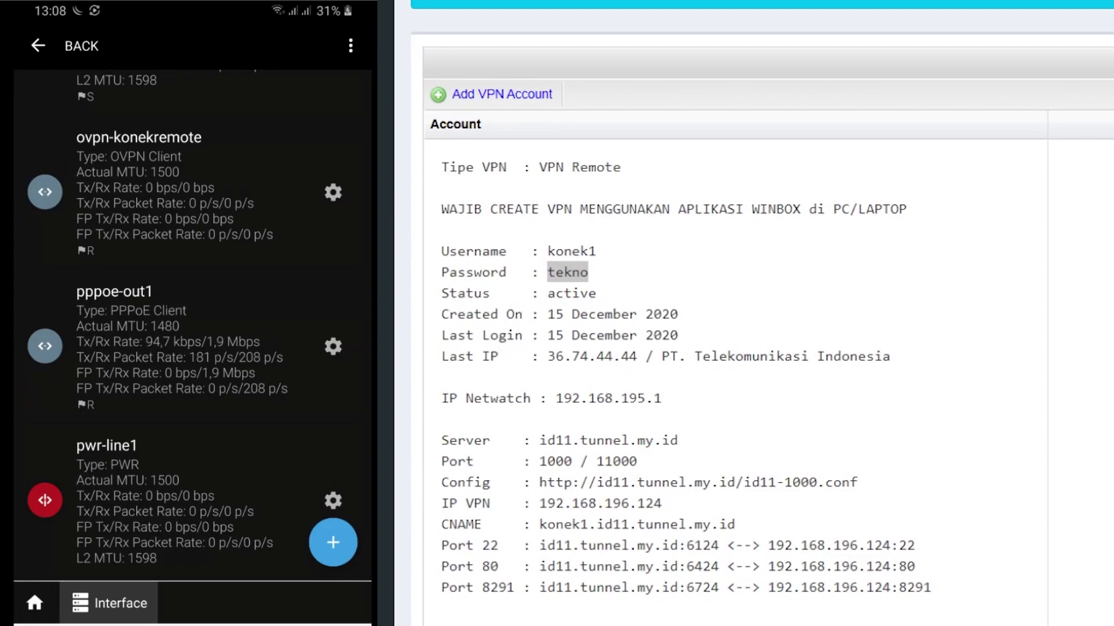
{"action": "scroll", "coordinate": [117, 288], "scroll_direction": "down", "scroll_amount": 2}
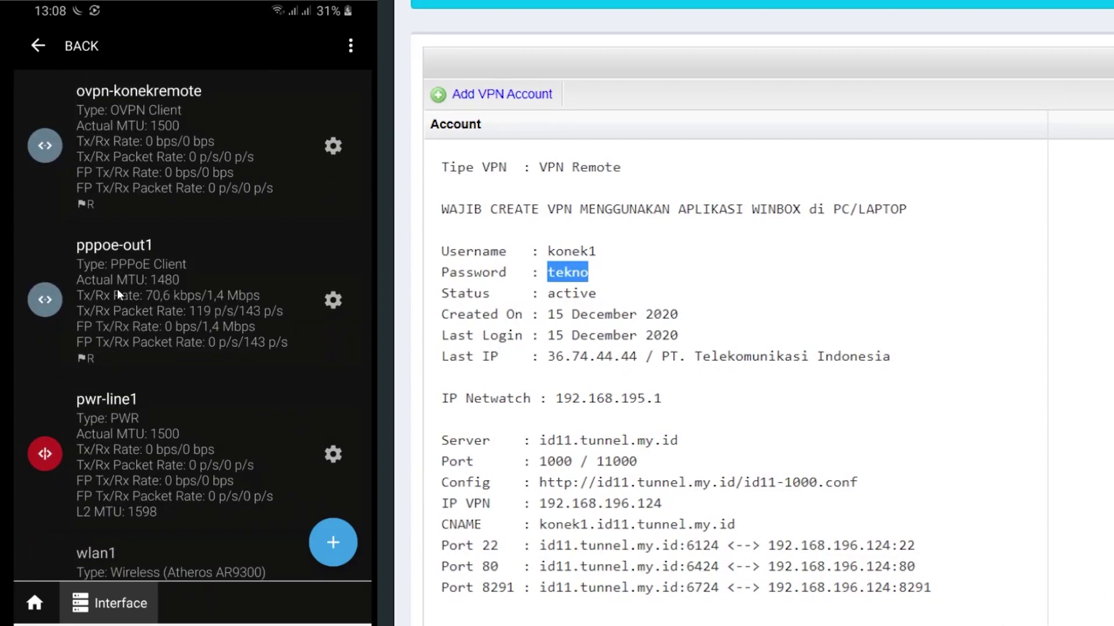
{"action": "scroll", "coordinate": [164, 200], "scroll_direction": "up", "scroll_amount": 3}
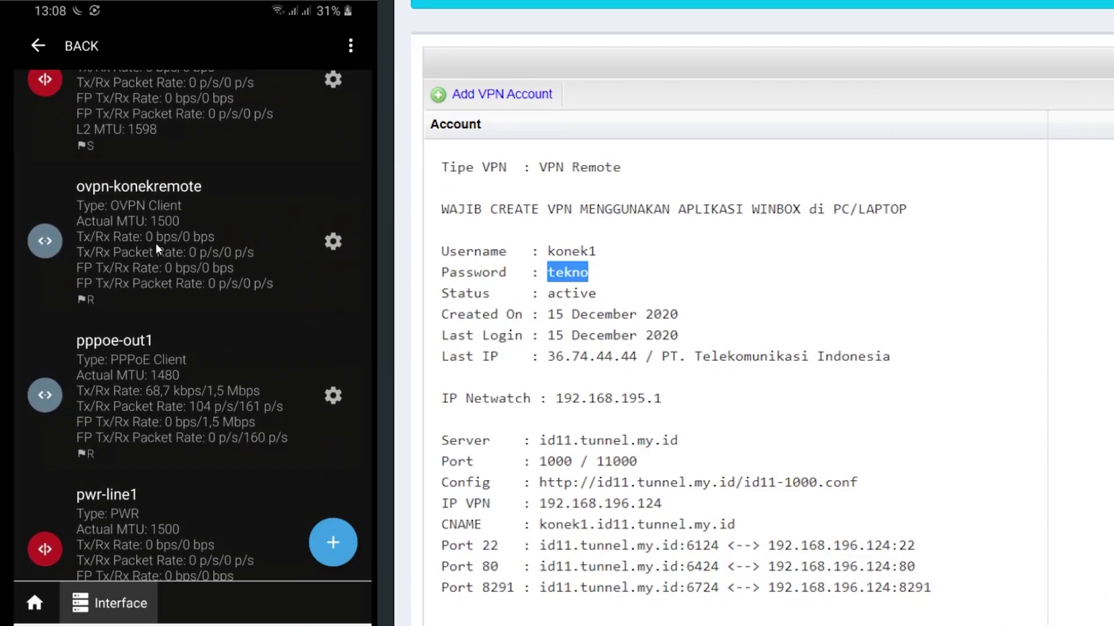
{"action": "scroll", "coordinate": [152, 240], "scroll_direction": "down", "scroll_amount": 1}
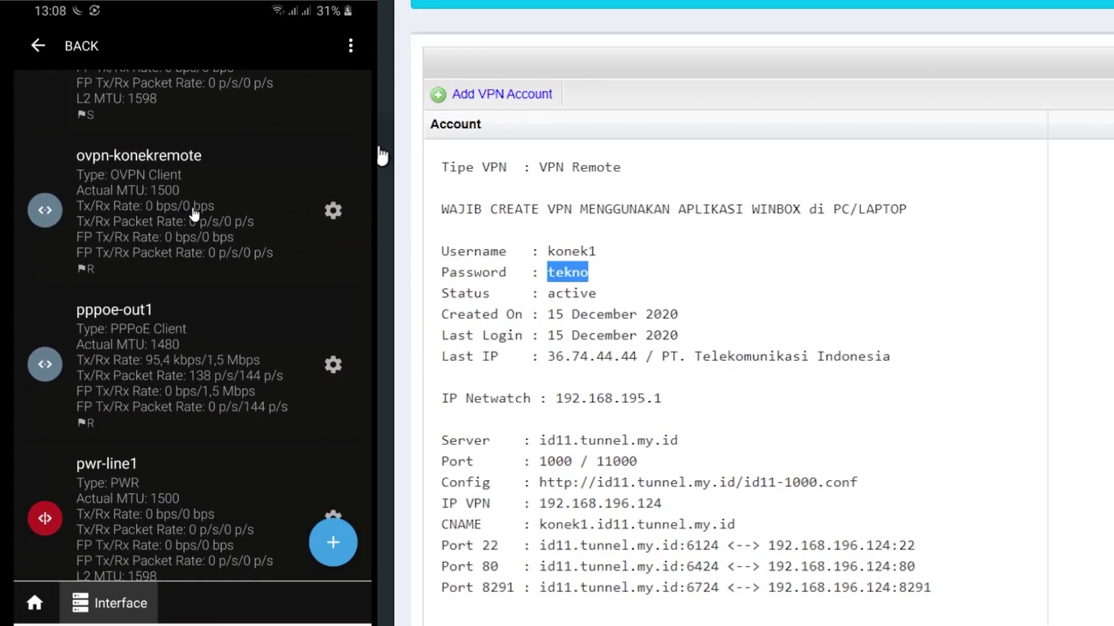
{"action": "scroll", "coordinate": [194, 216], "scroll_direction": "up", "scroll_amount": 1}
{"action": "scroll", "coordinate": [196, 216], "scroll_direction": "up", "scroll_amount": 5}
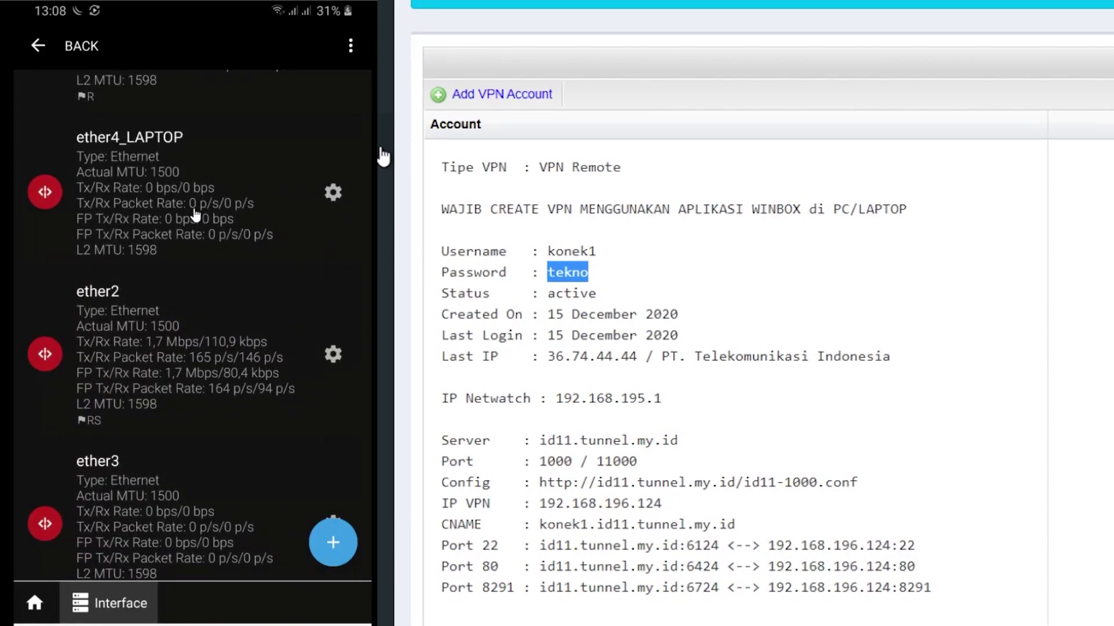
Return to the app's main menu and mark the IP Netwatch line on the account page.
{"action": "right_click", "coordinate": [196, 216]}
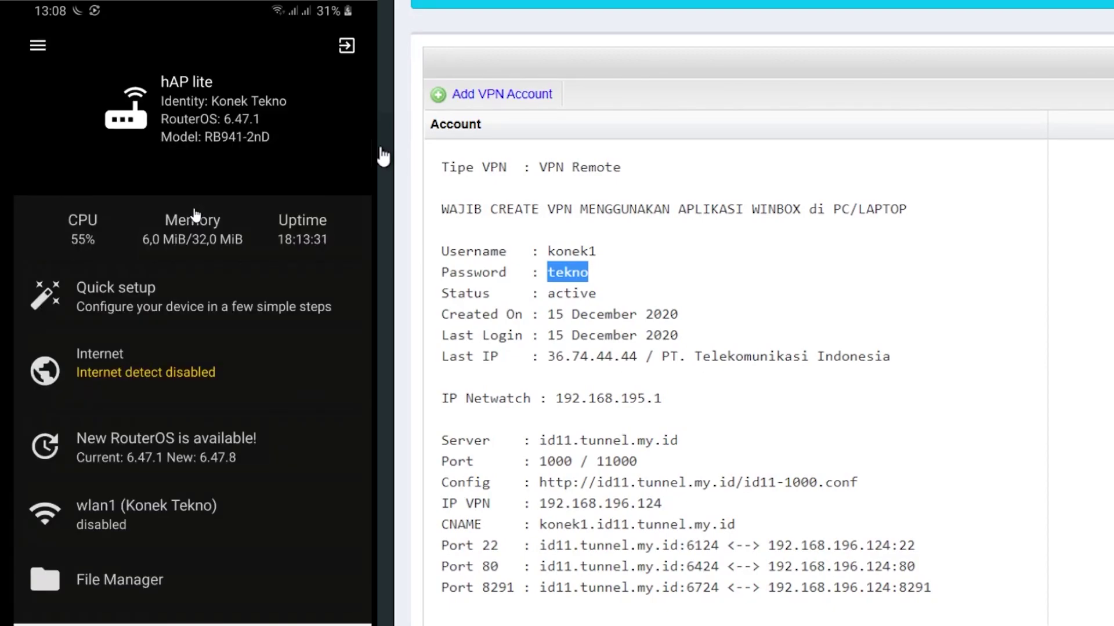
{"action": "right_click", "coordinate": [196, 215]}
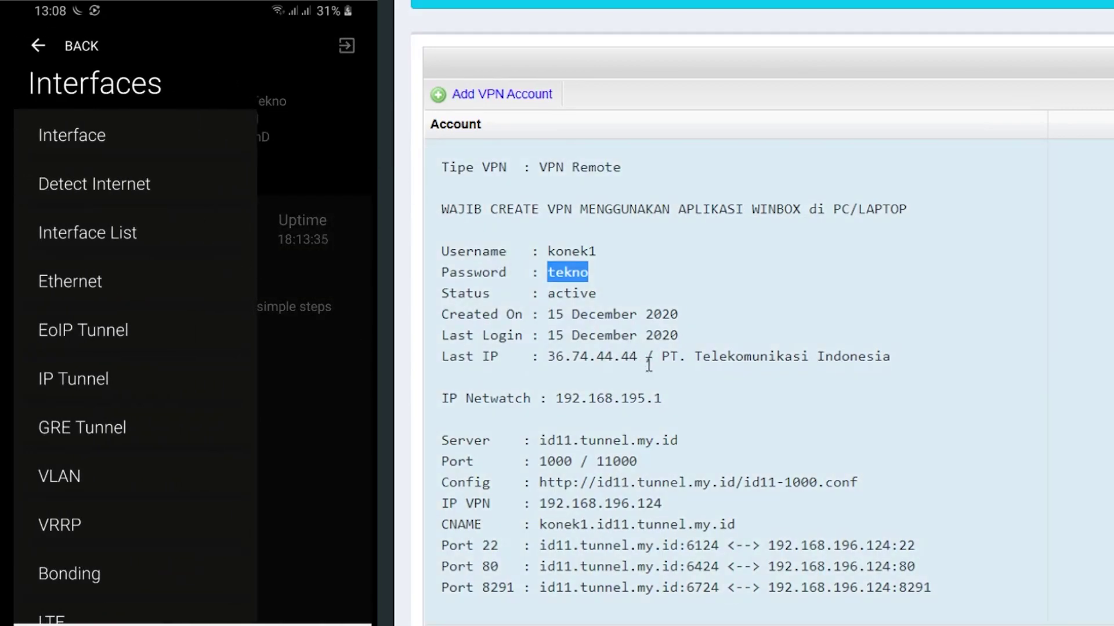
{"action": "left_click", "coordinate": [616, 396]}
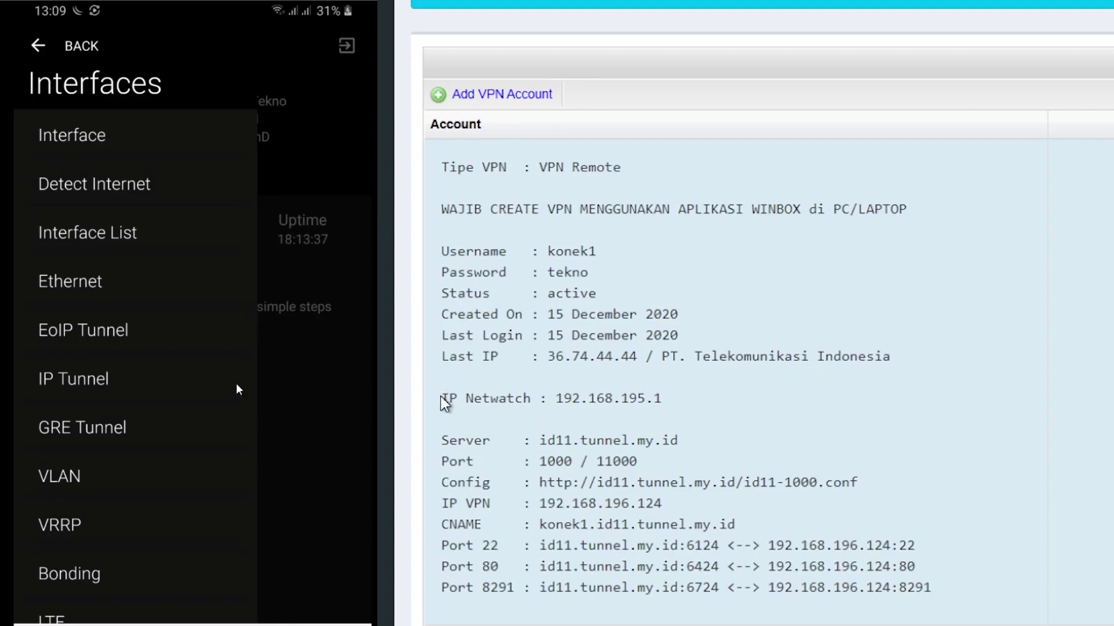
{"action": "left_click_drag", "start_coordinate": [440, 398], "coordinate": [674, 401]}
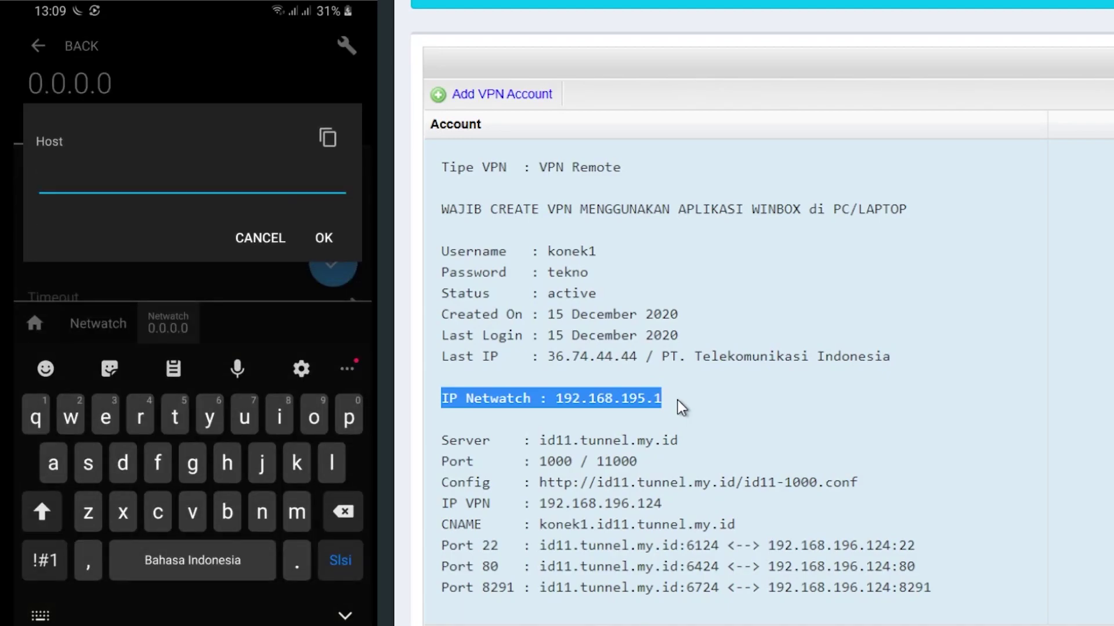
Set the Netwatch host to 192.168.195.1 and save the entry.
{"action": "left_click", "coordinate": [584, 400]}
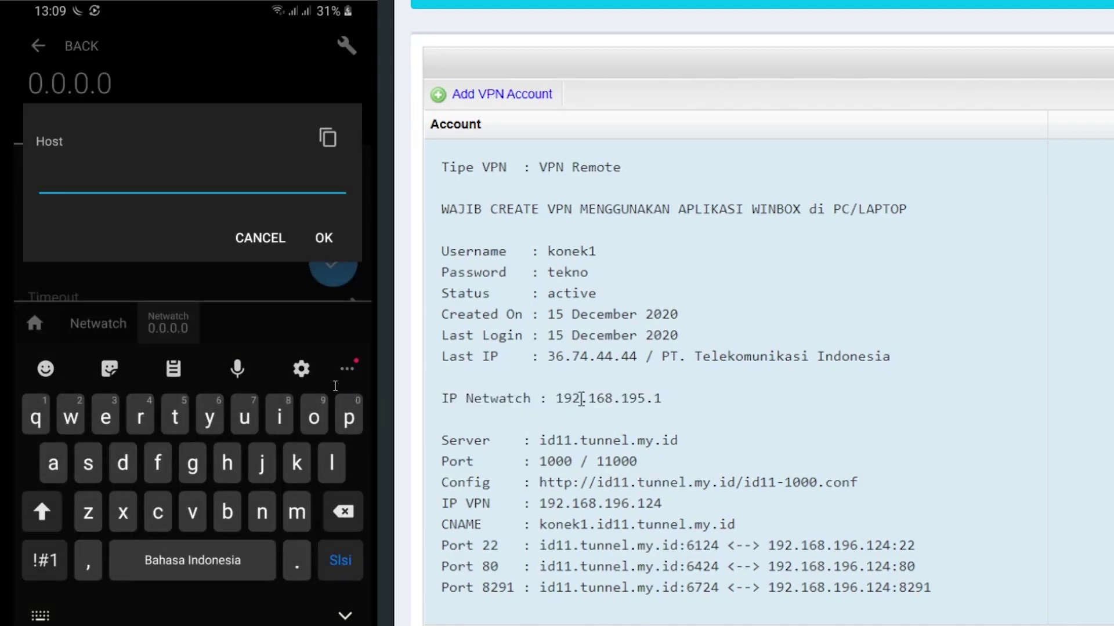
{"action": "left_click_drag", "start_coordinate": [558, 403], "coordinate": [670, 406]}
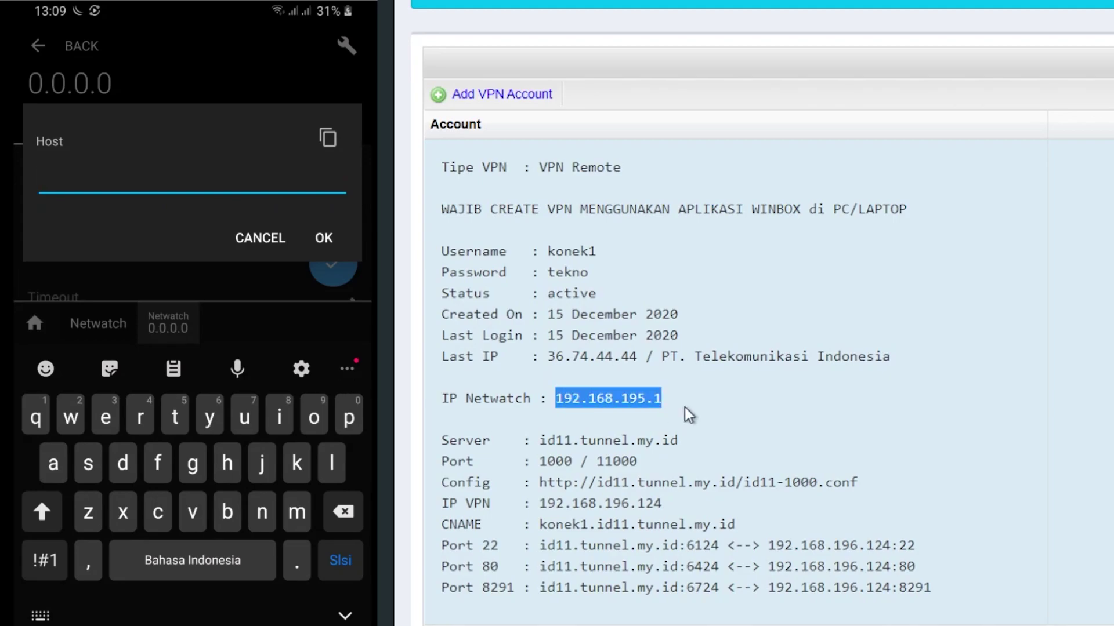
{"action": "left_click", "coordinate": [44, 560]}
{"action": "type", "text": "1"}
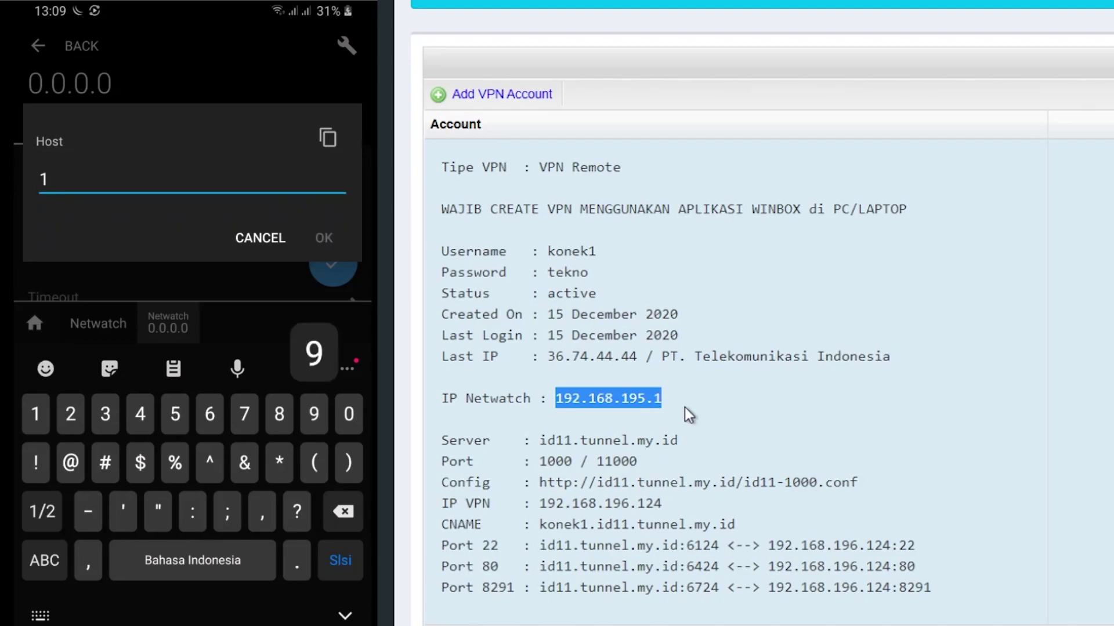
{"action": "type", "text": "92.168."}
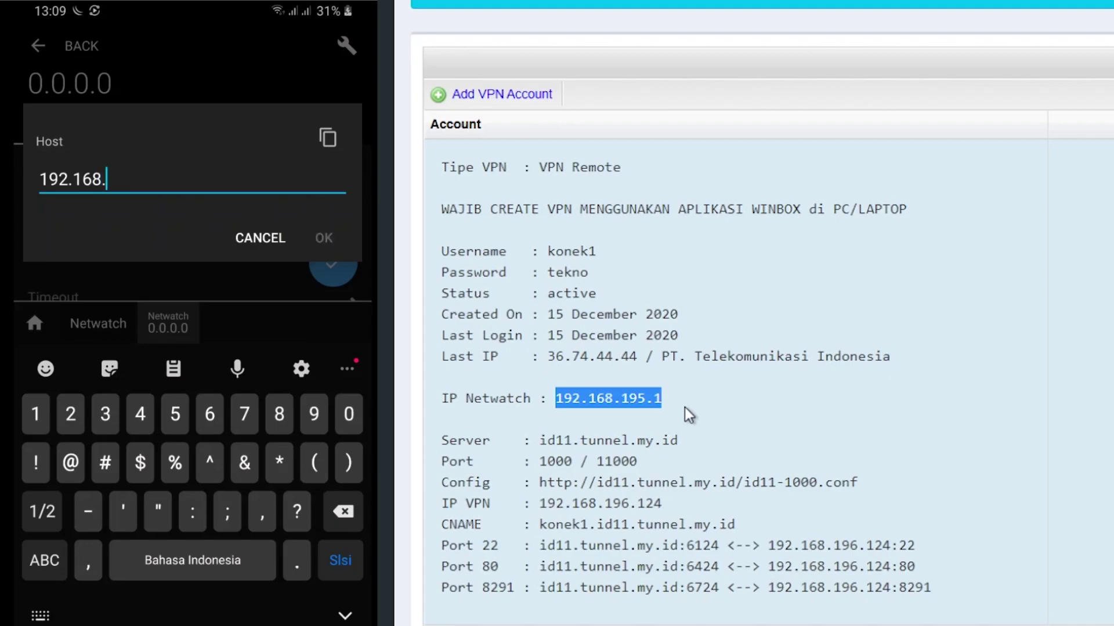
{"action": "type", "text": "195.1"}
{"action": "key", "text": "Return"}
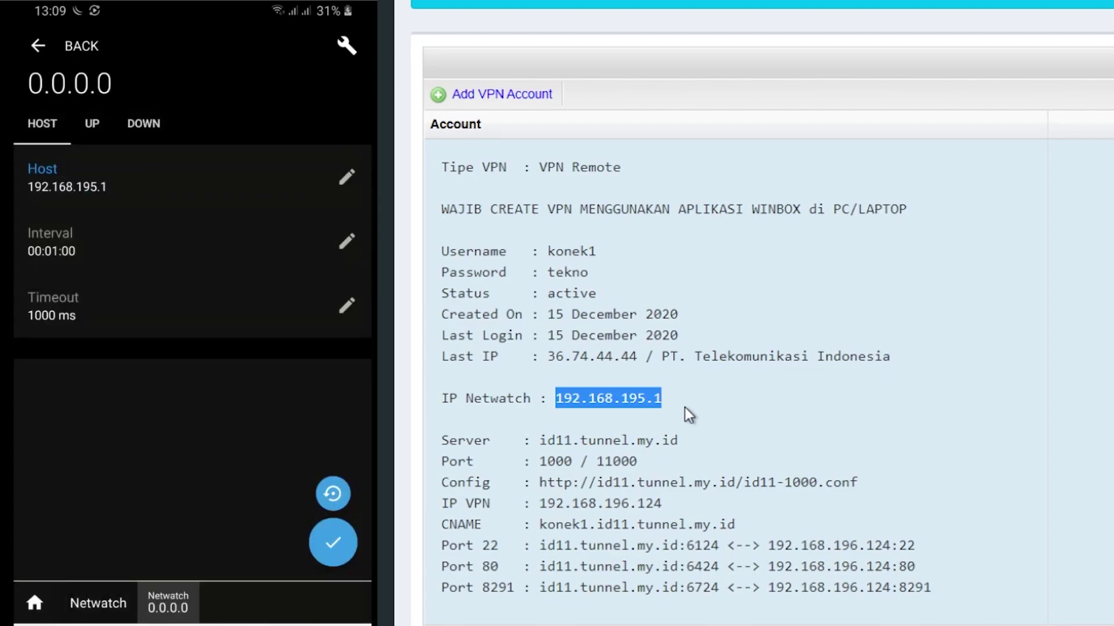
{"action": "left_click", "coordinate": [332, 542]}
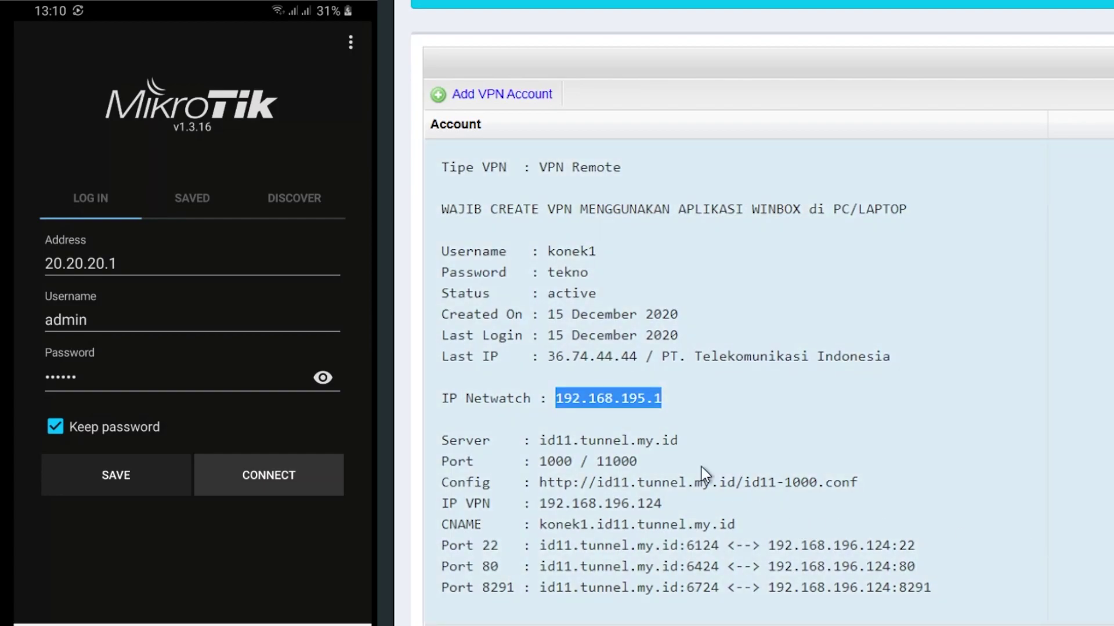
{"action": "left_click_drag", "start_coordinate": [694, 448], "coordinate": [539, 443]}
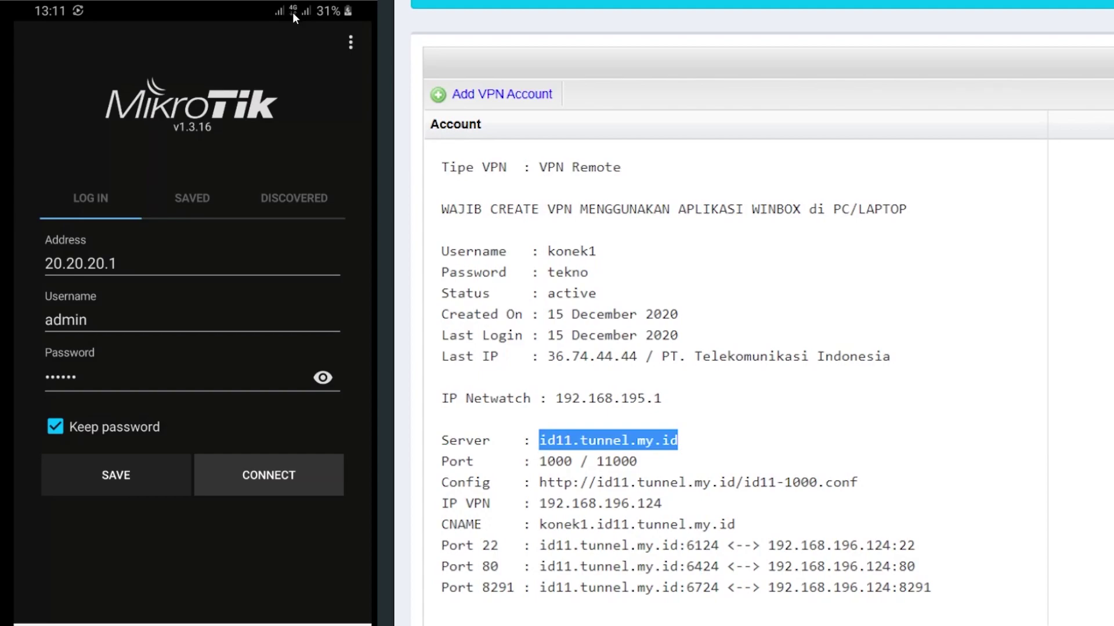
Replace the router login address with id11.tunnel.my.id.
{"action": "left_click", "coordinate": [116, 264]}
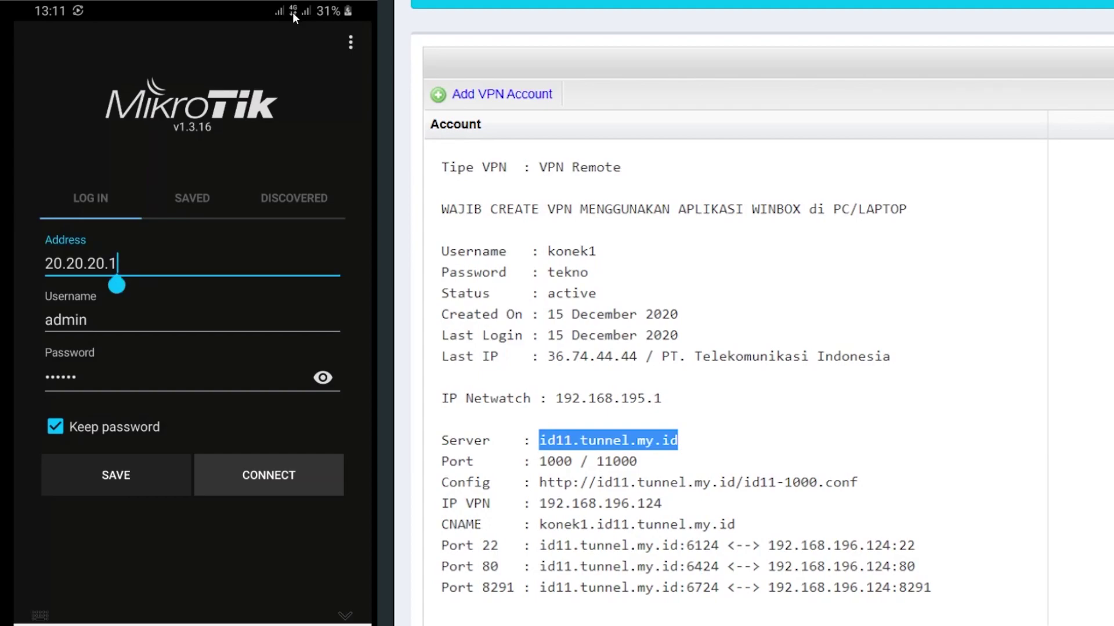
{"action": "key", "text": "BackSpace"}
{"action": "key", "text": "BackSpace"}
{"action": "key", "text": "BackSpace"}
{"action": "key", "text": "BackSpace"}
{"action": "key", "text": "BackSpace"}
{"action": "key", "text": "BackSpace"}
{"action": "key", "text": "BackSpace"}
{"action": "key", "text": "BackSpace"}
{"action": "key", "text": "BackSpace"}
{"action": "key", "text": "BackSpace"}
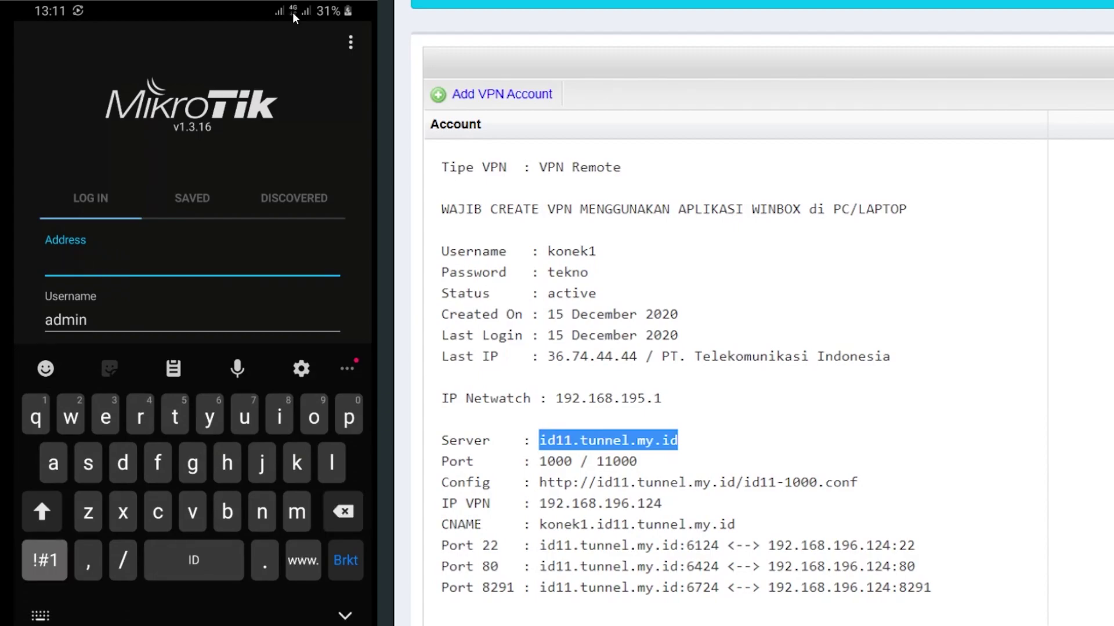
{"action": "type", "text": "20"}
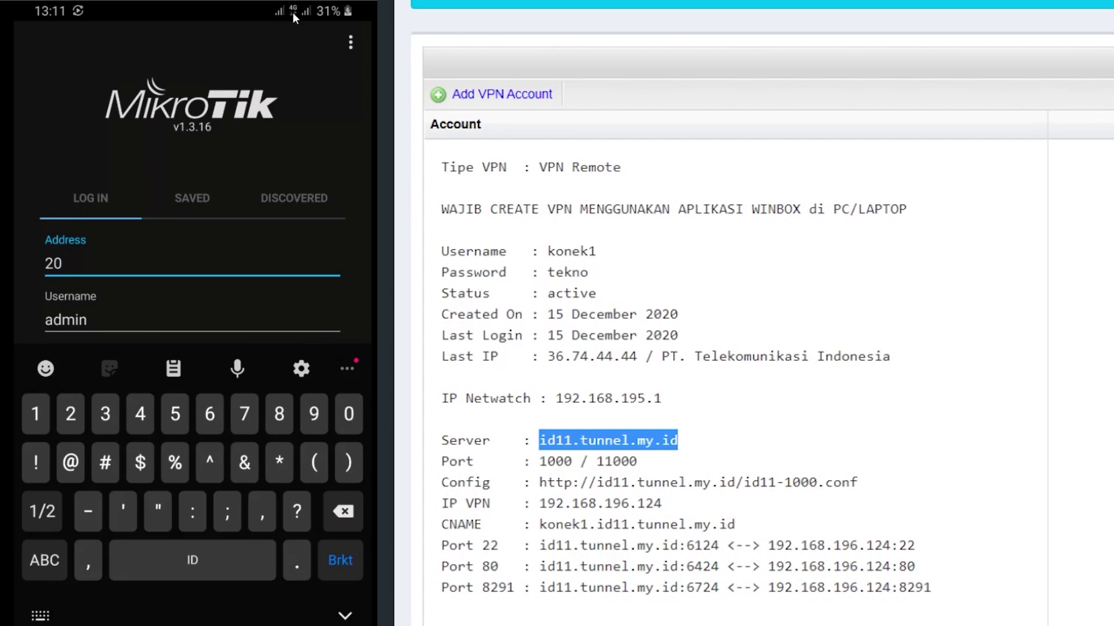
{"action": "key", "text": "BackSpace"}
{"action": "key", "text": "BackSpace"}
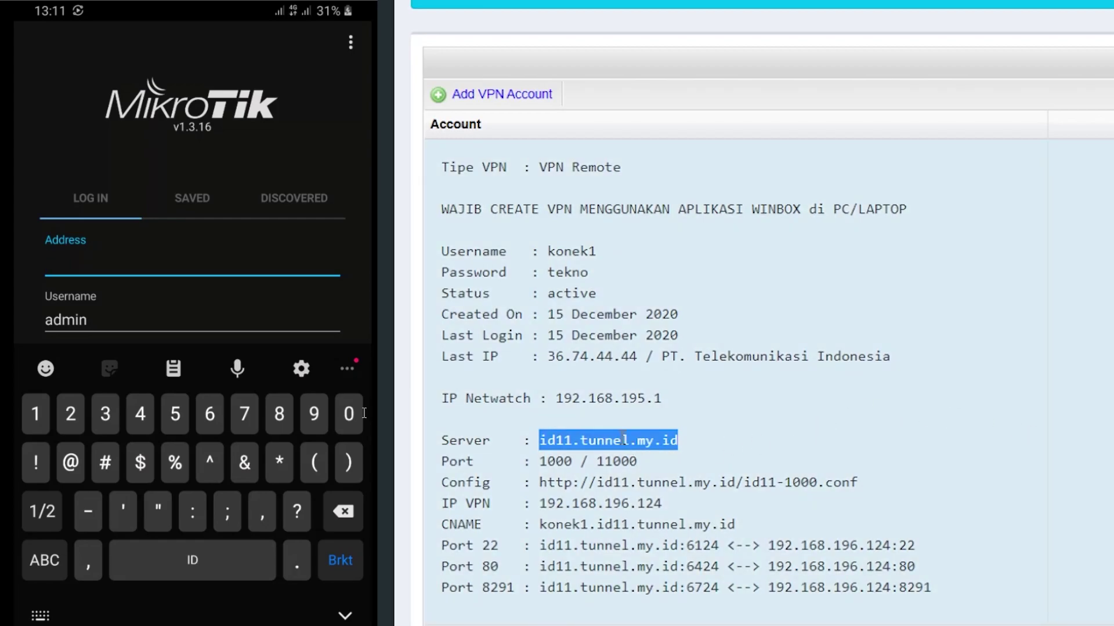
{"action": "type", "text": "i"}
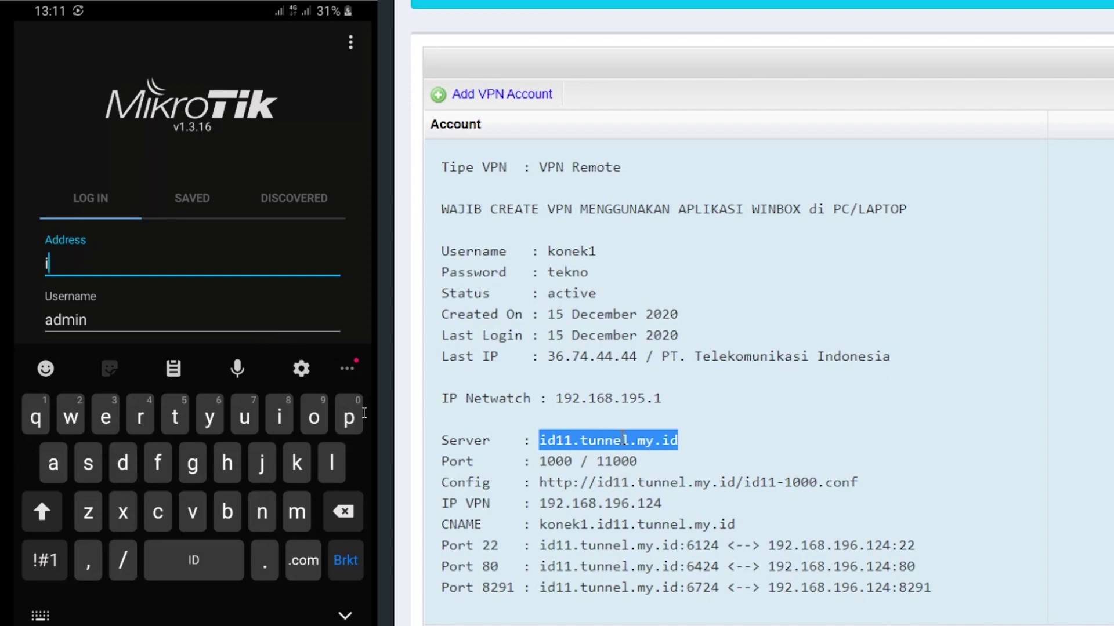
{"action": "type", "text": "d."}
{"action": "key", "text": "BackSpace"}
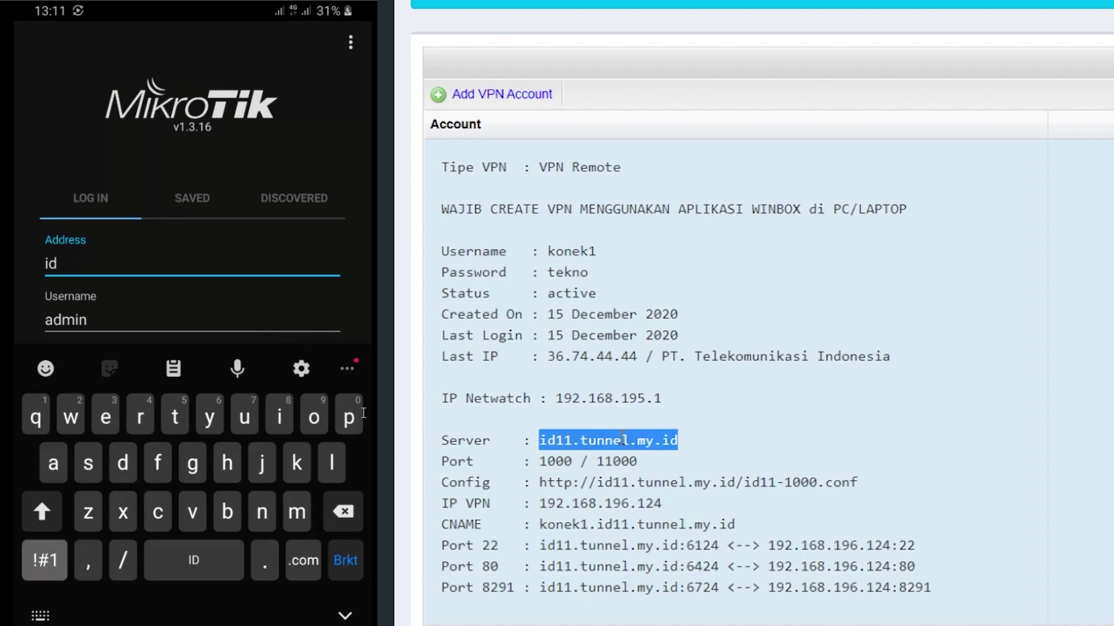
{"action": "type", "text": "11.tu"}
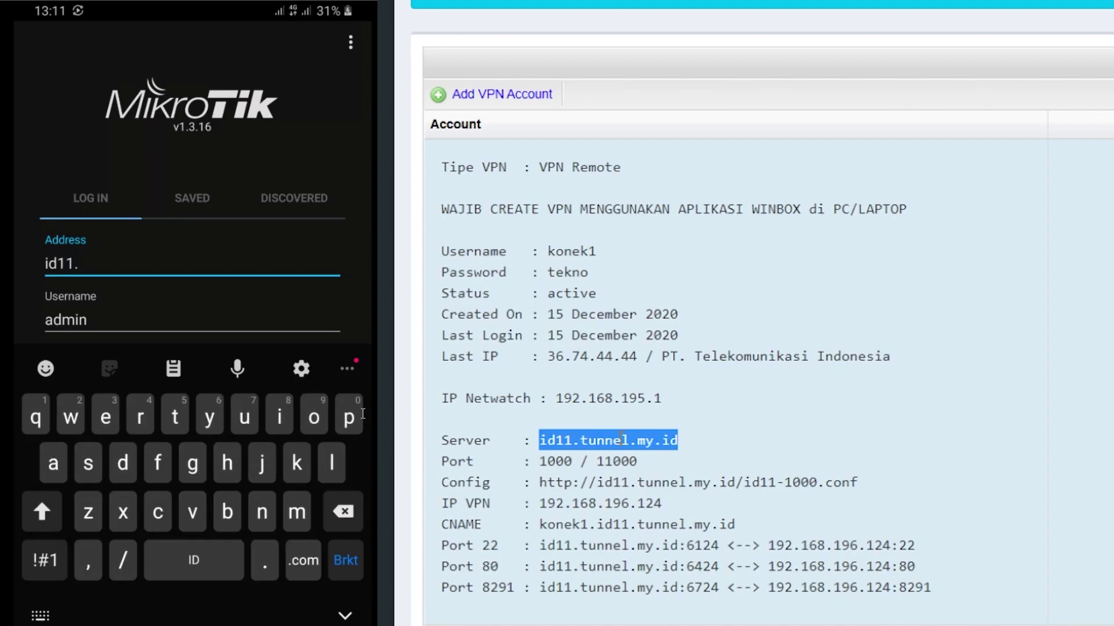
{"action": "type", "text": "nnel.my.id"}
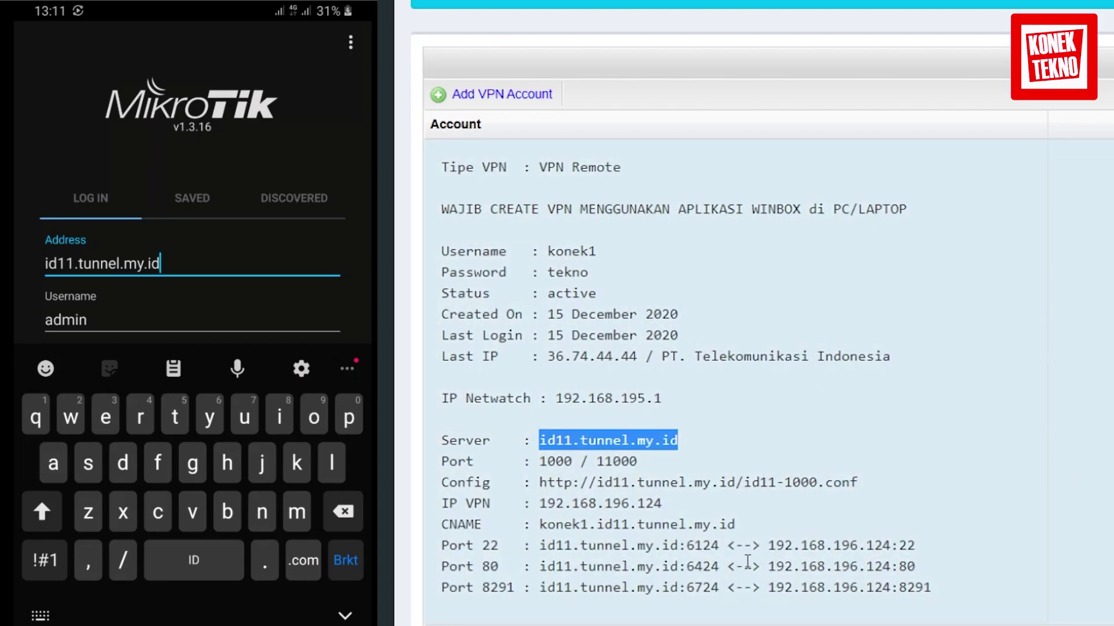
Find forwarded Winbox port 6724 on the member page and append ':6724' to the address.
{"action": "left_click", "coordinate": [698, 572]}
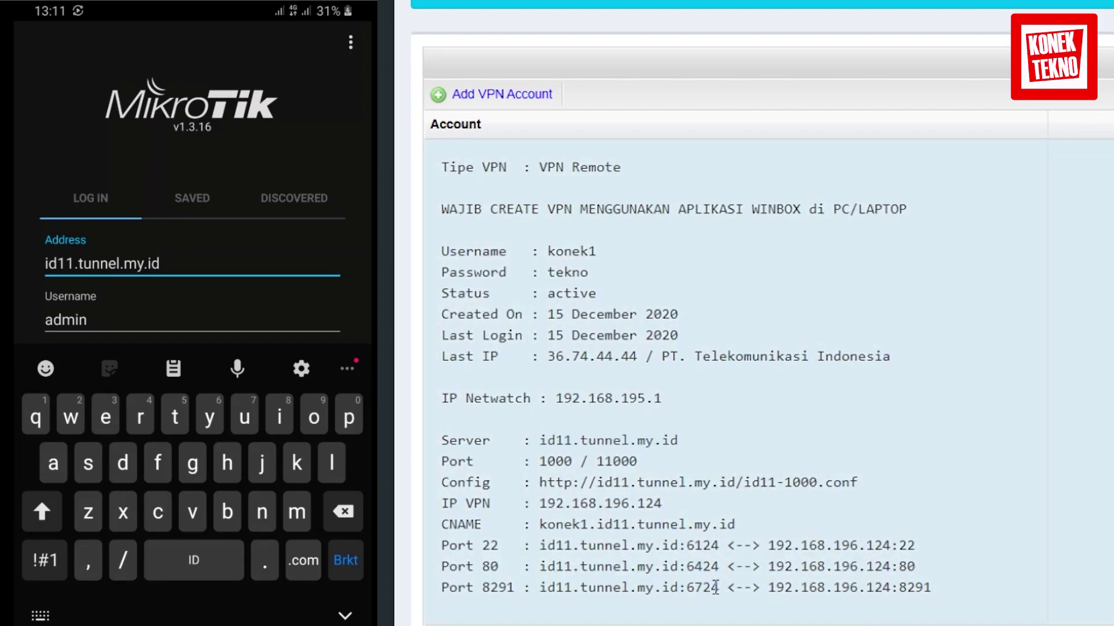
{"action": "left_click_drag", "start_coordinate": [711, 587], "coordinate": [687, 588]}
{"action": "left_click", "coordinate": [689, 588]}
{"action": "left_click_drag", "start_coordinate": [692, 589], "coordinate": [719, 583]}
{"action": "left_click", "coordinate": [686, 582]}
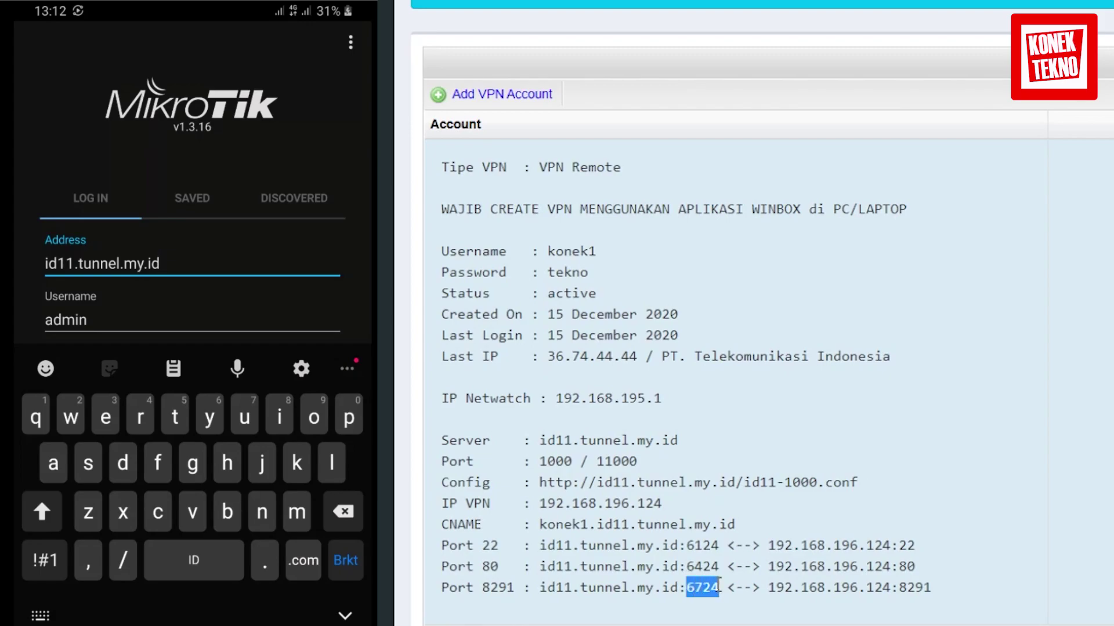
{"action": "left_click", "coordinate": [45, 560]}
{"action": "type", "text": ":"}
{"action": "left_click", "coordinate": [45, 560]}
{"action": "left_click", "coordinate": [44, 560]}
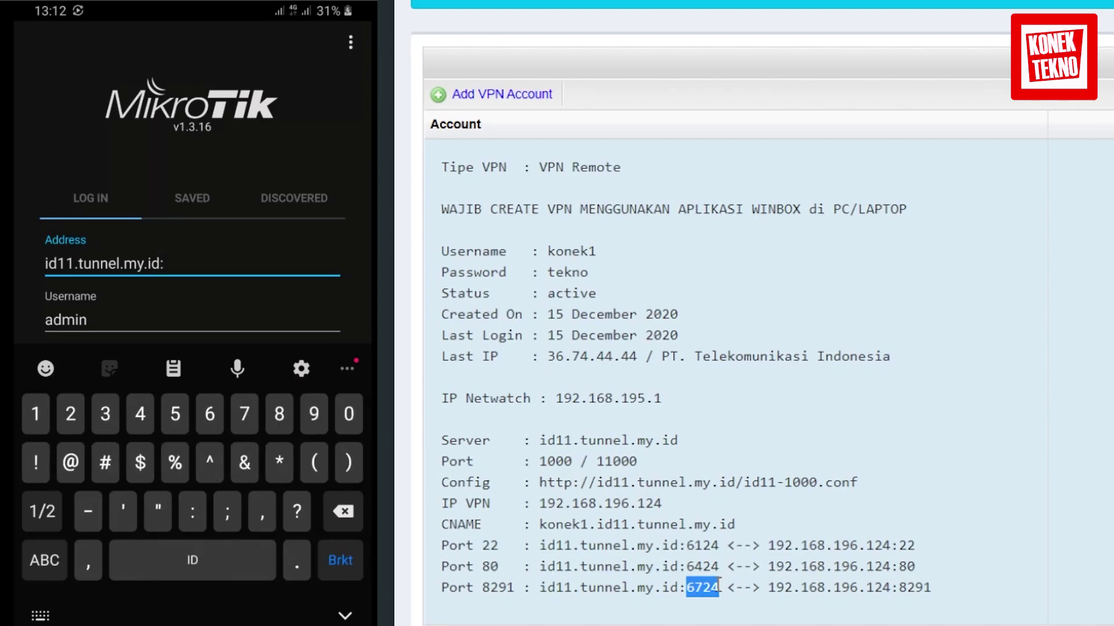
{"action": "type", "text": "6724"}
Confirm the address id11.tunnel.my.id:6724 and connect to the router.
{"action": "key", "text": "Escape"}
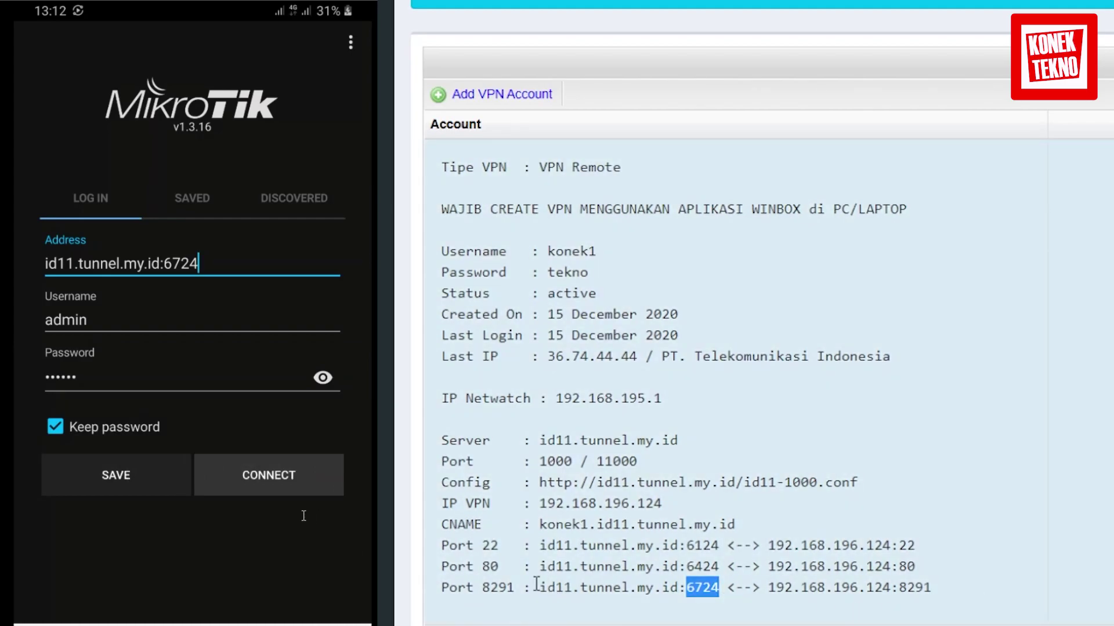
{"action": "left_click_drag", "start_coordinate": [540, 587], "coordinate": [718, 581]}
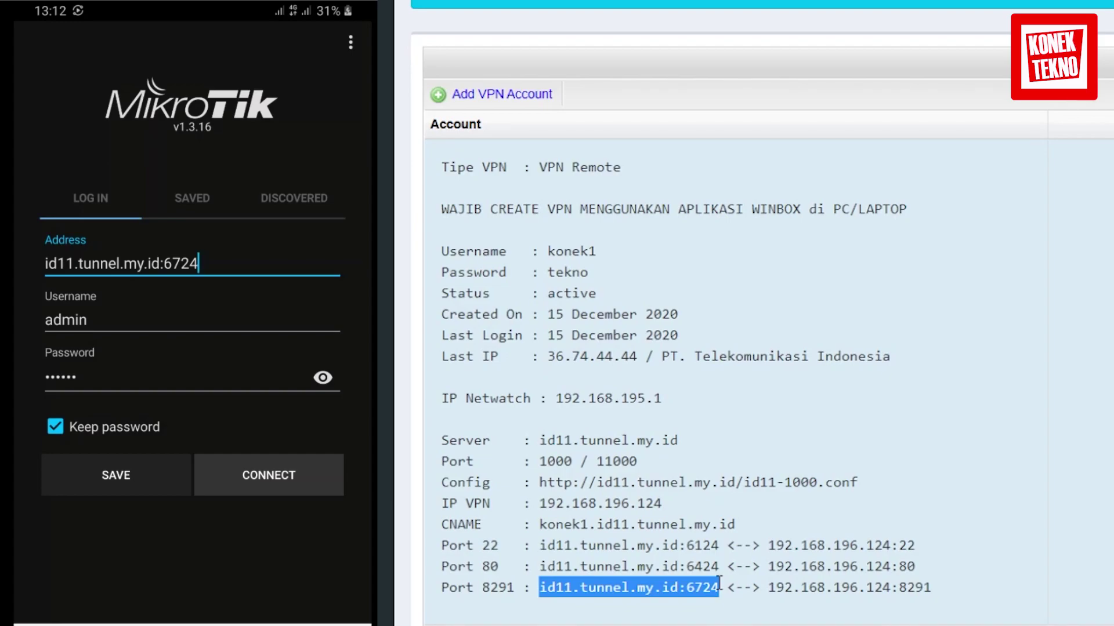
{"action": "left_click", "coordinate": [269, 475]}
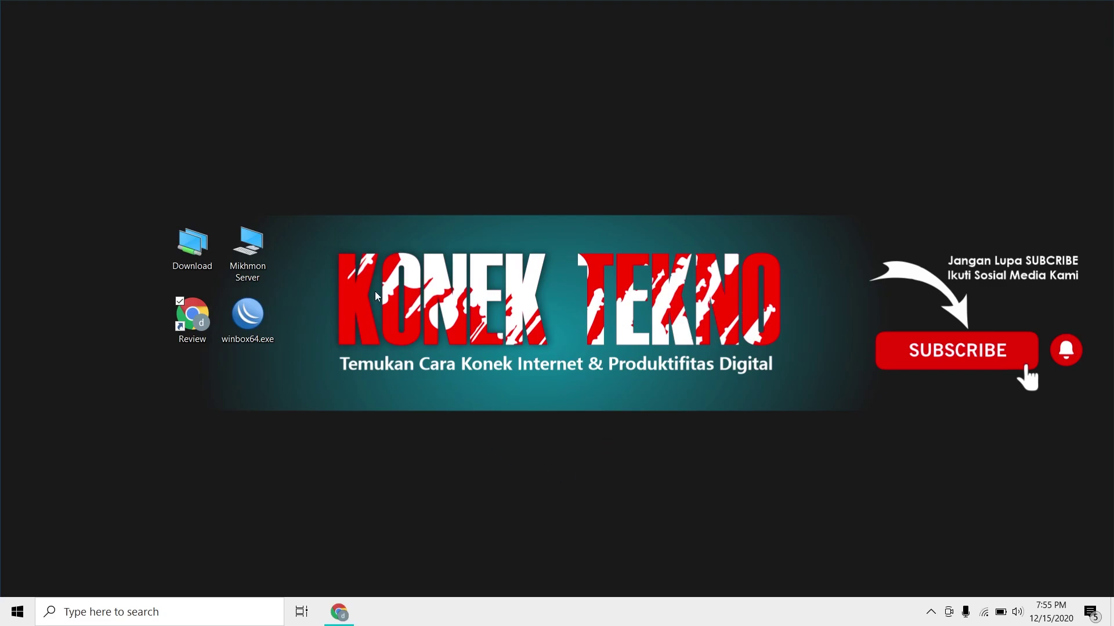
Launch winbox64.exe and log in to 20.20.20.1 with the router password.
{"action": "double_click", "coordinate": [257, 326]}
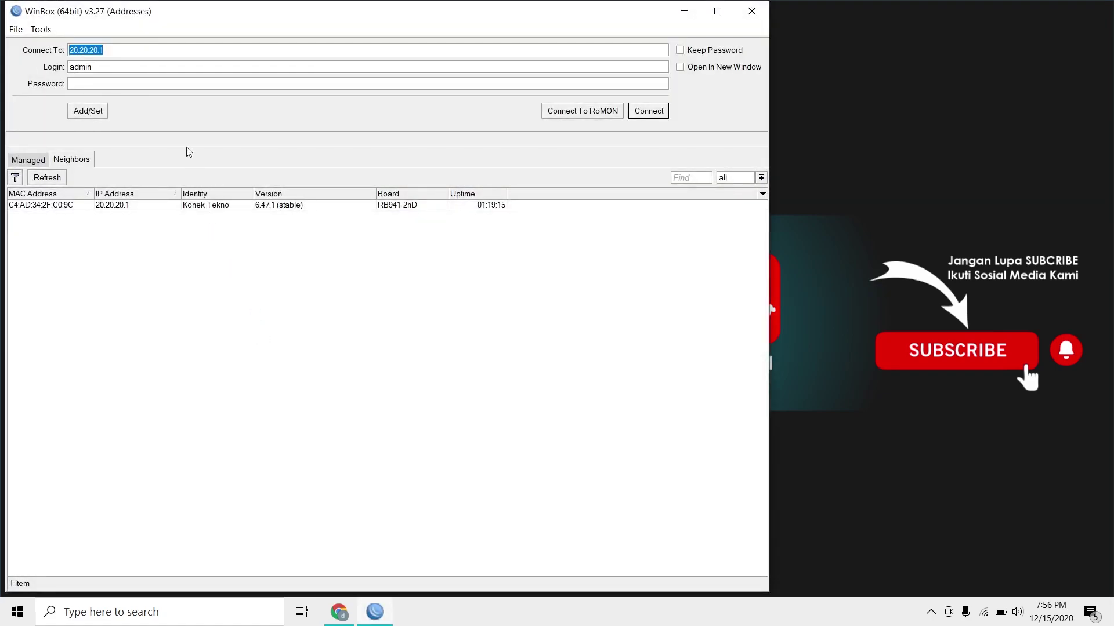
{"action": "left_click", "coordinate": [167, 82]}
{"action": "left_click", "coordinate": [651, 111]}
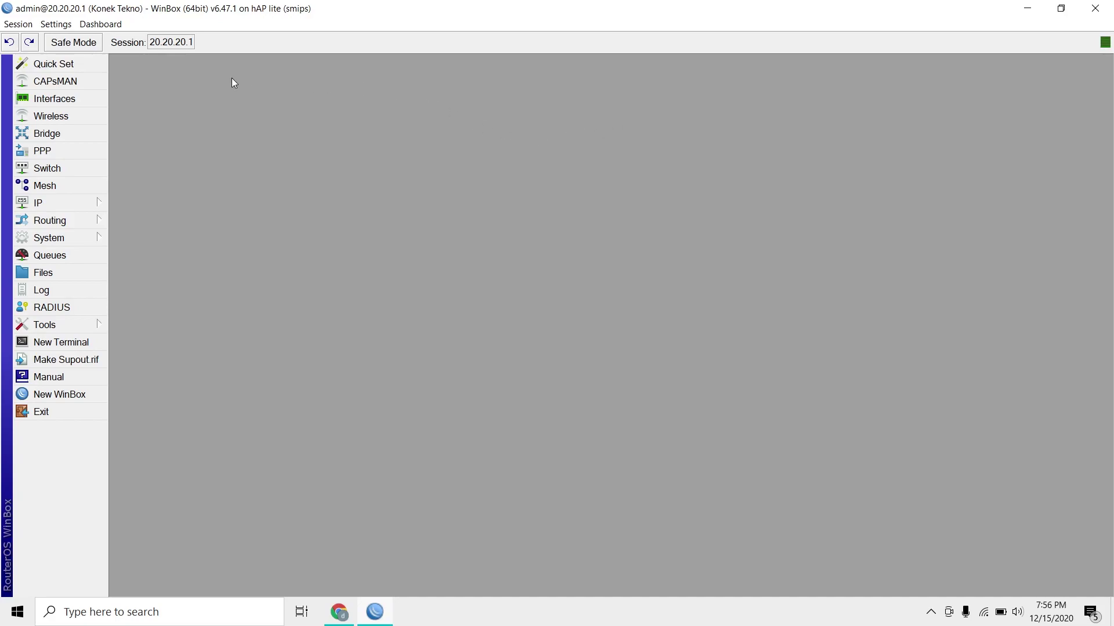
Preview a new OVPN Client's General and Dial Out tabs, then discard it.
{"action": "left_click", "coordinate": [98, 104]}
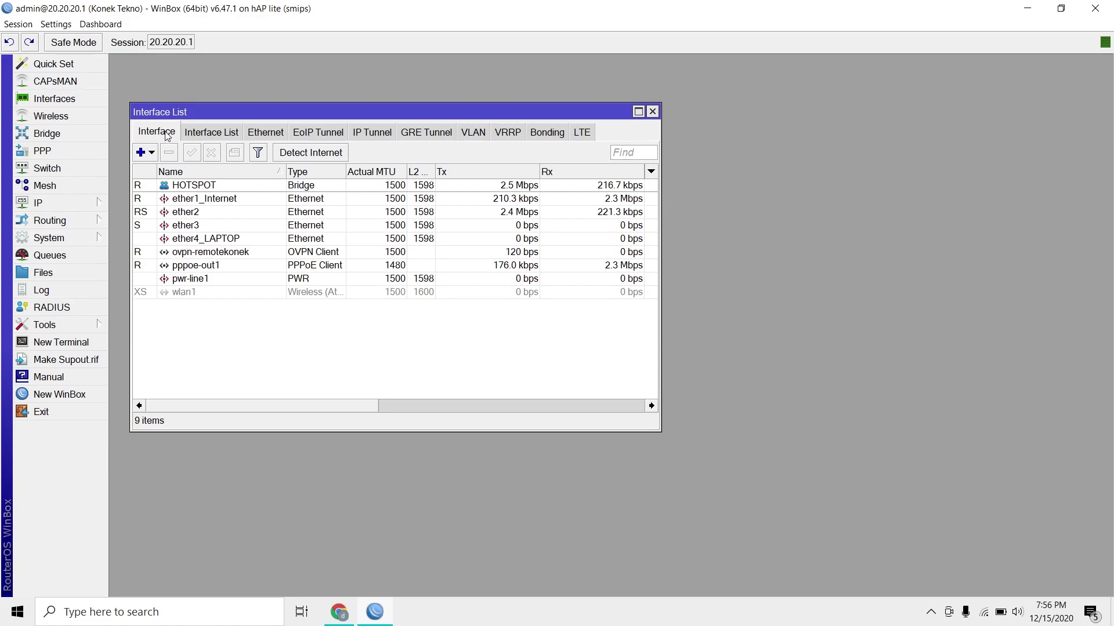
{"action": "left_click", "coordinate": [150, 153]}
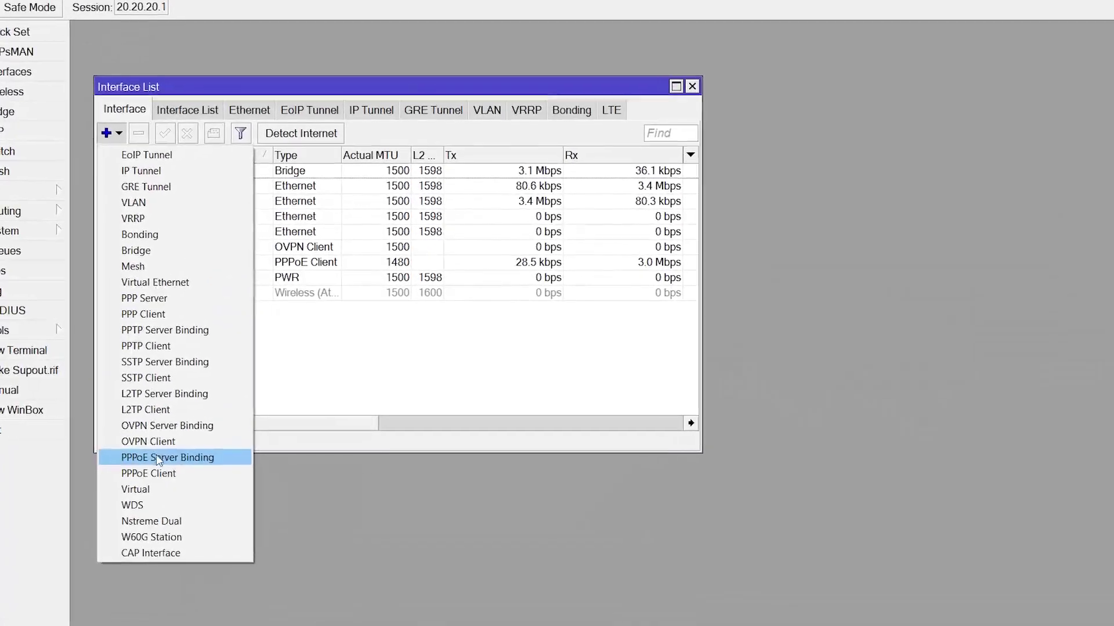
{"action": "left_click", "coordinate": [158, 445]}
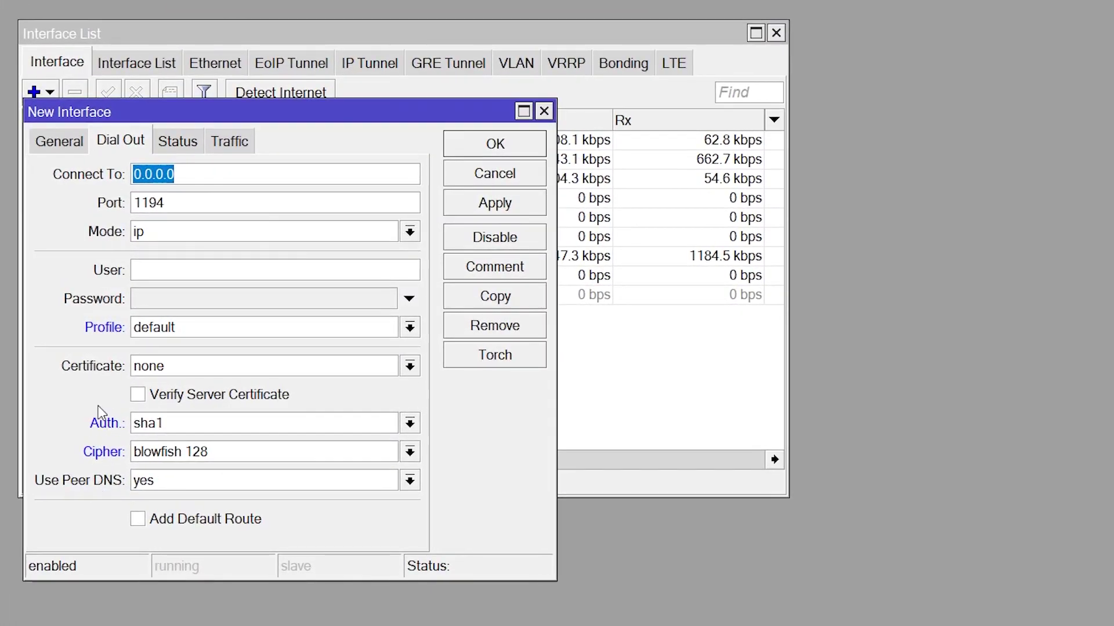
{"action": "left_click", "coordinate": [55, 145]}
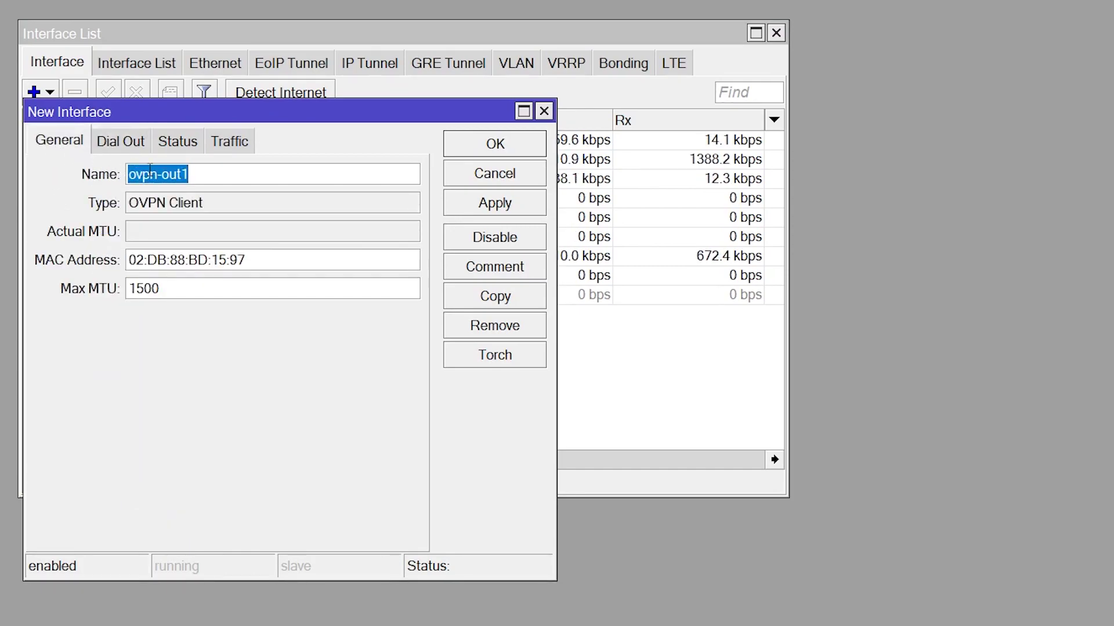
{"action": "left_click", "coordinate": [135, 142]}
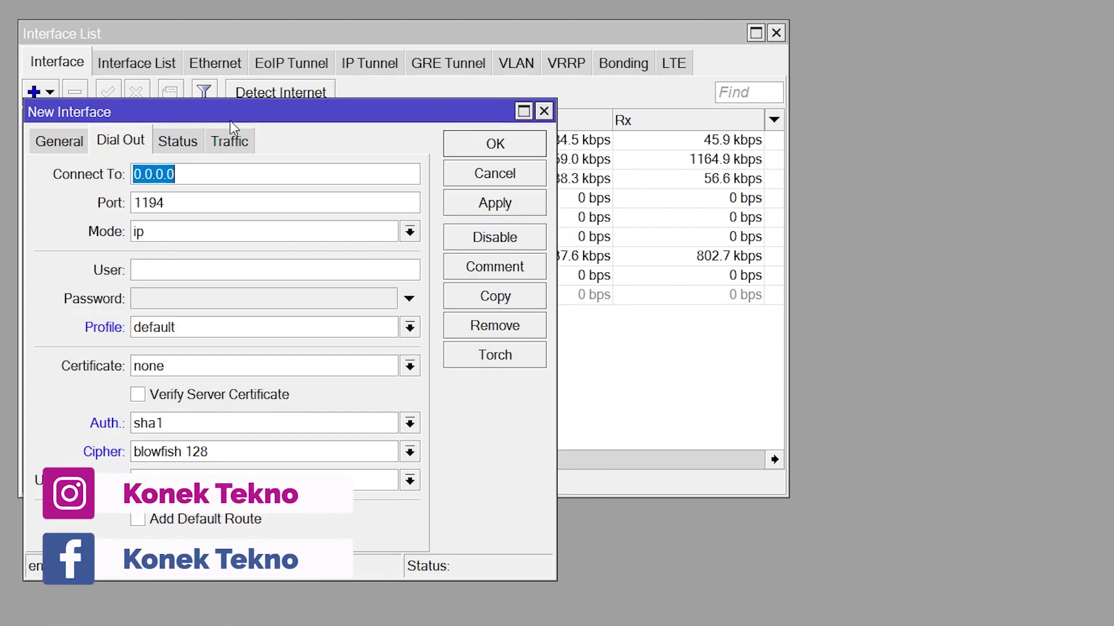
{"action": "left_click", "coordinate": [544, 111]}
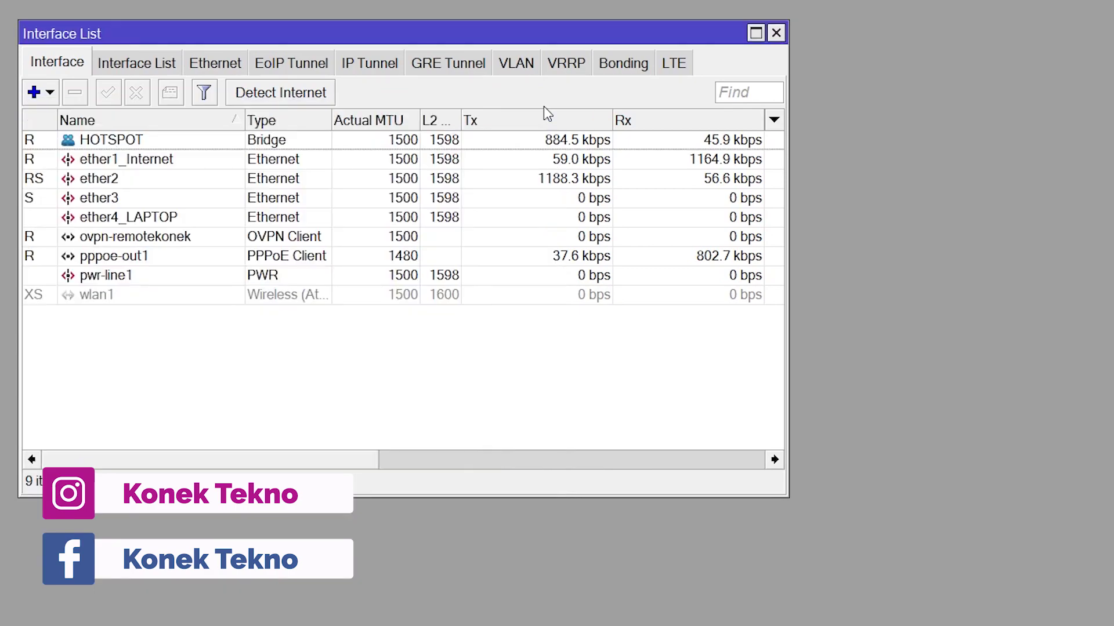
Inspect ovpn-remotekonek's Mode options, close it, and remove that interface.
{"action": "double_click", "coordinate": [161, 237]}
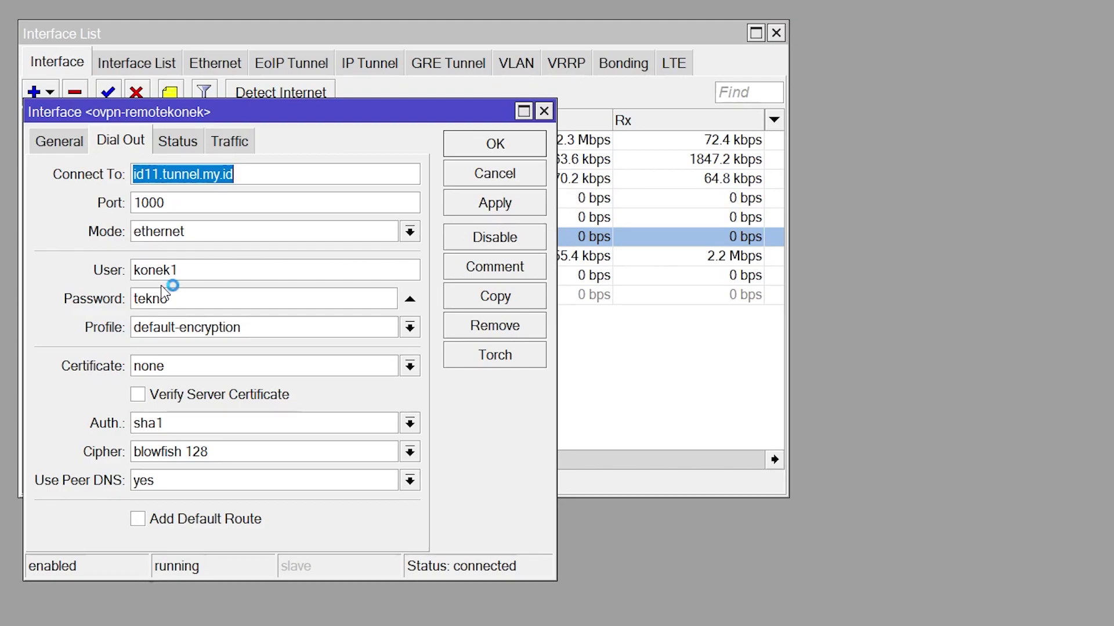
{"action": "left_click", "coordinate": [197, 230]}
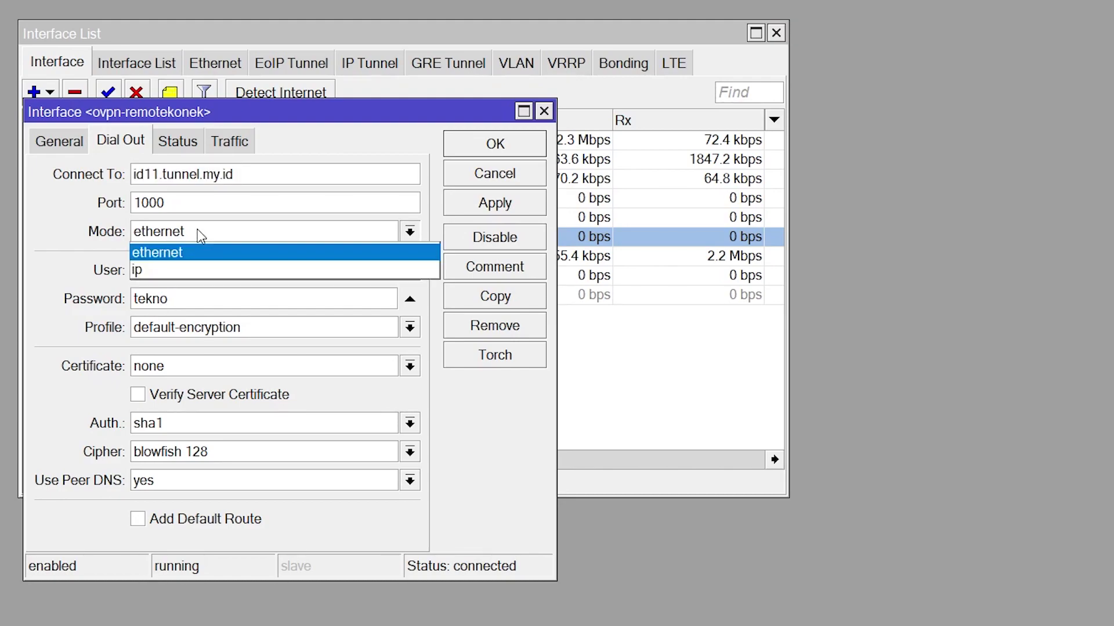
{"action": "key", "text": "Escape"}
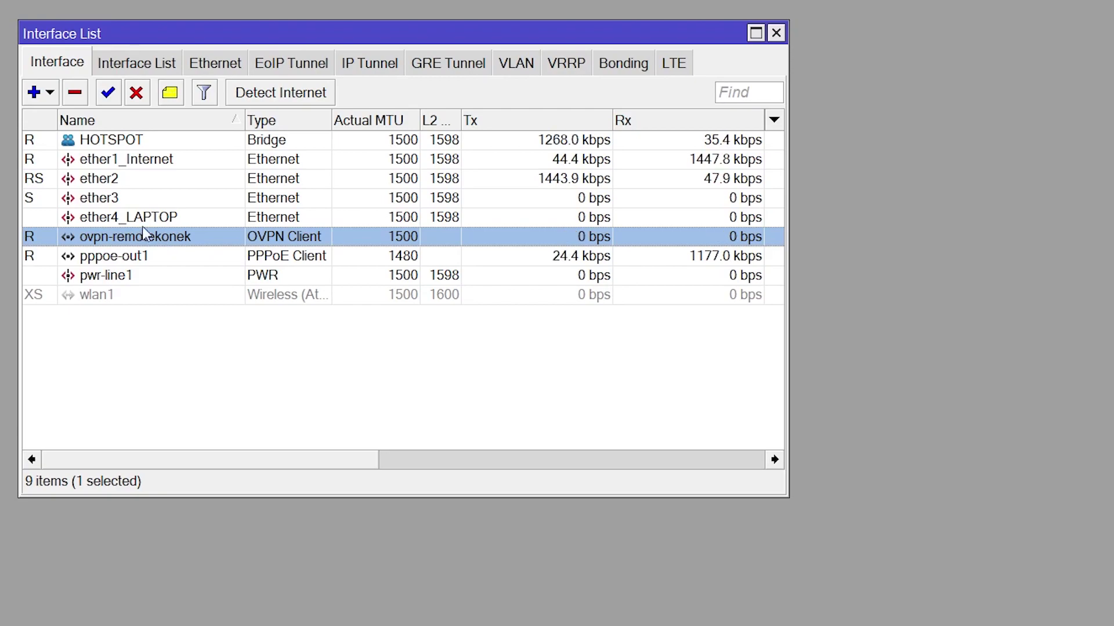
{"action": "left_click", "coordinate": [76, 96]}
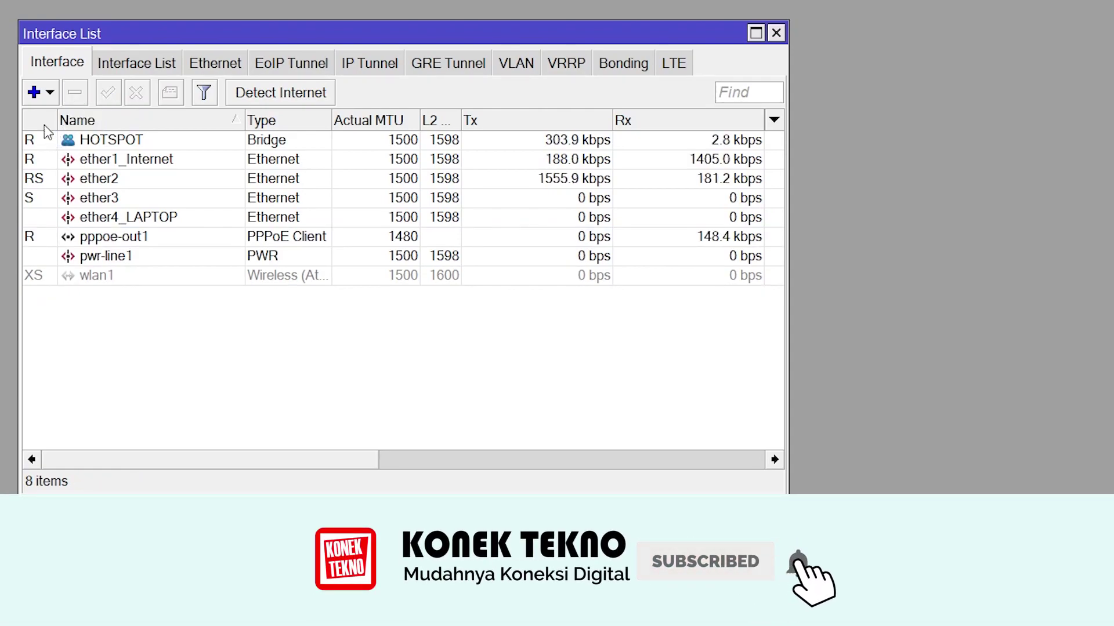
Start a new interface and copy the server name id11.tunnel.my.id from the member page.
{"action": "left_click", "coordinate": [39, 99]}
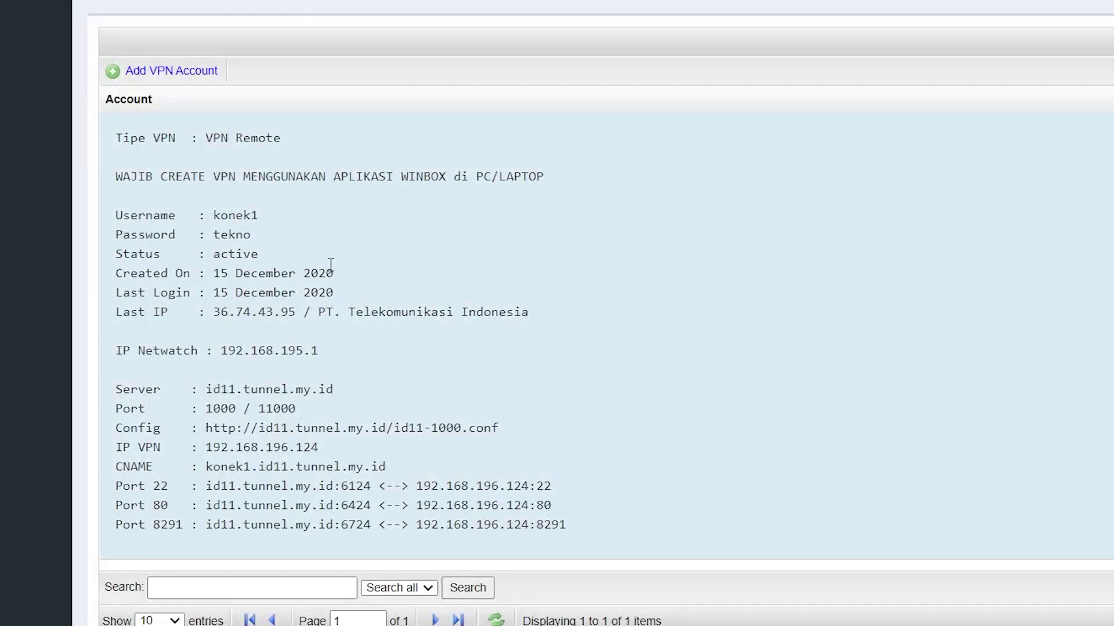
{"action": "left_click_drag", "start_coordinate": [204, 389], "coordinate": [372, 394]}
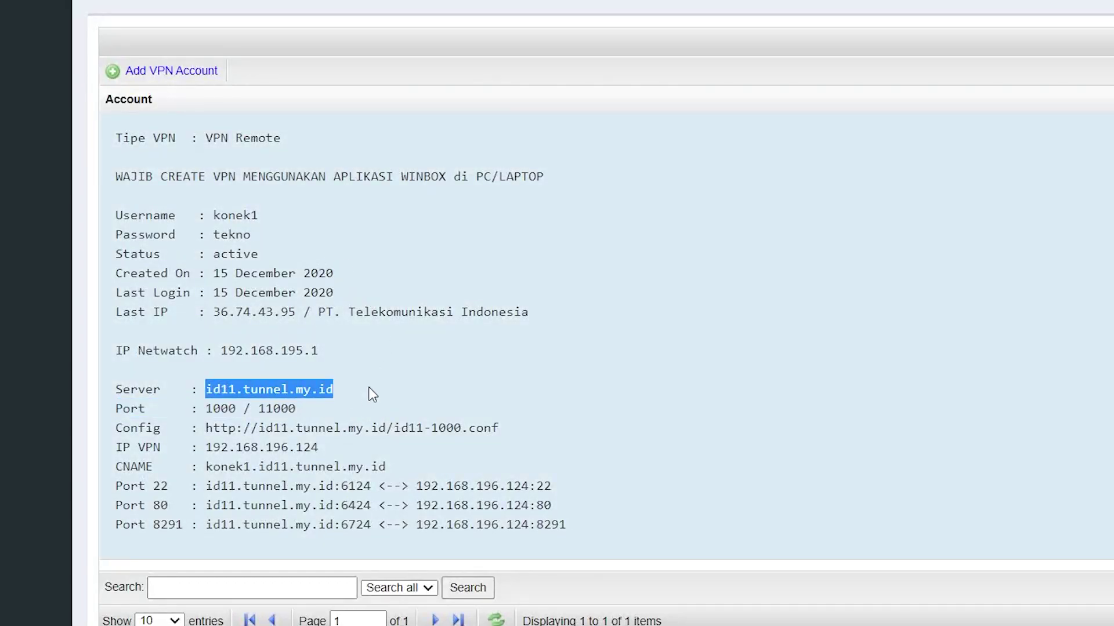
{"action": "right_click", "coordinate": [315, 394]}
{"action": "left_click", "coordinate": [322, 399]}
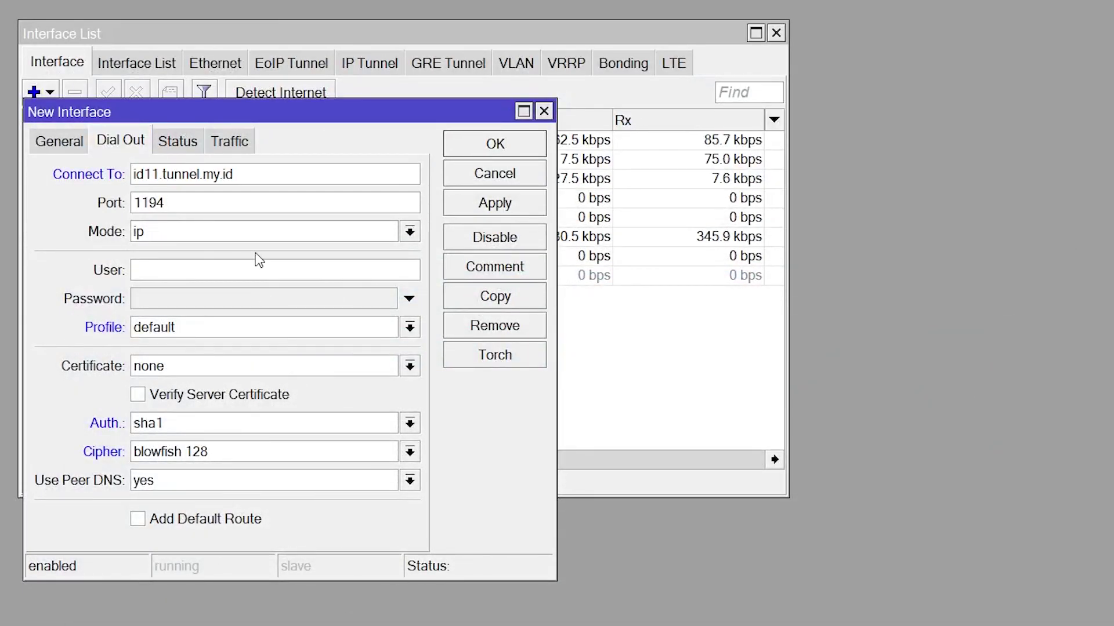
Set port 1000 and ethernet mode, and enter the account username.
{"action": "left_click_drag", "start_coordinate": [198, 207], "coordinate": [132, 213]}
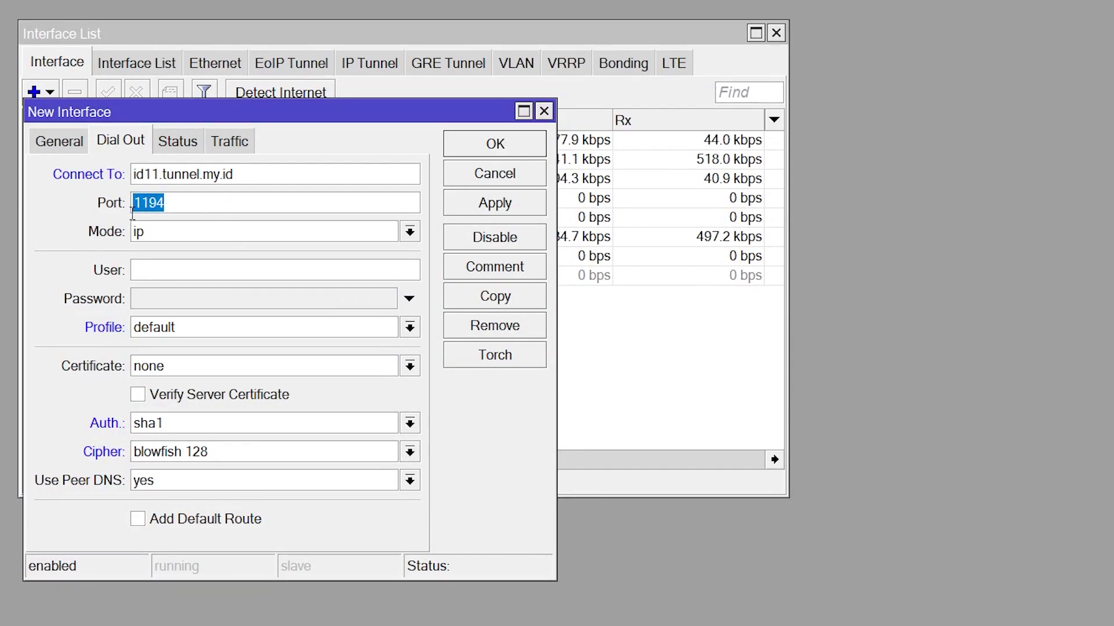
{"action": "type", "text": "1000"}
{"action": "left_click", "coordinate": [161, 235]}
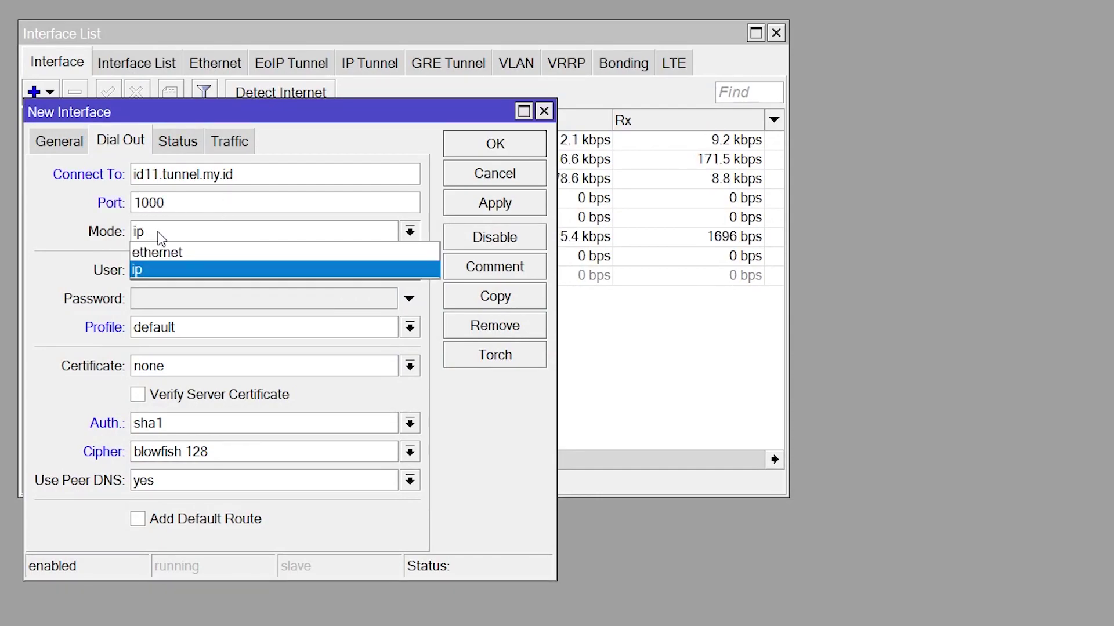
{"action": "left_click", "coordinate": [173, 254]}
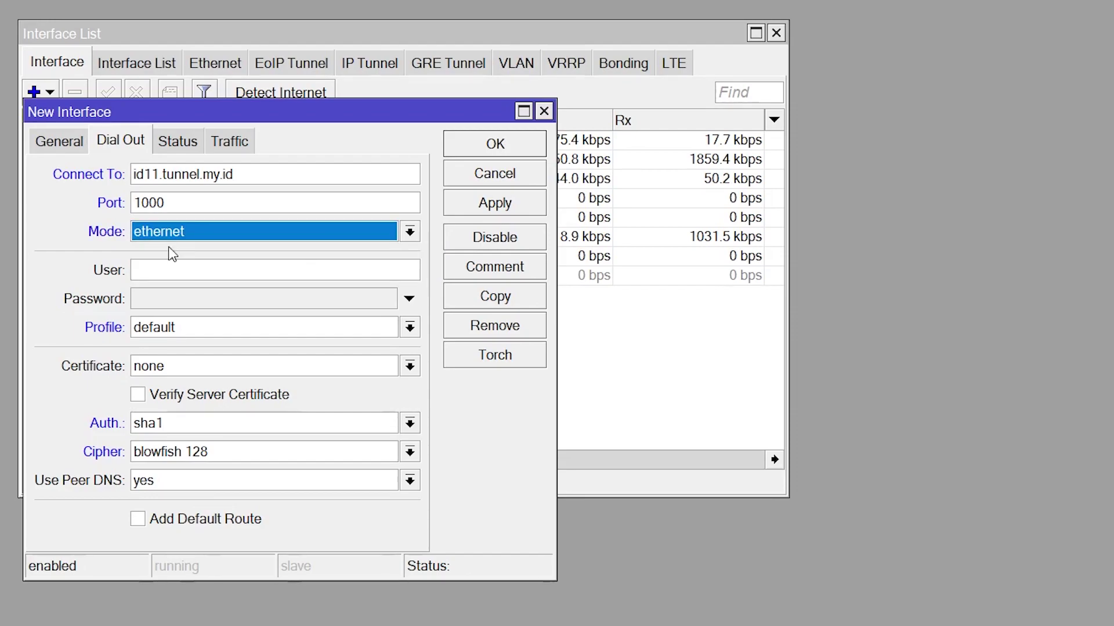
{"action": "left_click", "coordinate": [170, 275]}
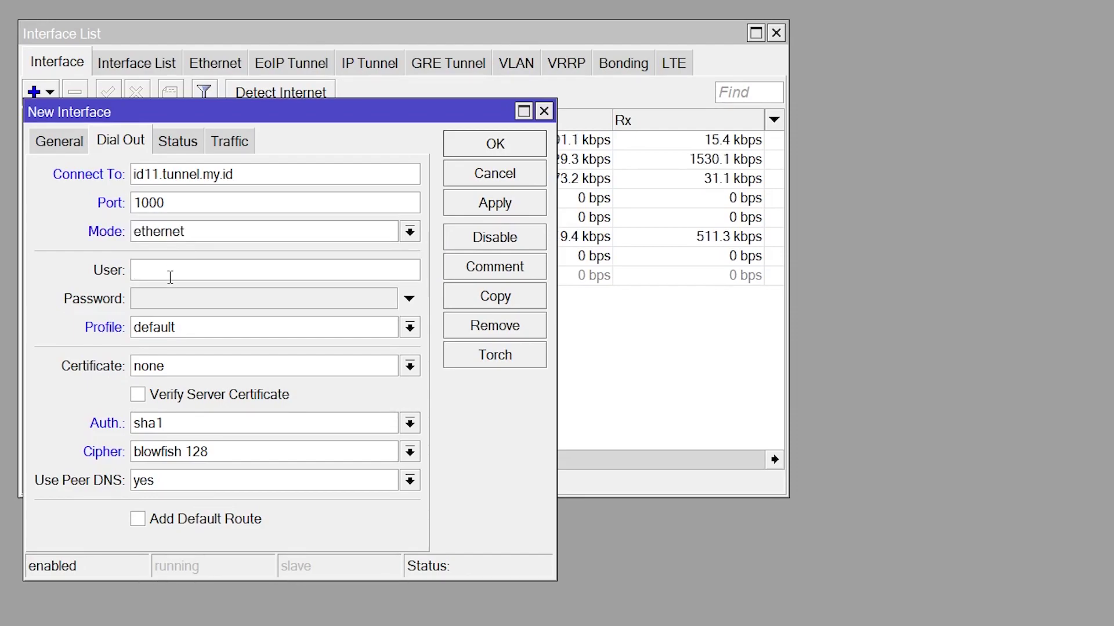
{"action": "type", "text": "konek"}
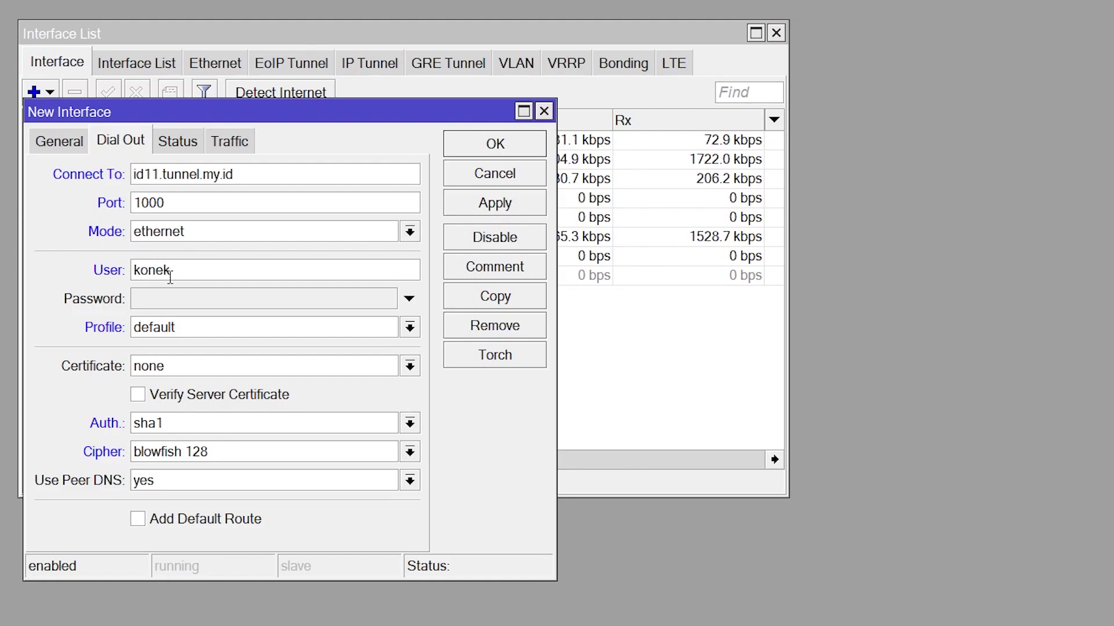
{"action": "type", "text": "1"}
Enter the account password, choose profile default-encryption, and save the client as ovpn-out1.
{"action": "left_click", "coordinate": [179, 301]}
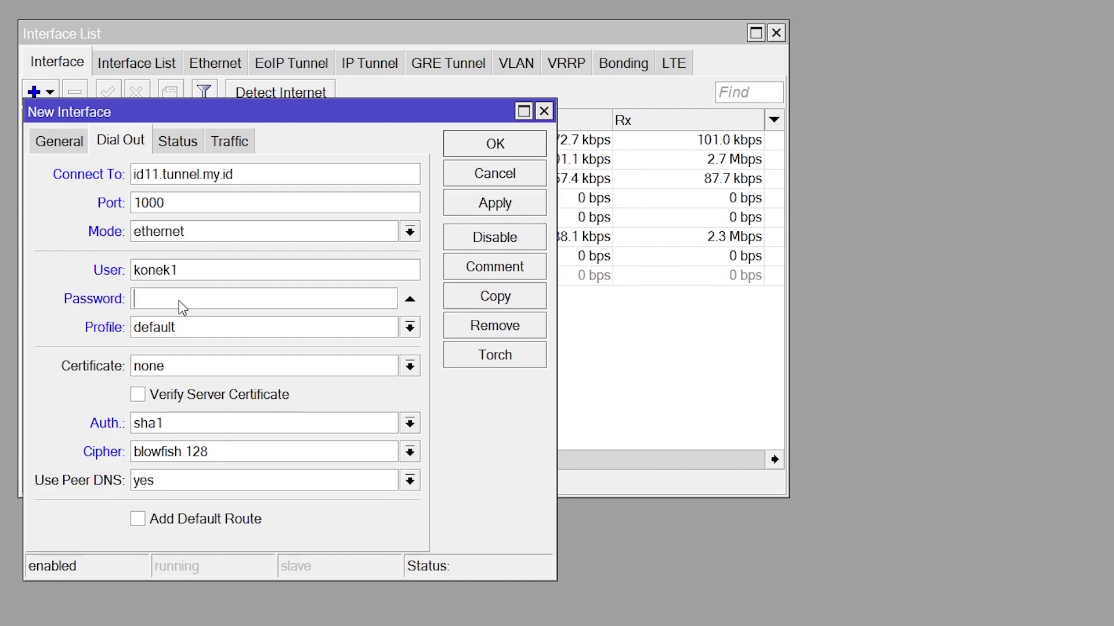
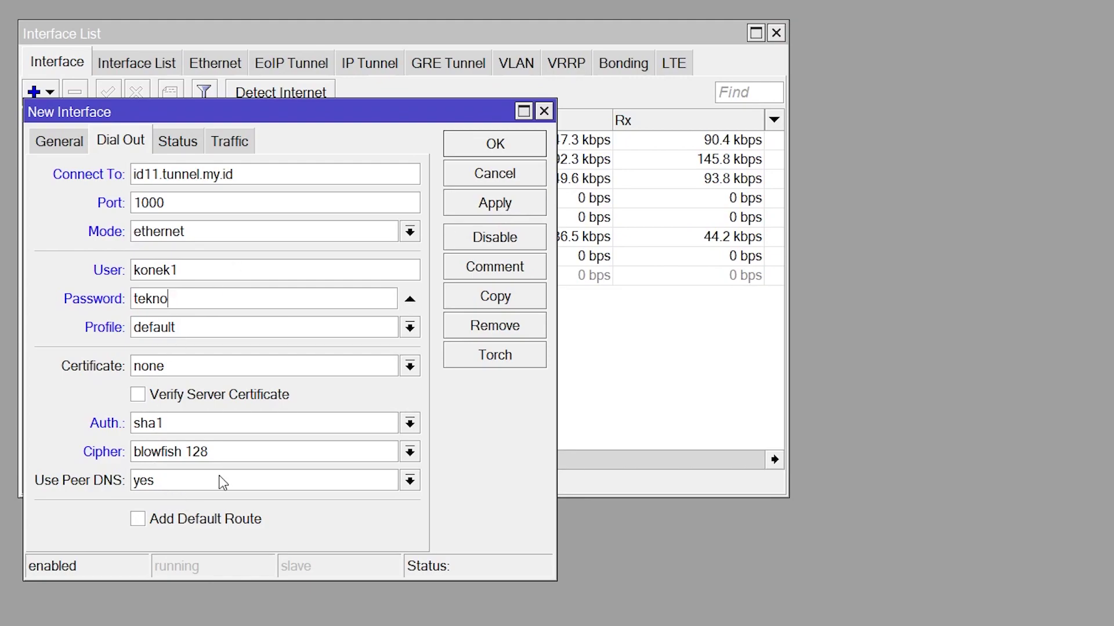
{"action": "left_click", "coordinate": [219, 326]}
{"action": "left_click", "coordinate": [218, 364]}
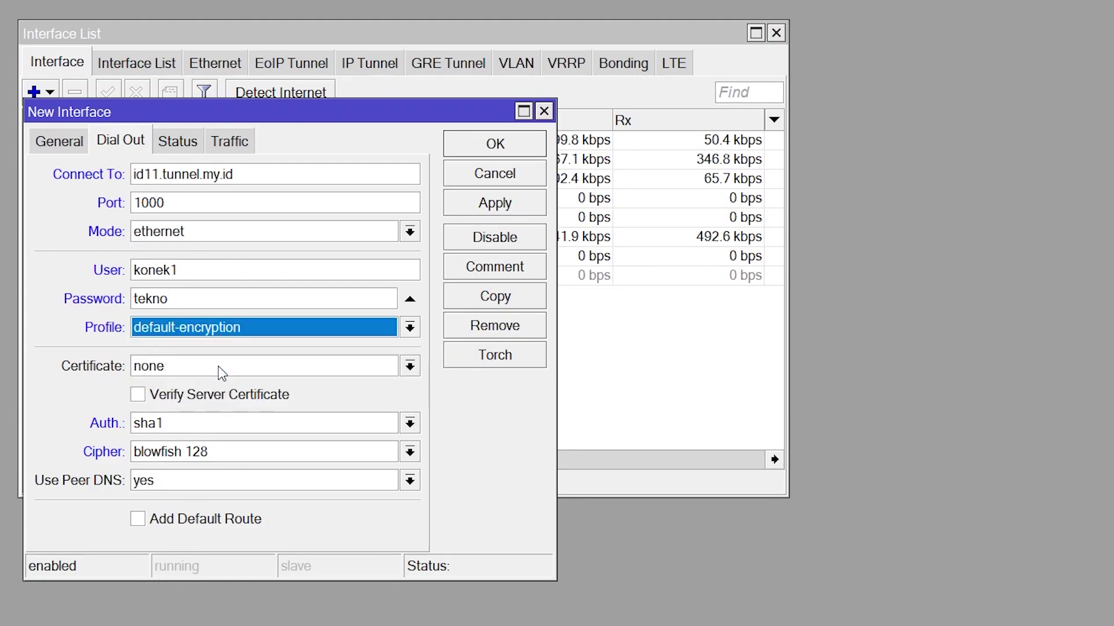
{"action": "left_click", "coordinate": [464, 206]}
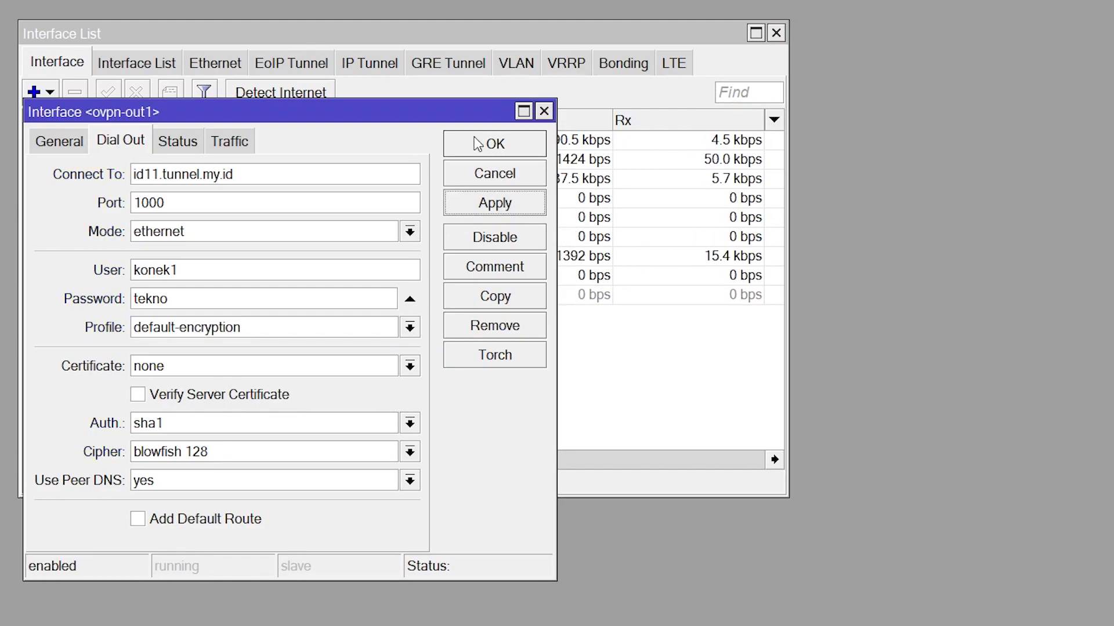
{"action": "left_click", "coordinate": [475, 141]}
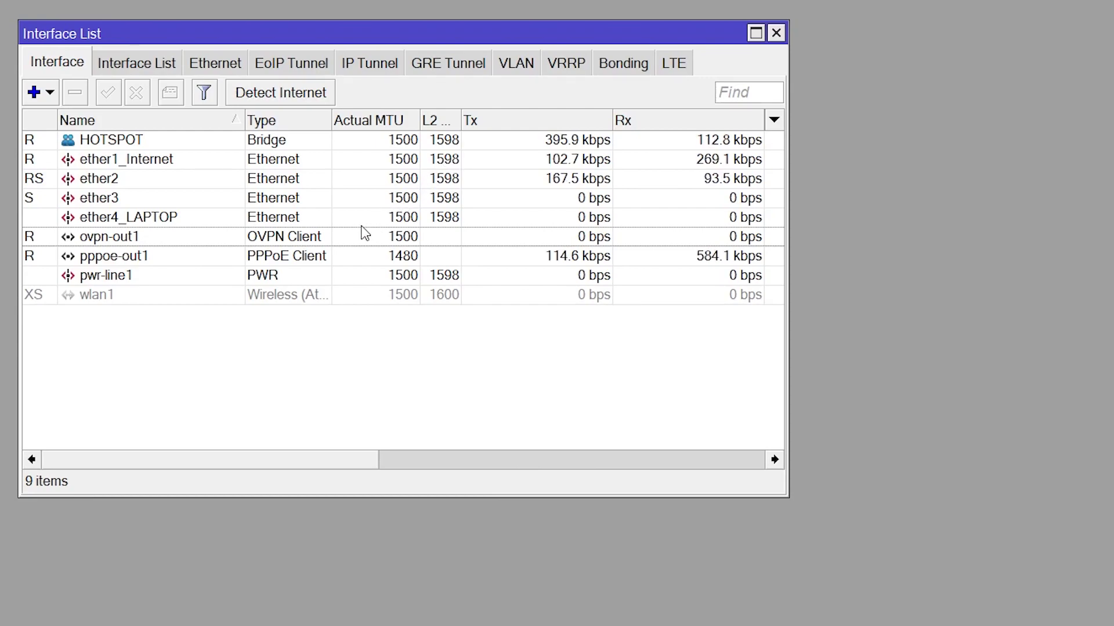
With ovpn-out1 selected, start a new host entry in Tools > Netwatch.
{"action": "left_click", "coordinate": [163, 239]}
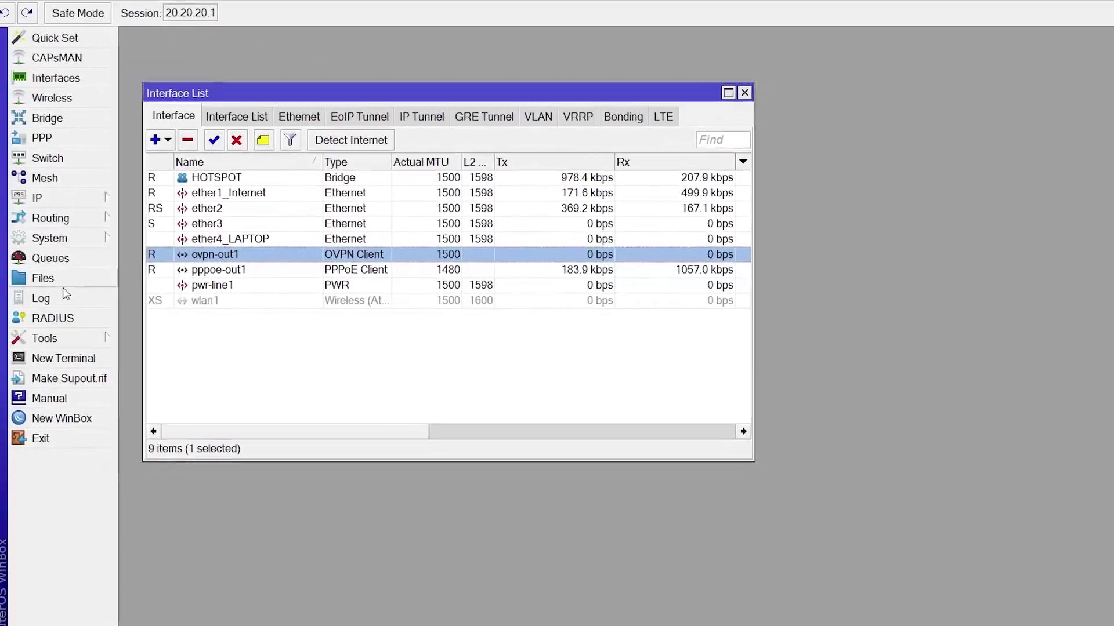
{"action": "left_click", "coordinate": [65, 336]}
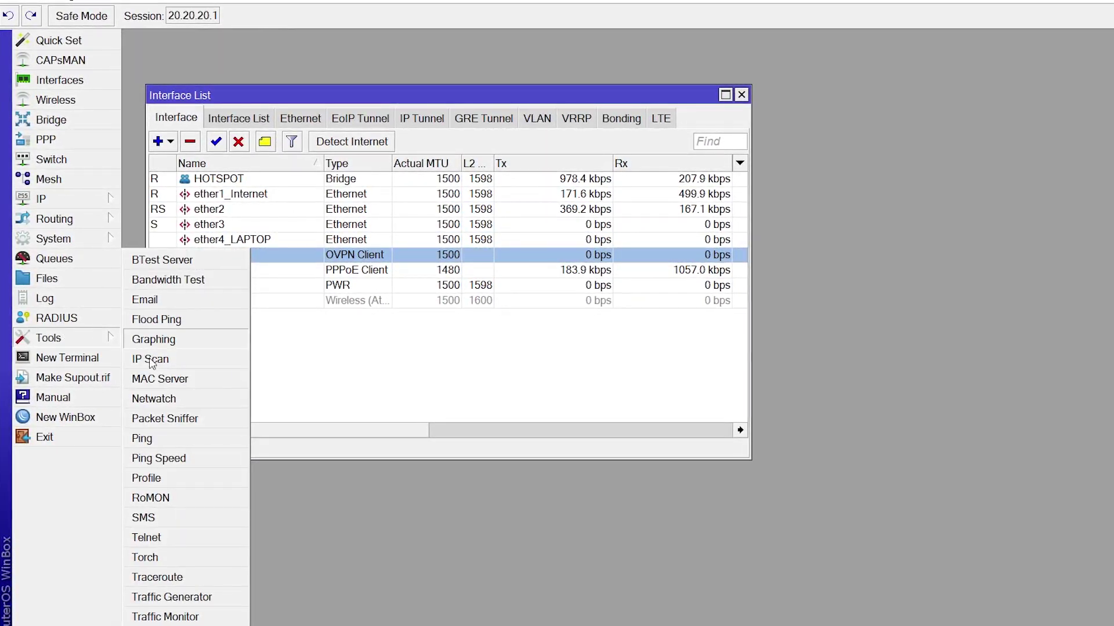
{"action": "left_click", "coordinate": [153, 399]}
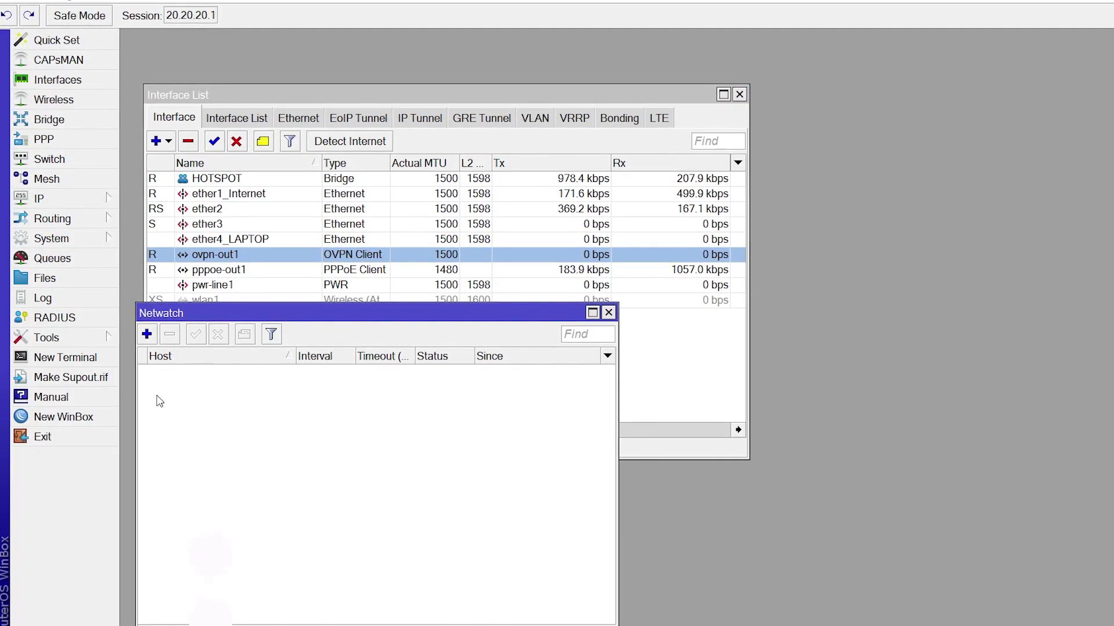
{"action": "left_click", "coordinate": [146, 335]}
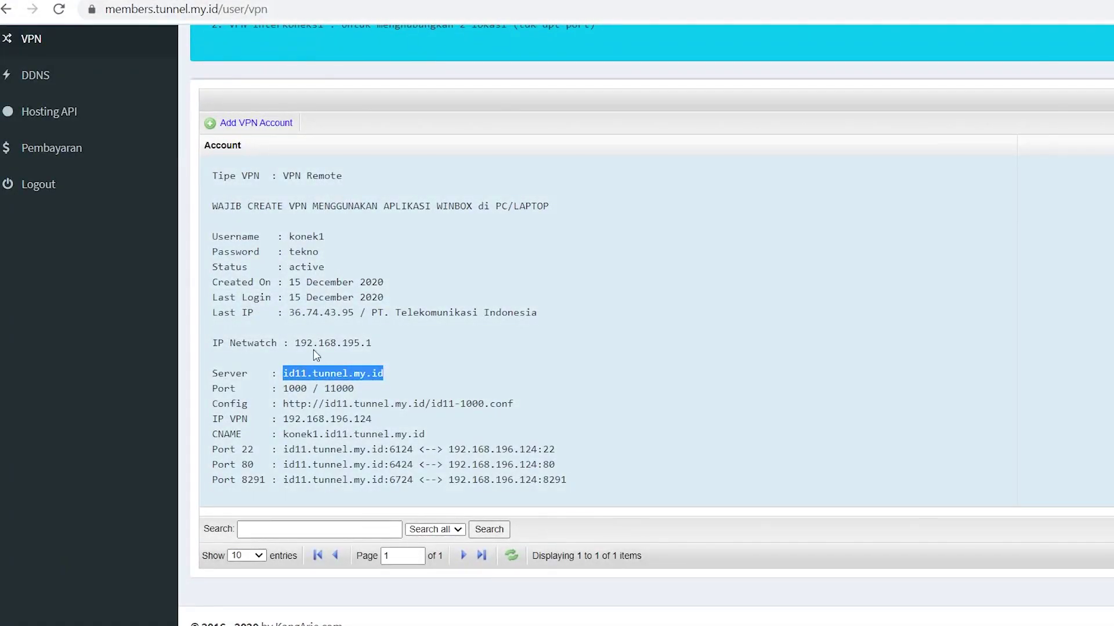
Copy the account's IP Netwatch address 192.168.195.1 from the VPN details.
{"action": "left_click_drag", "start_coordinate": [288, 342], "coordinate": [371, 357]}
{"action": "key", "text": "ctrl+c"}
{"action": "right_click", "coordinate": [369, 354]}
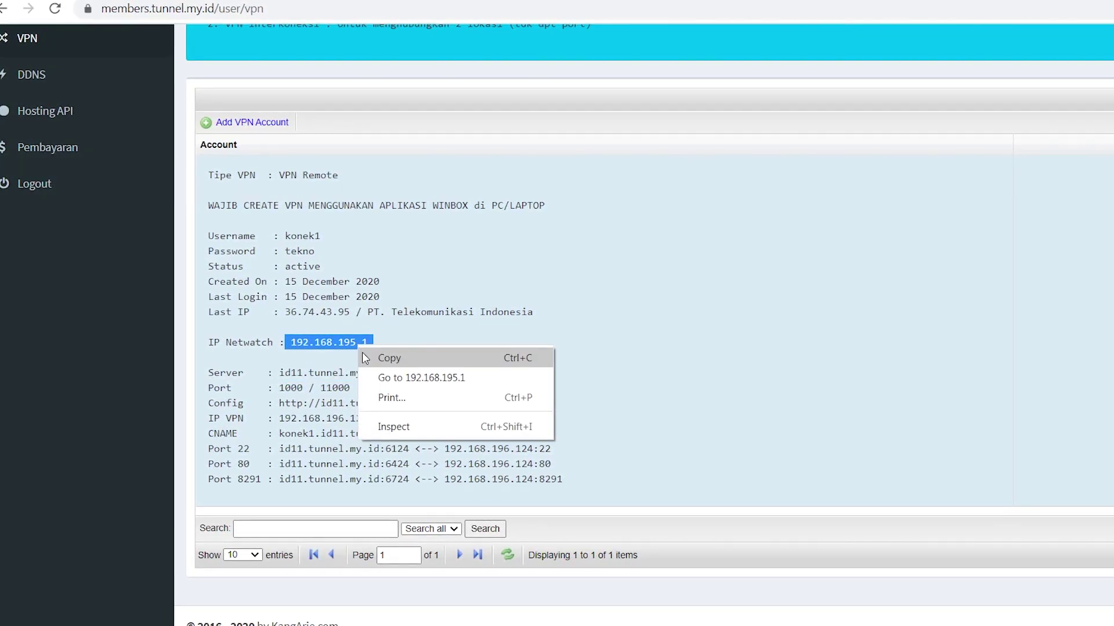
{"action": "left_click", "coordinate": [386, 357]}
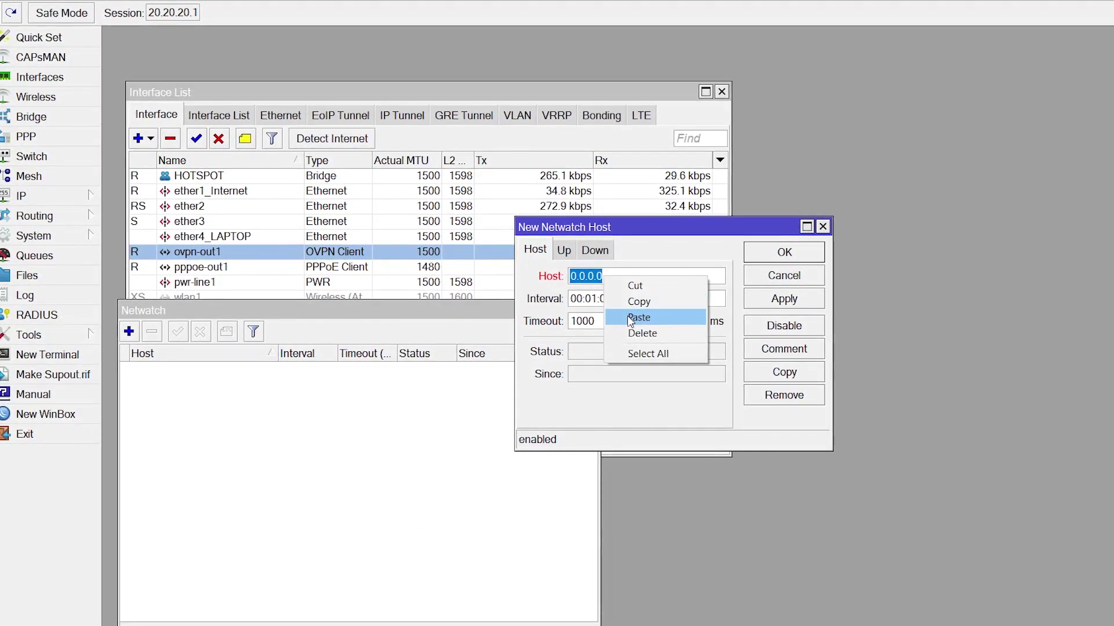
Paste 192.168.195.1 as the Netwatch host and review the Up and Down script settings.
{"action": "left_click", "coordinate": [638, 318]}
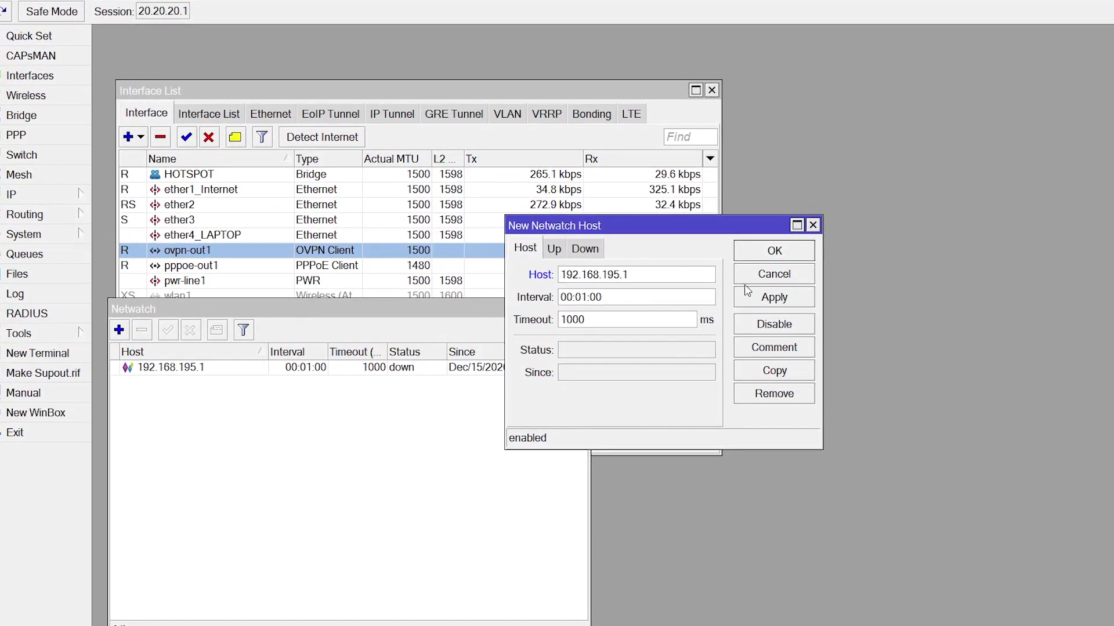
{"action": "left_click", "coordinate": [552, 248]}
{"action": "left_click", "coordinate": [572, 249]}
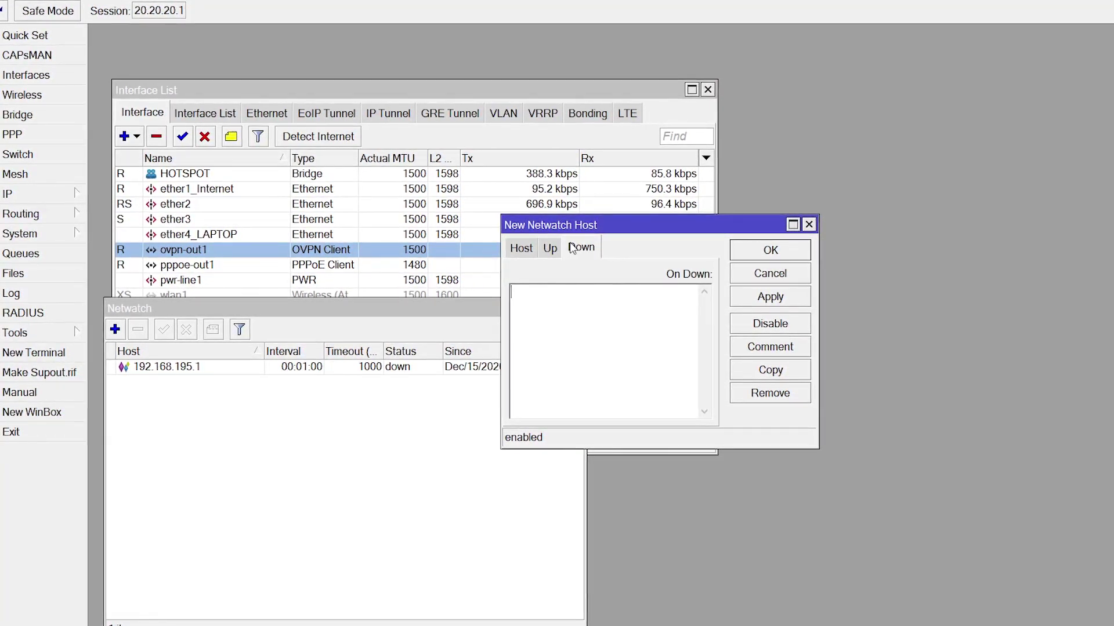
{"action": "left_click", "coordinate": [522, 249]}
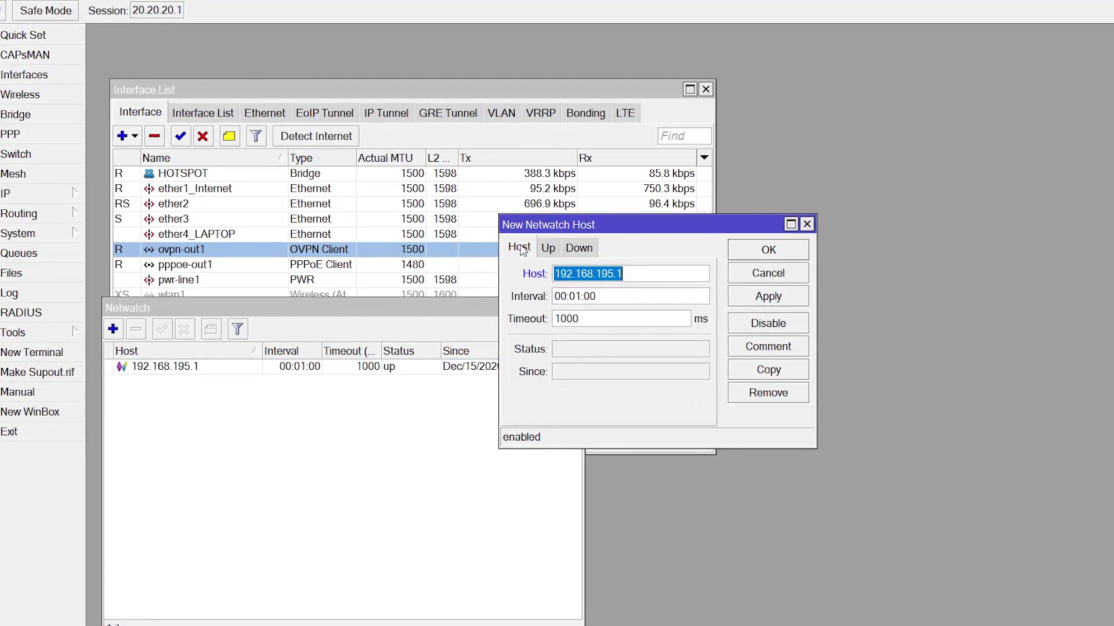
Save the 192.168.195.1 Netwatch host (1-minute interval, 1000 ms timeout) and select it in the list.
{"action": "left_click", "coordinate": [753, 297]}
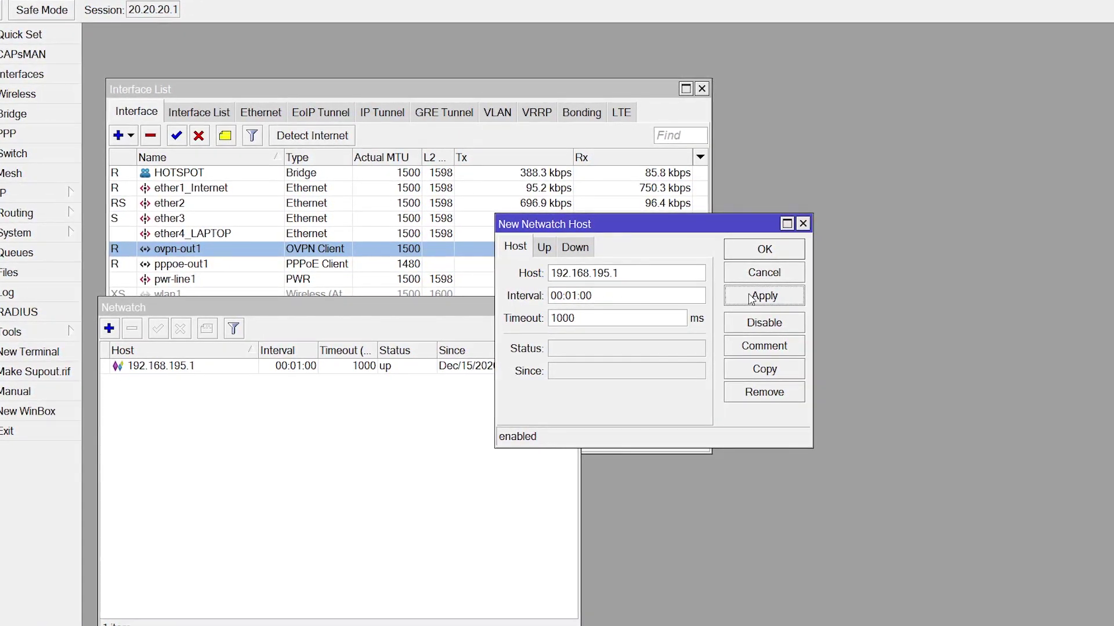
{"action": "left_click", "coordinate": [765, 250]}
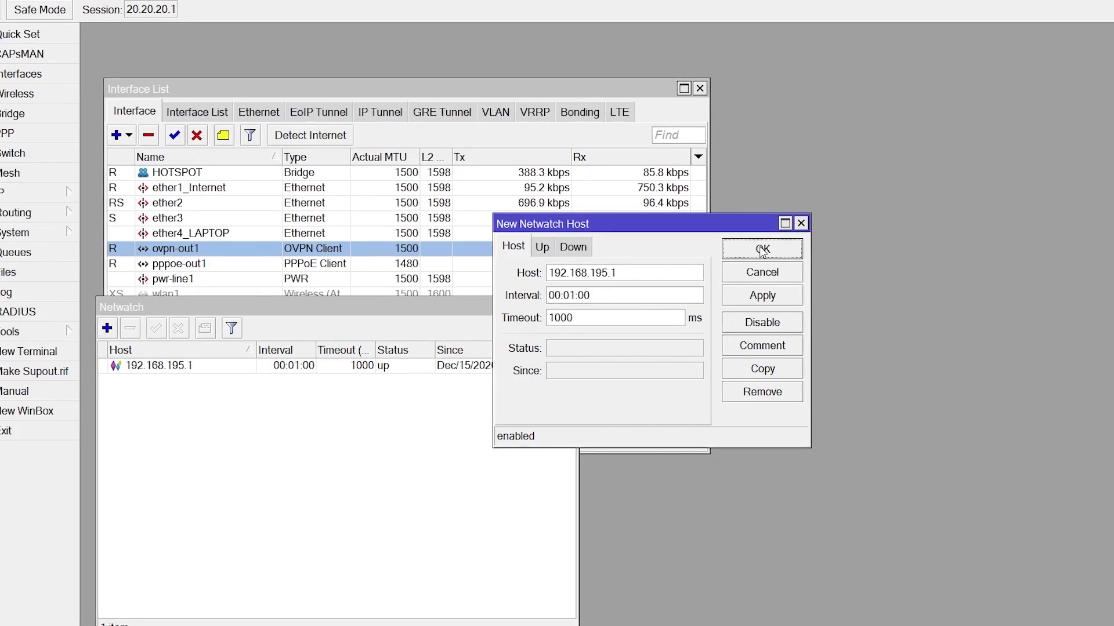
{"action": "left_click", "coordinate": [799, 224]}
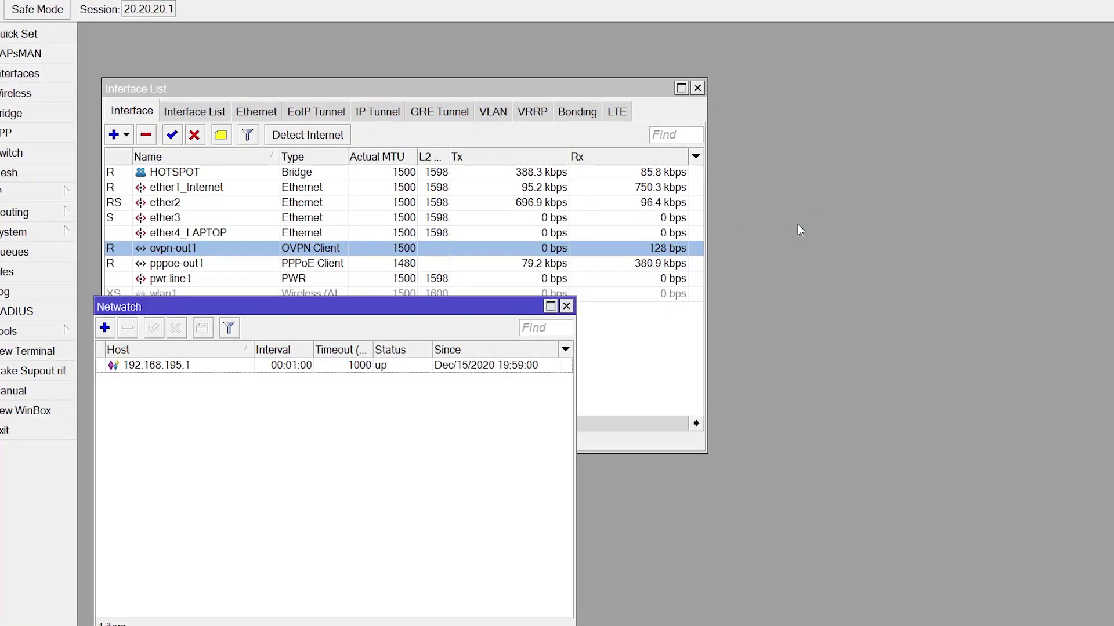
{"action": "left_click", "coordinate": [174, 365]}
Rearrange the Netwatch window and open the ovpn-out1 interface settings.
{"action": "left_click_drag", "start_coordinate": [372, 316], "coordinate": [377, 306]}
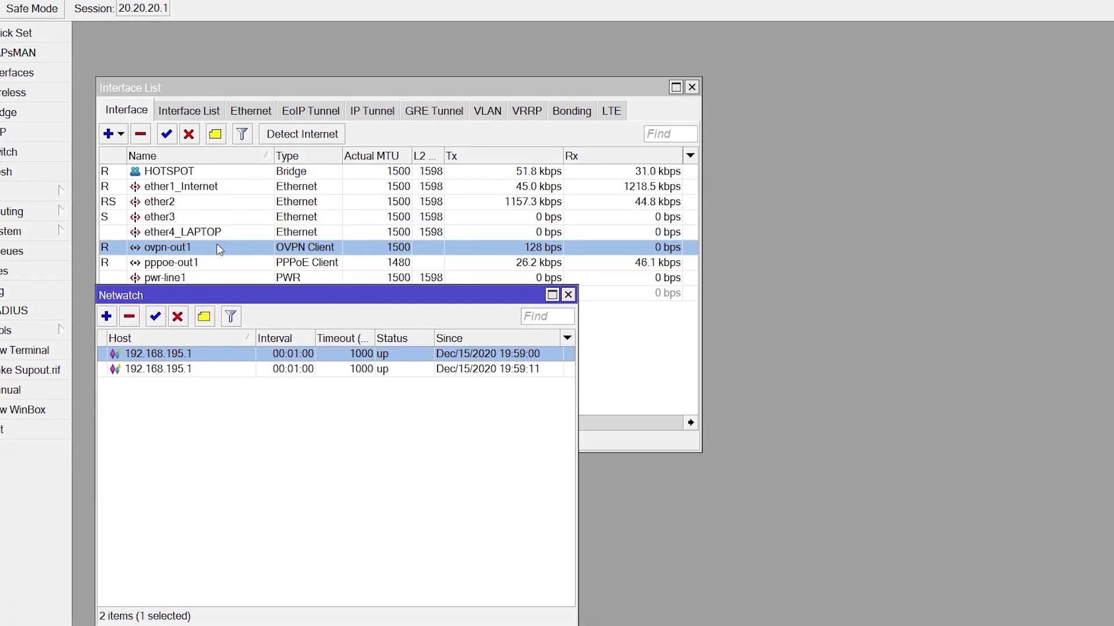
{"action": "double_click", "coordinate": [217, 248]}
{"action": "left_click", "coordinate": [532, 562]}
{"action": "left_click_drag", "start_coordinate": [342, 301], "coordinate": [338, 340]}
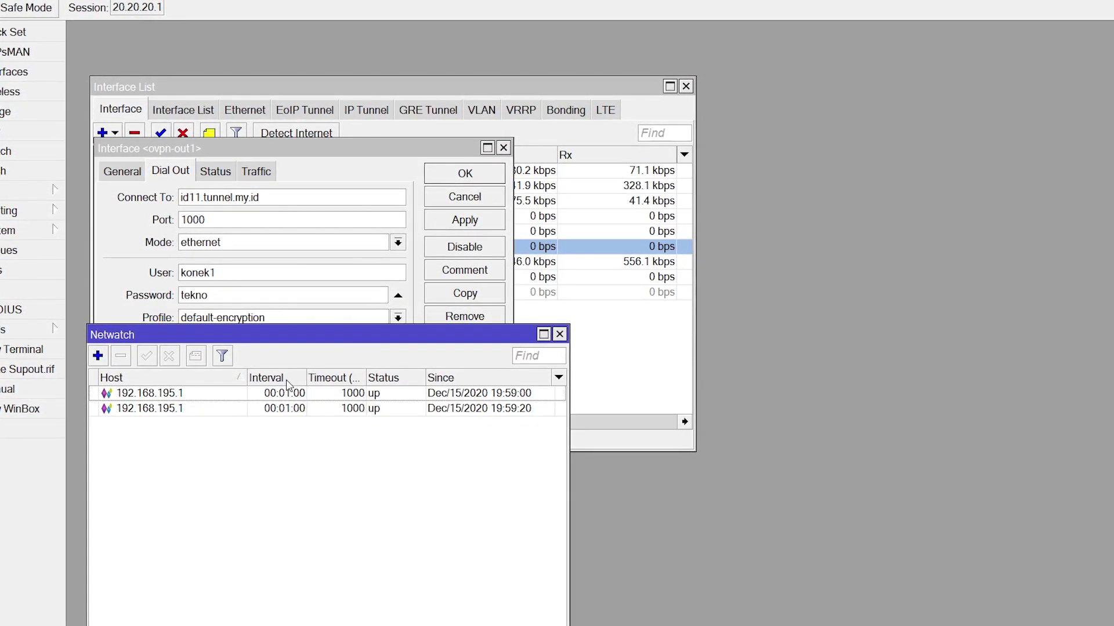
Delete the duplicate 192.168.195.1 Netwatch entry and confirm ovpn-out1 reports connected.
{"action": "left_click", "coordinate": [283, 408]}
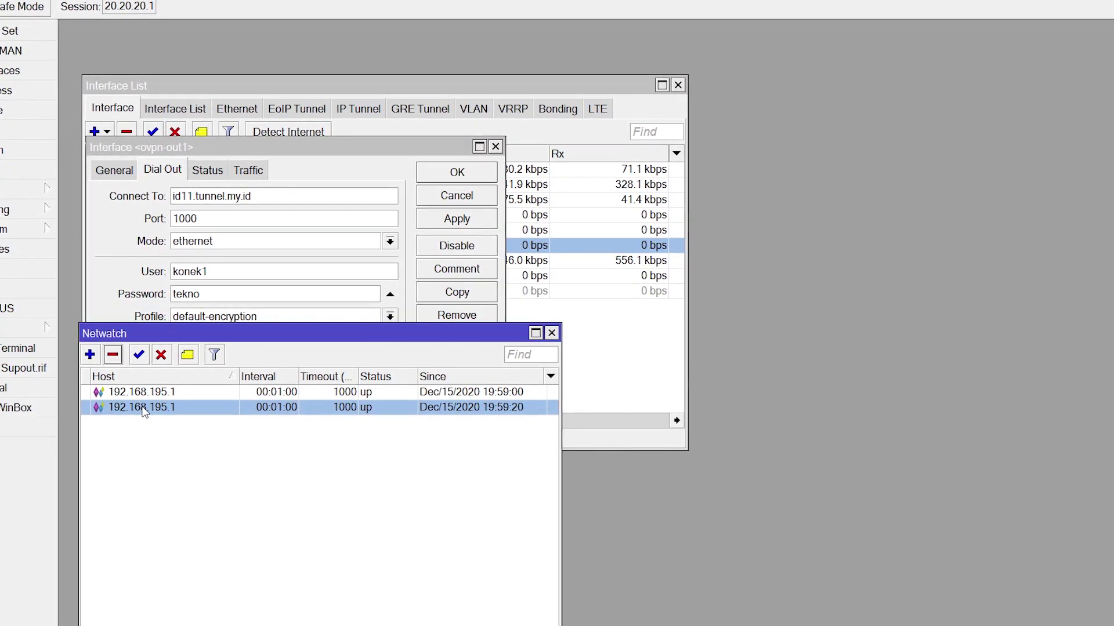
{"action": "key", "text": "Delete"}
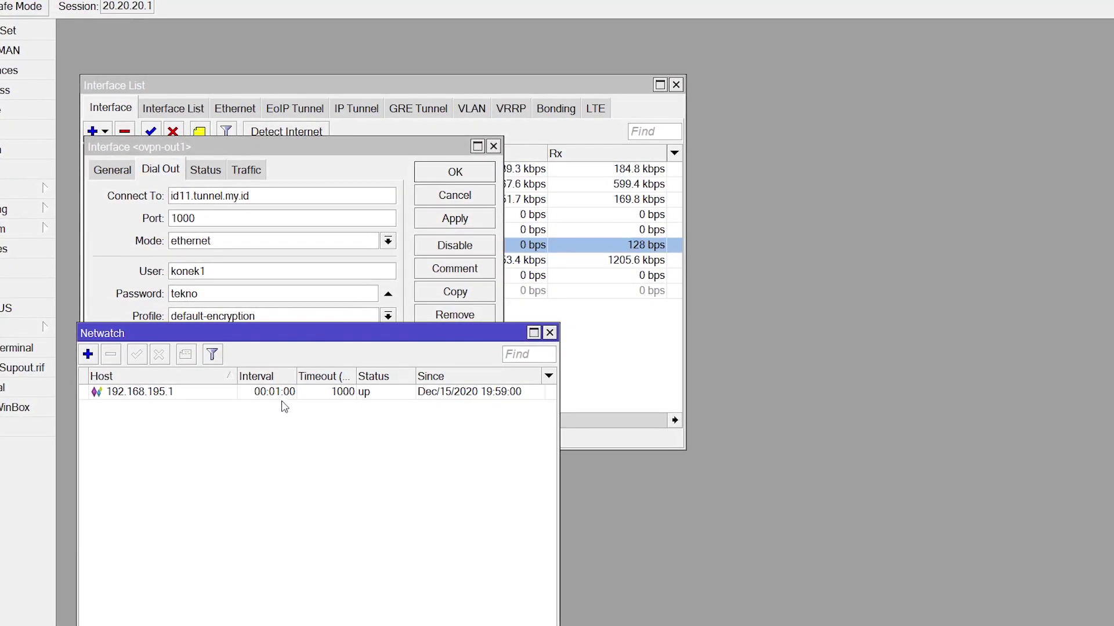
{"action": "left_click", "coordinate": [145, 392]}
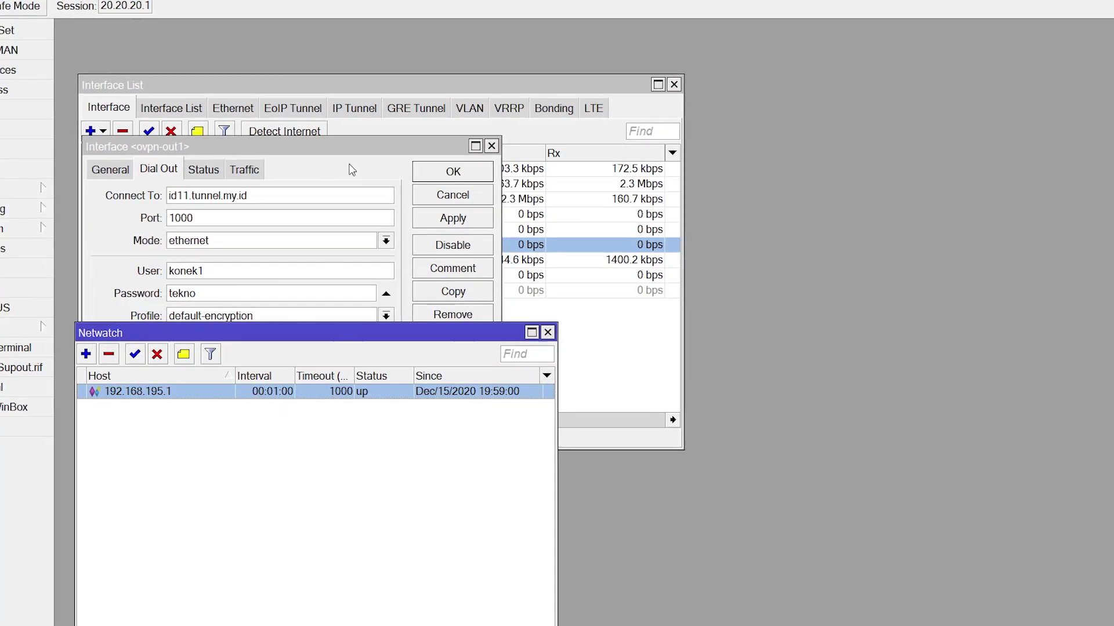
{"action": "left_click", "coordinate": [350, 170]}
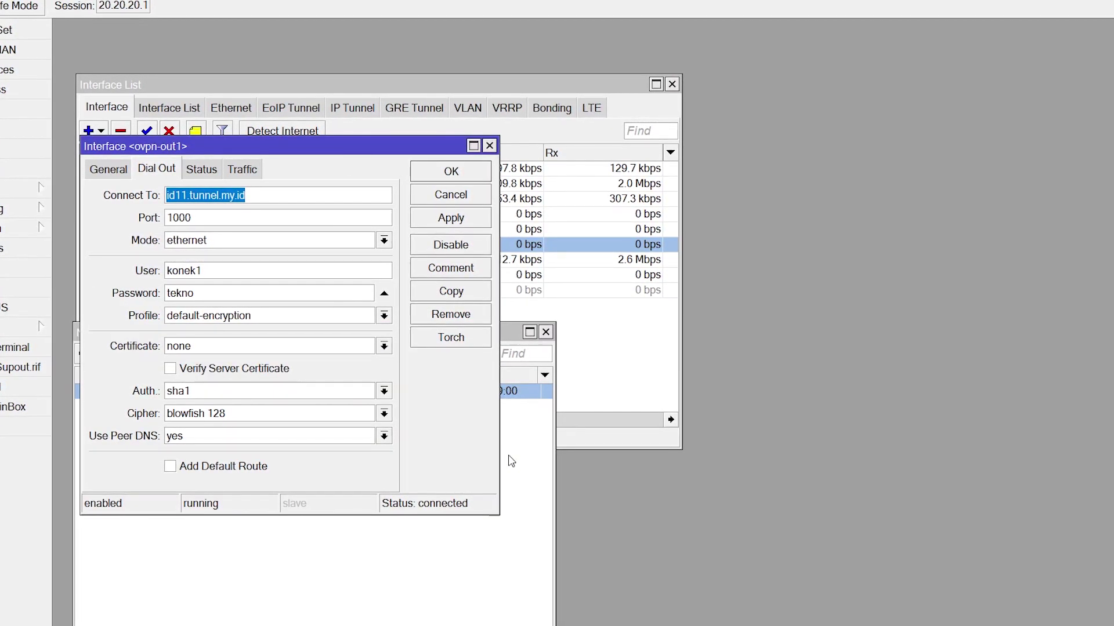
{"action": "left_click", "coordinate": [510, 460]}
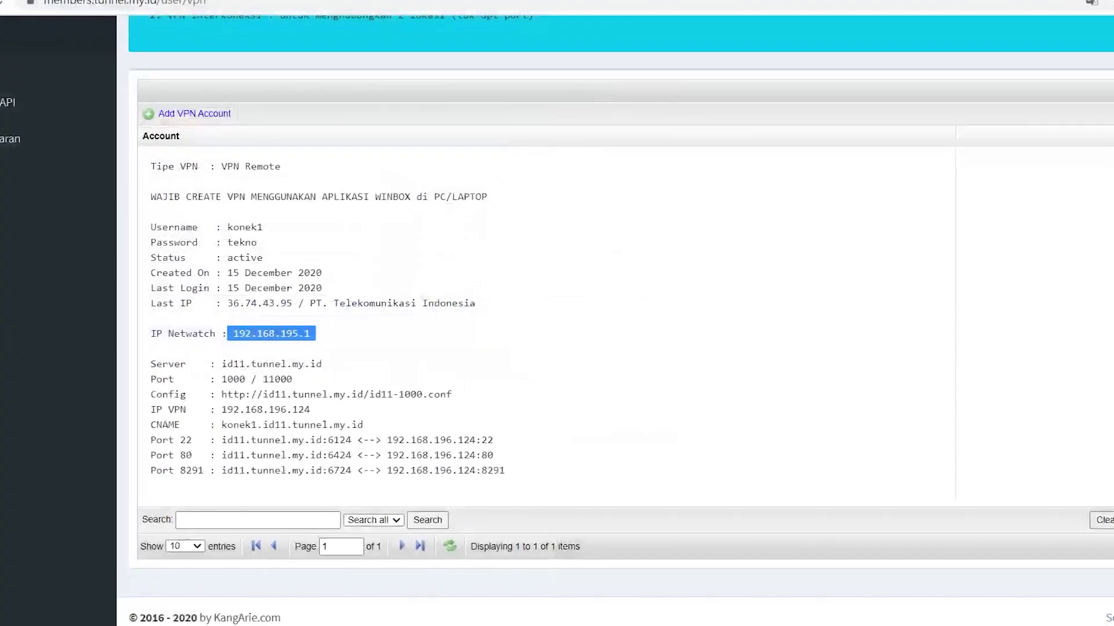